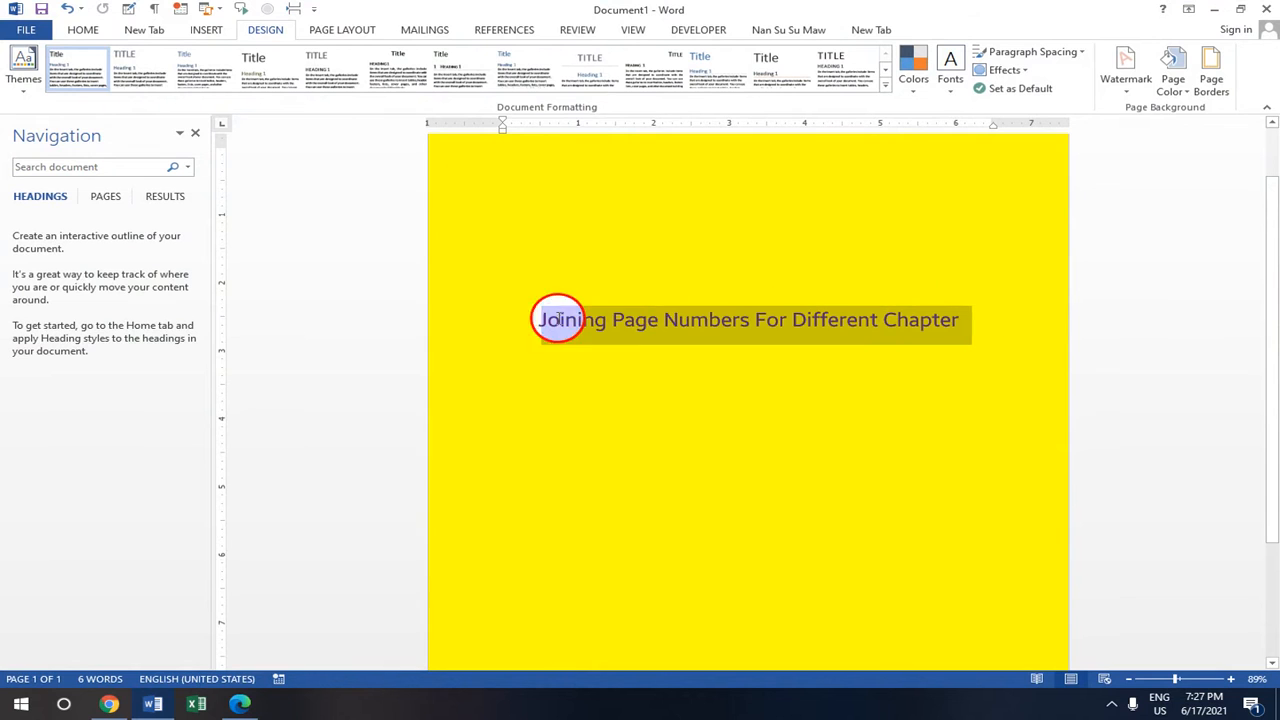
pyautogui.scroll(1, 544, 216)
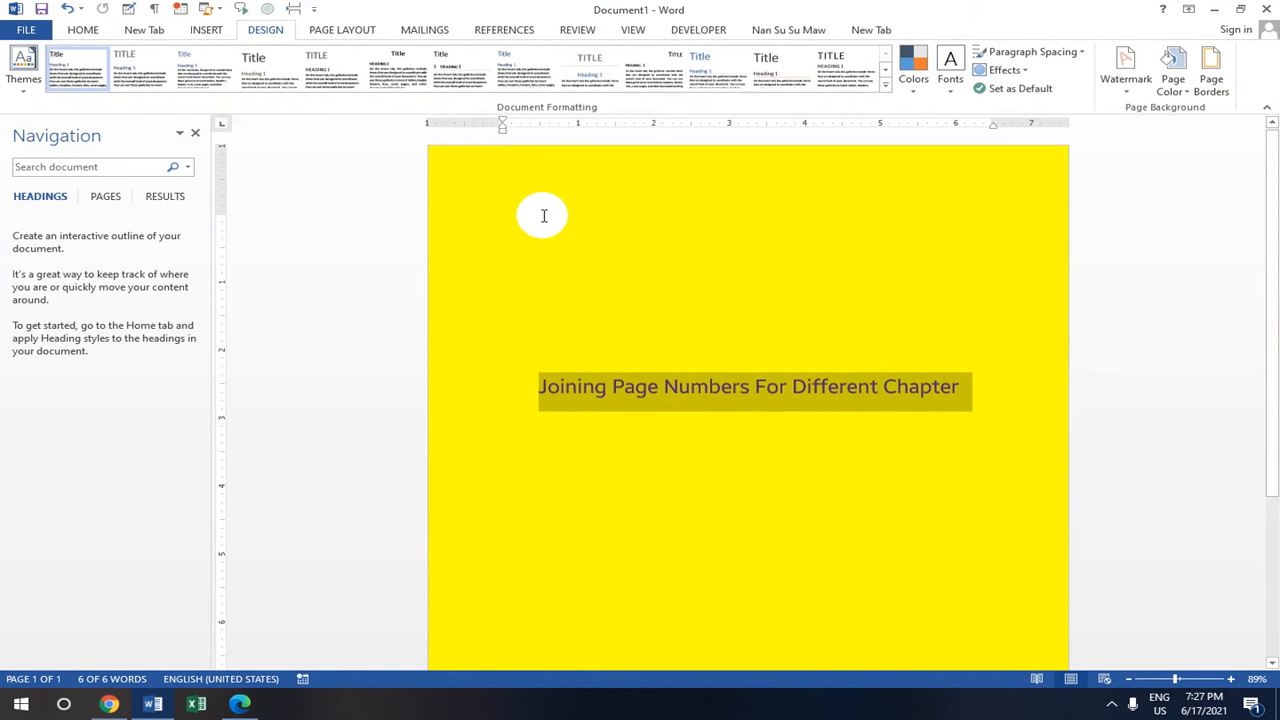
pyautogui.scroll(-2, 544, 216)
pyautogui.scroll(1, 544, 216)
pyautogui.scroll(1, 544, 216)
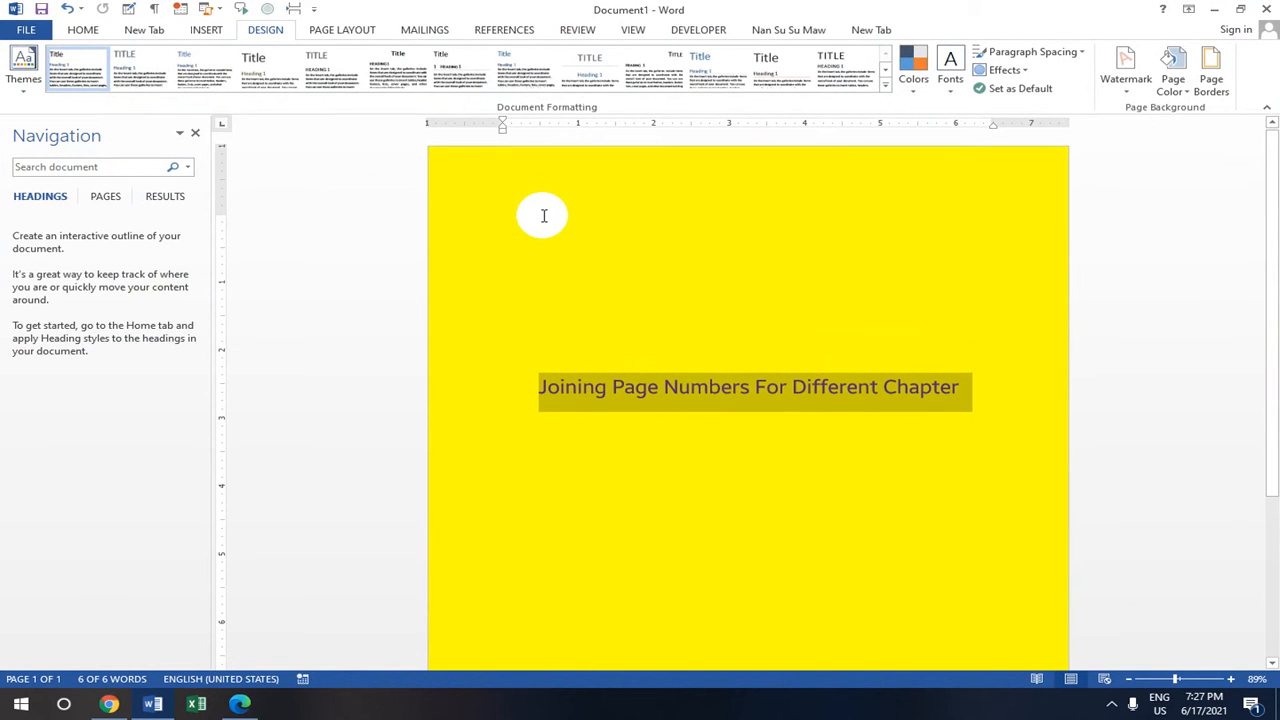
pyautogui.click(80, 30)
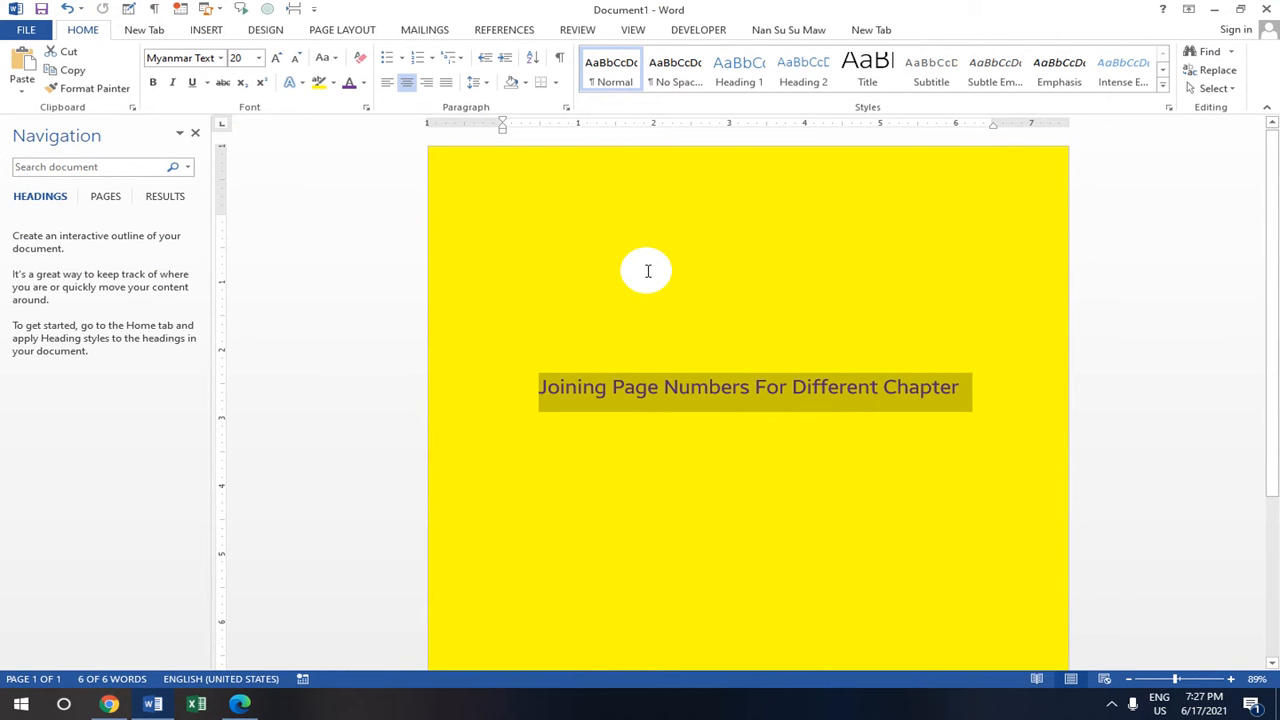
pyautogui.scroll(-2, 629, 226)
pyautogui.scroll(2, 633, 226)
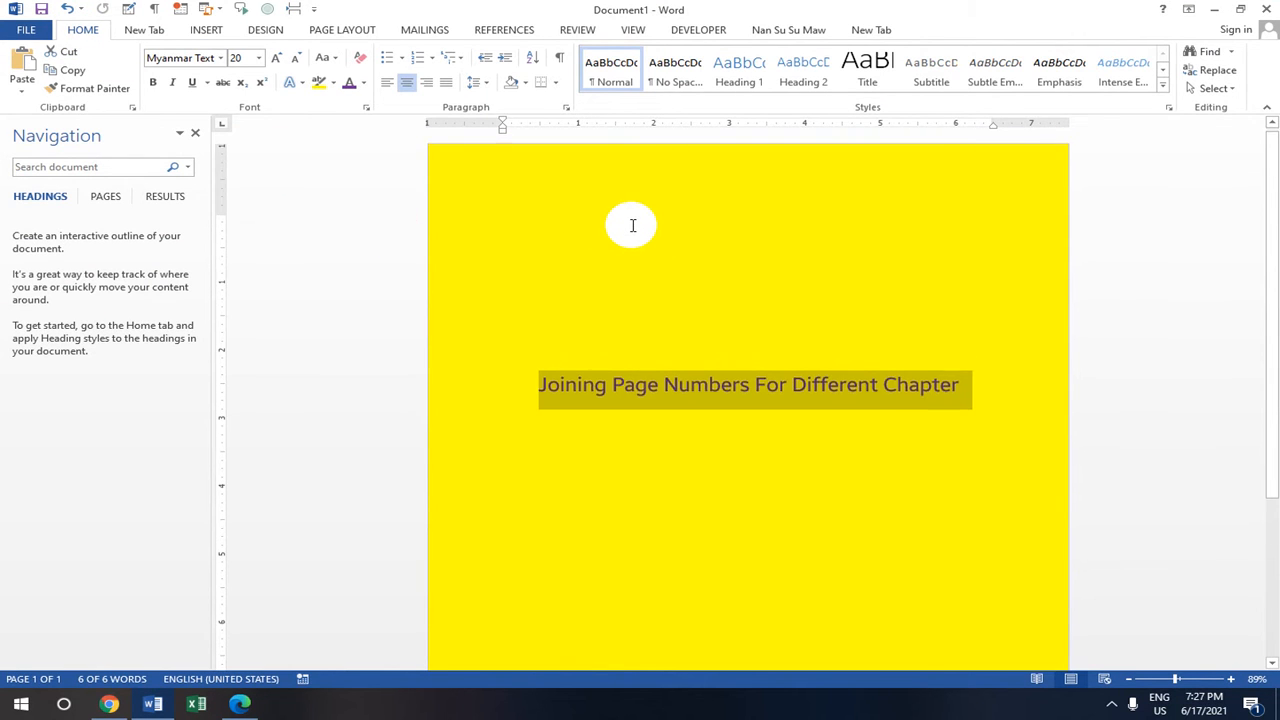
# Delete the selected title text and set the page color to white, trying a blue shade first
pyautogui.click(266, 30)
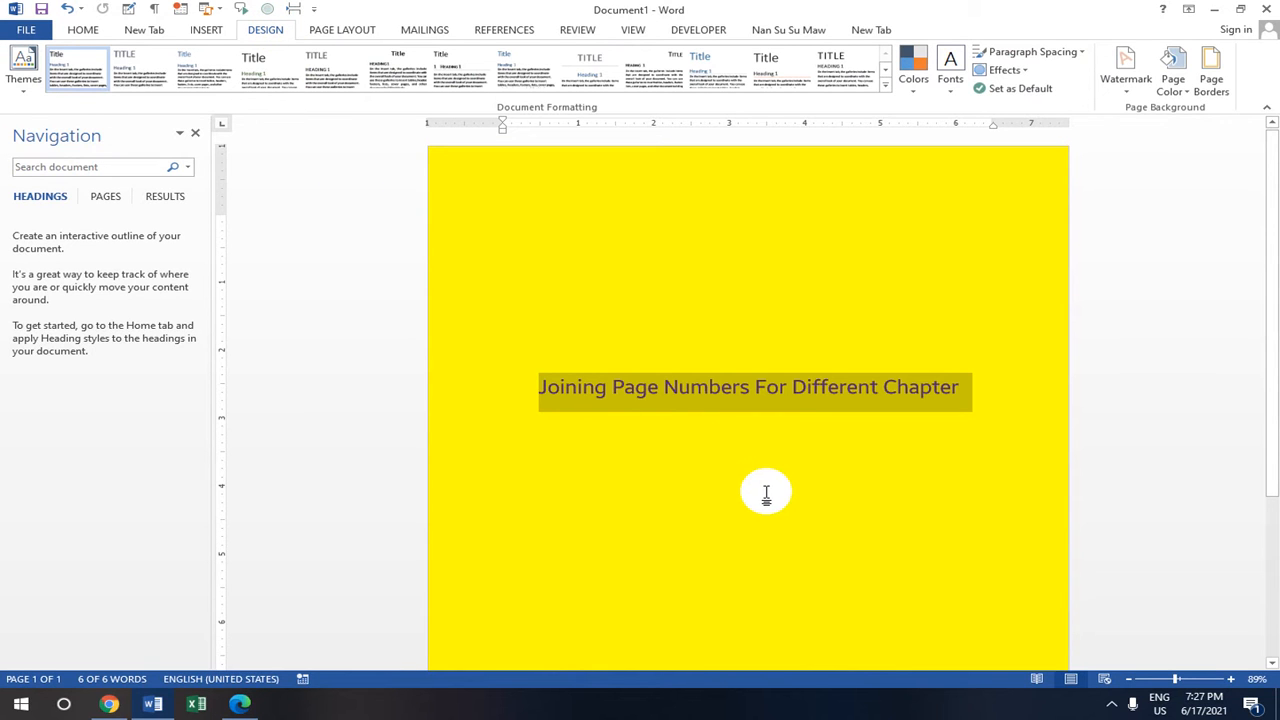
pyautogui.press('Delete')
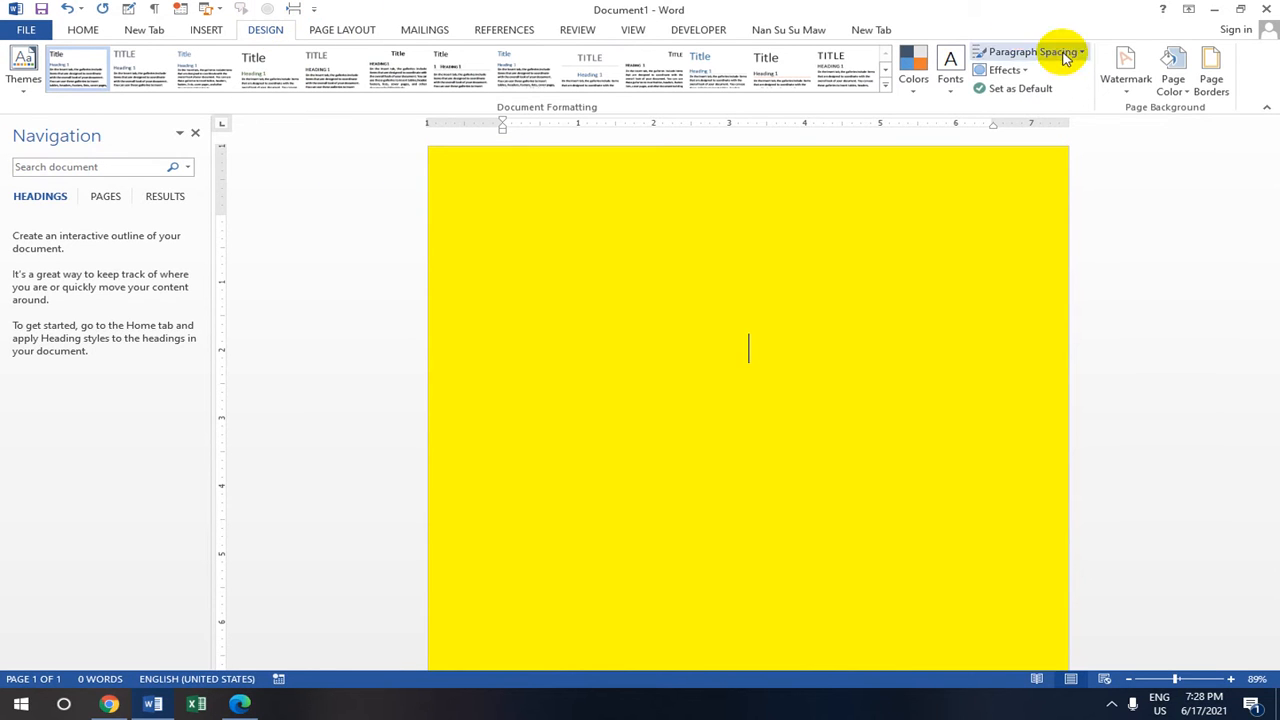
pyautogui.click(1185, 92)
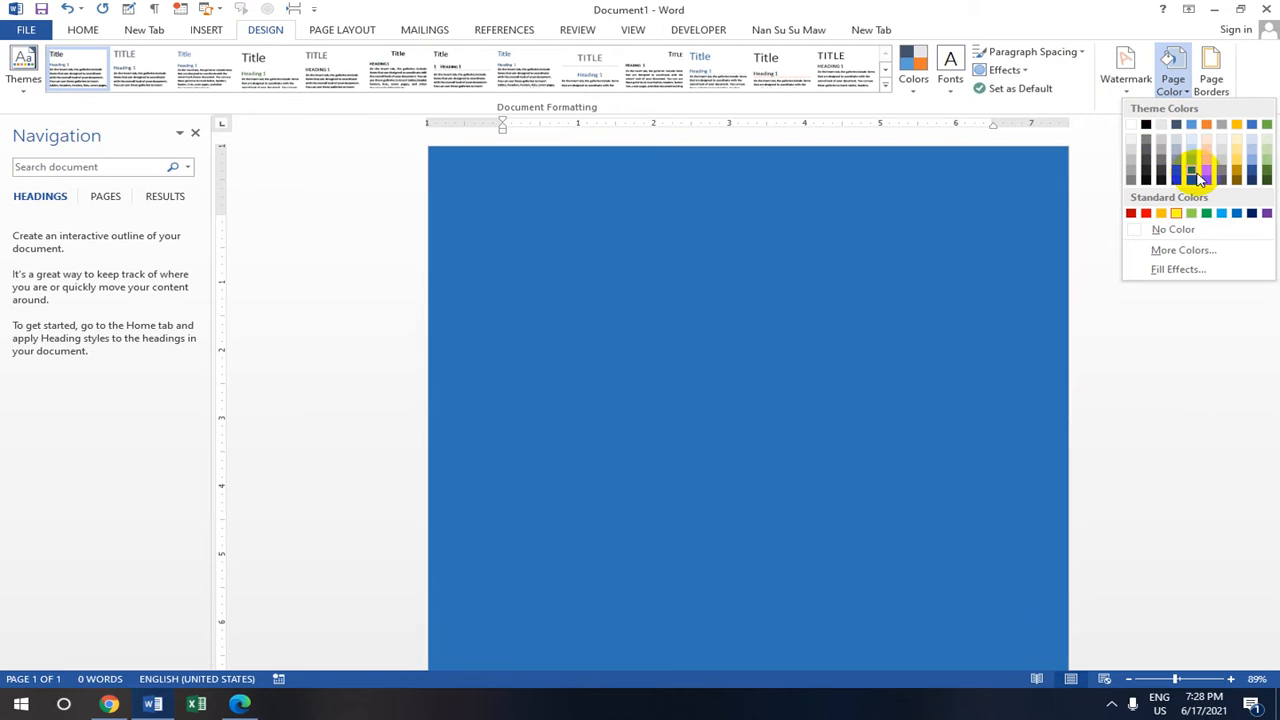
pyautogui.click(1193, 173)
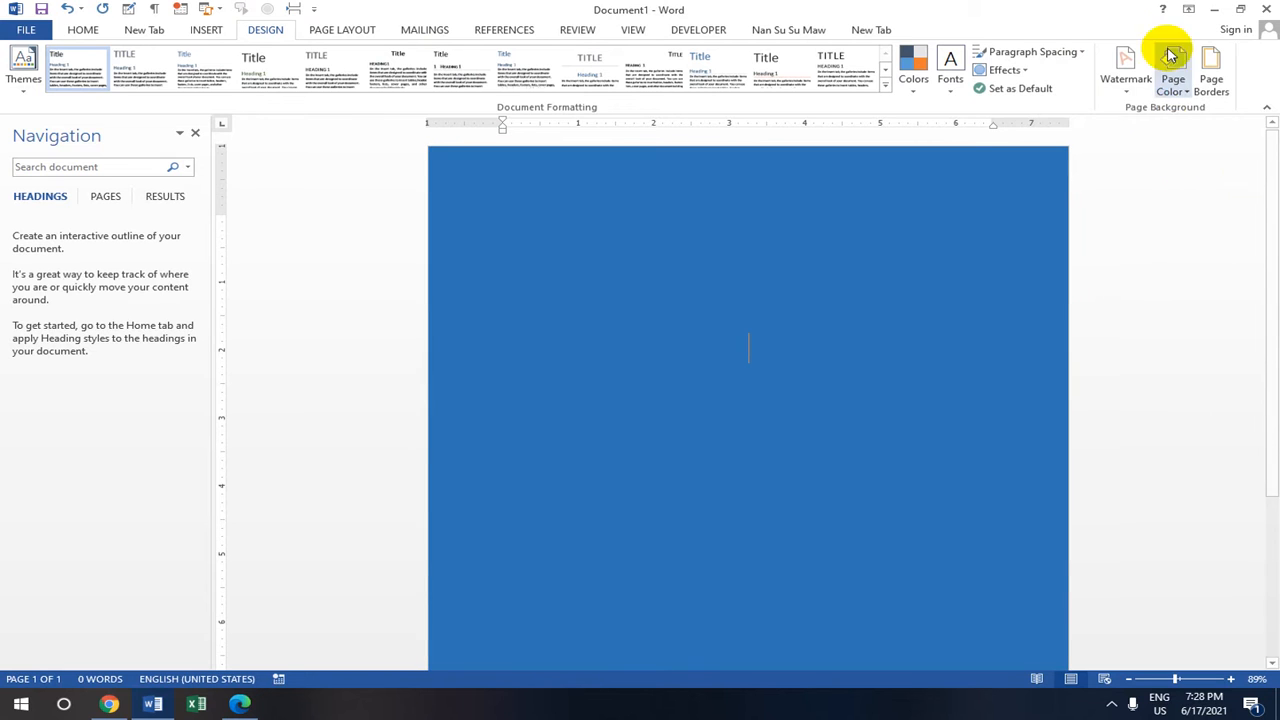
pyautogui.click(1186, 93)
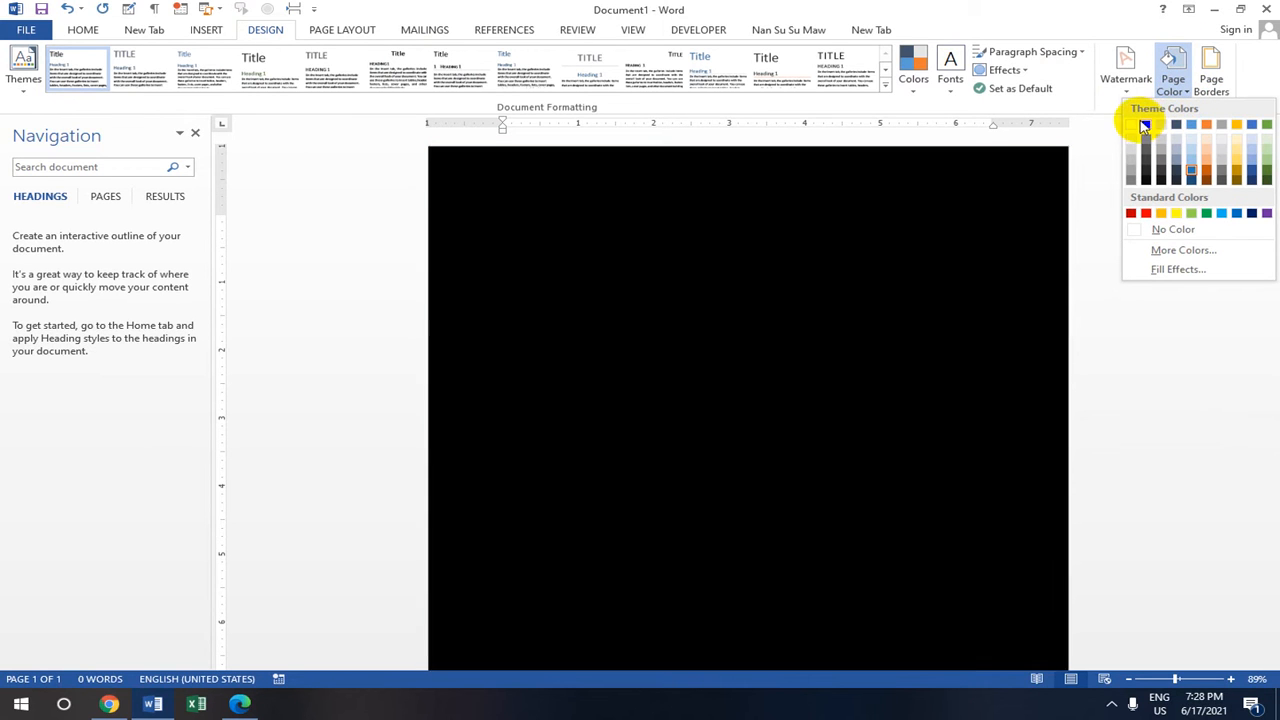
pyautogui.click(1133, 127)
pyautogui.scroll(-1, 614, 275)
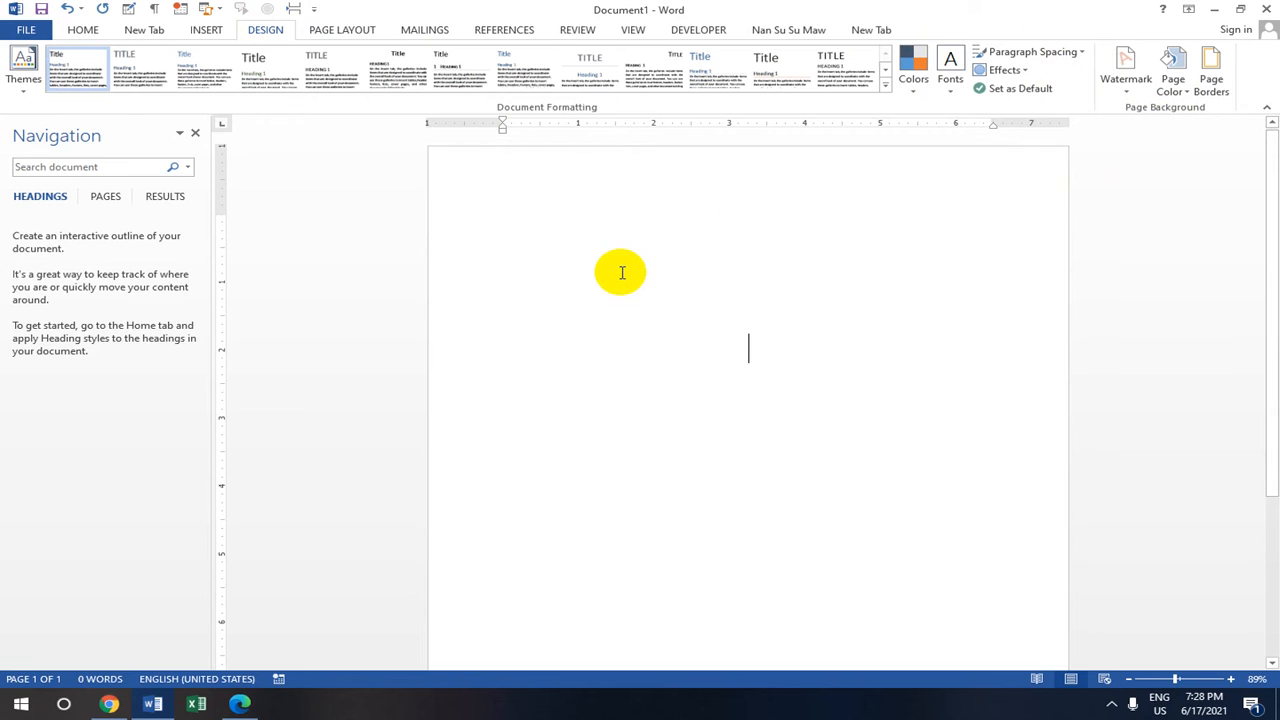
# Switch to File Explorer and open 025-Insert Page No Header & Footer.docx from the Microsoft Word 2013 lesson photo folder on DATA (E:)
pyautogui.click(1211, 11)
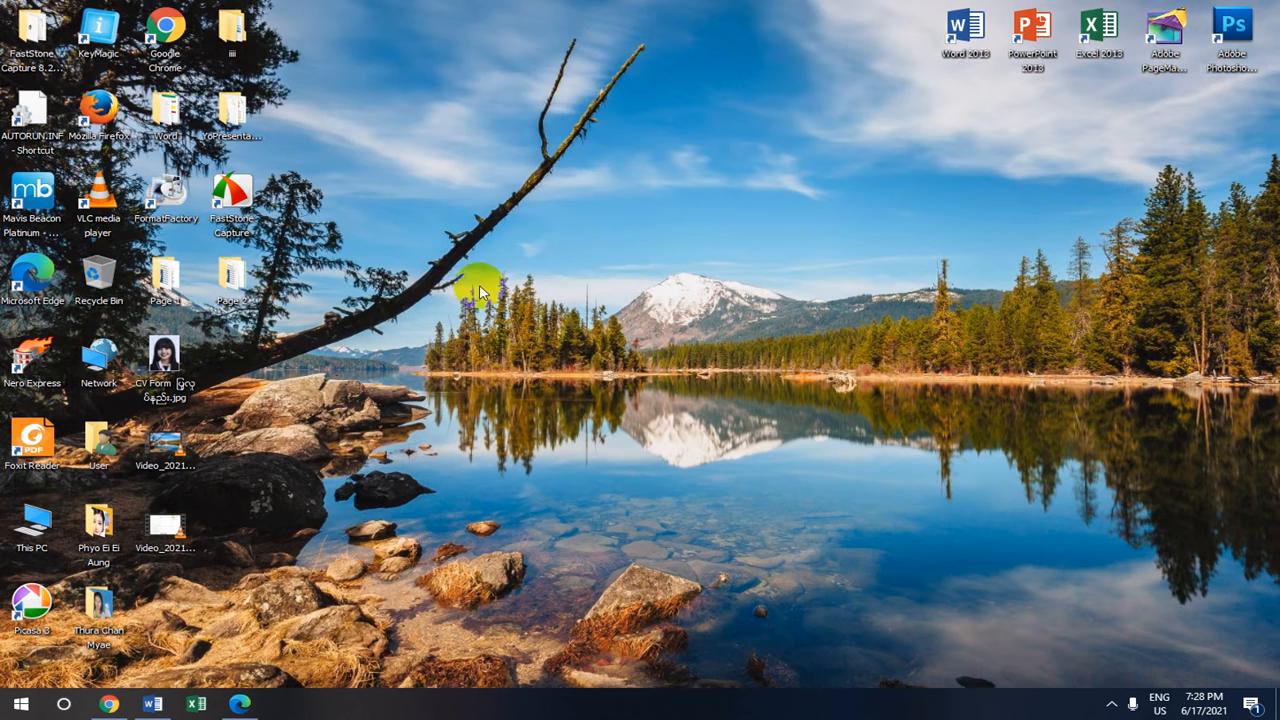
pyautogui.doubleClick(27, 541)
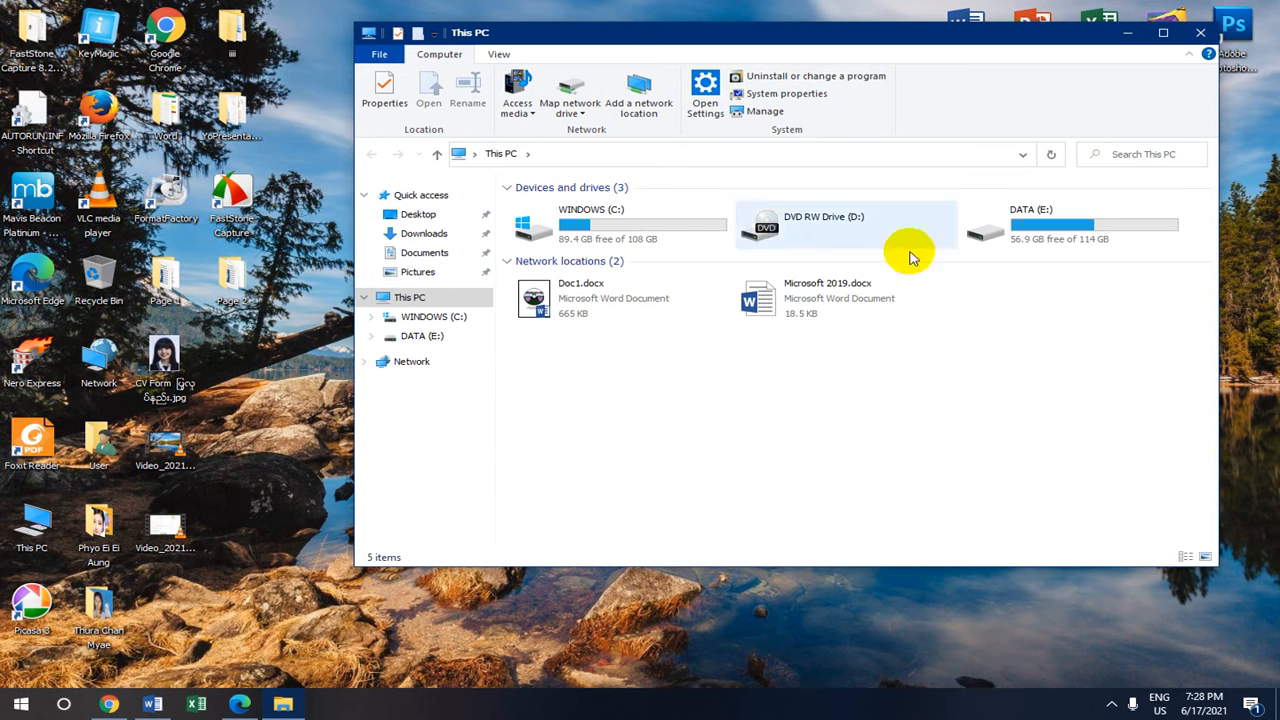
pyautogui.doubleClick(1086, 232)
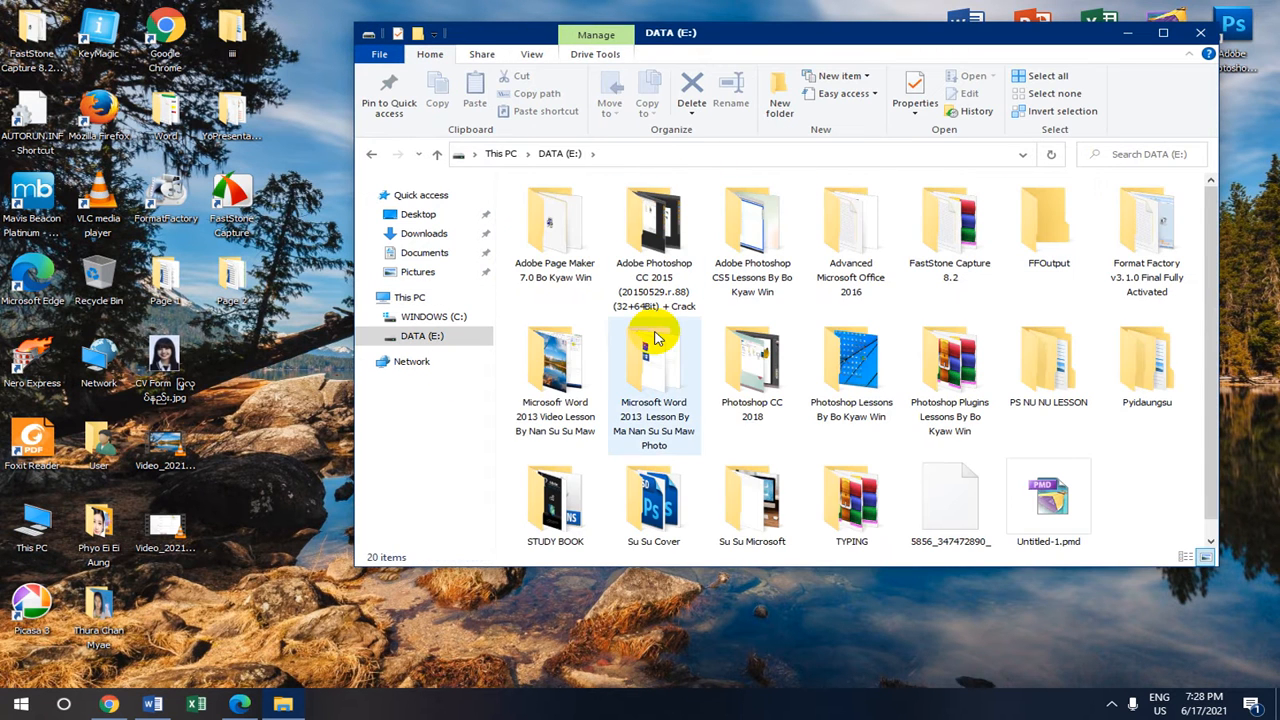
pyautogui.scroll(-1, 656, 338)
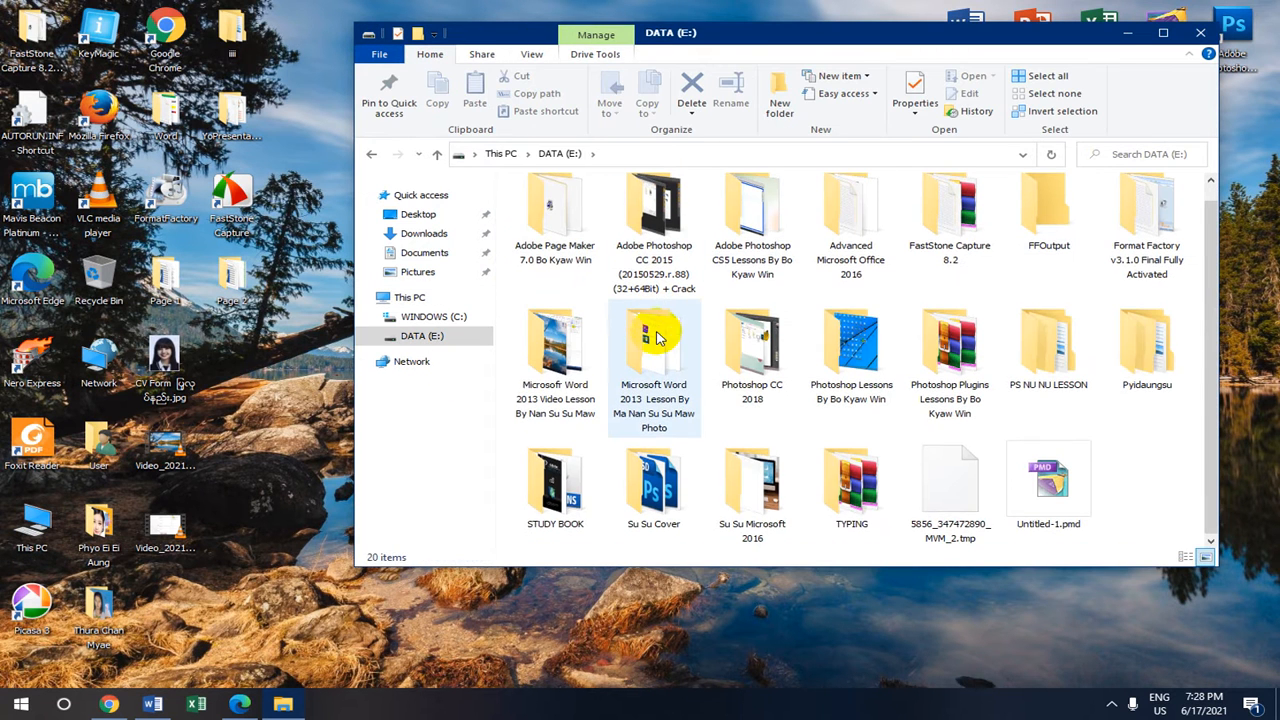
pyautogui.click(575, 360)
pyautogui.doubleClick(663, 343)
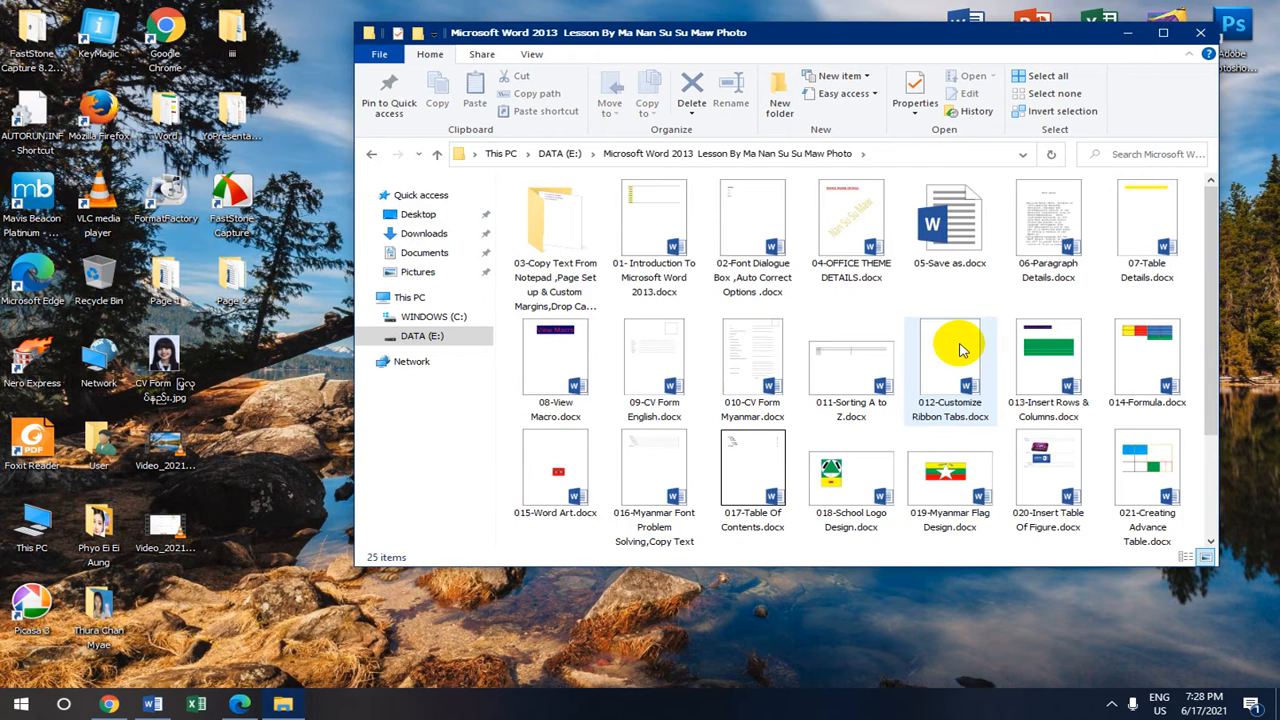
pyautogui.scroll(-2, 960, 345)
pyautogui.doubleClick(843, 465)
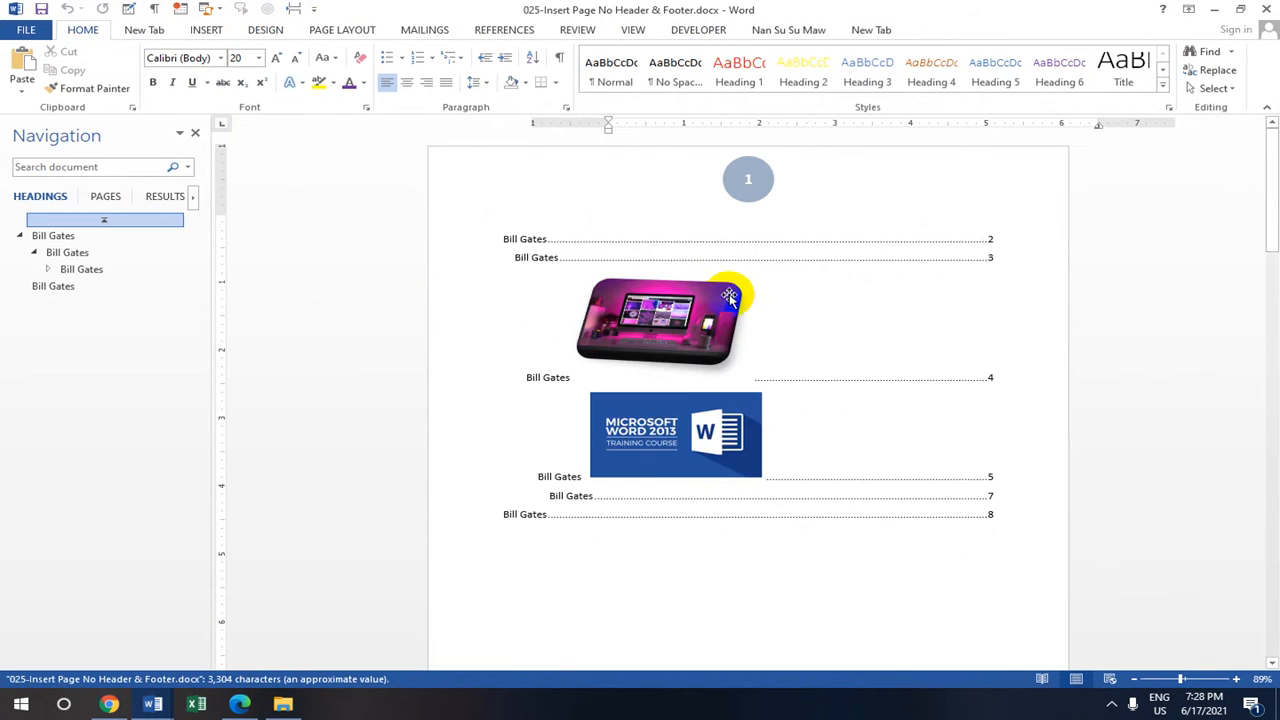
# Open the header of page 1 for editing and enter the text "Computer" beside the page number
pyautogui.scroll(-5, 730, 292)
pyautogui.scroll(5, 729, 288)
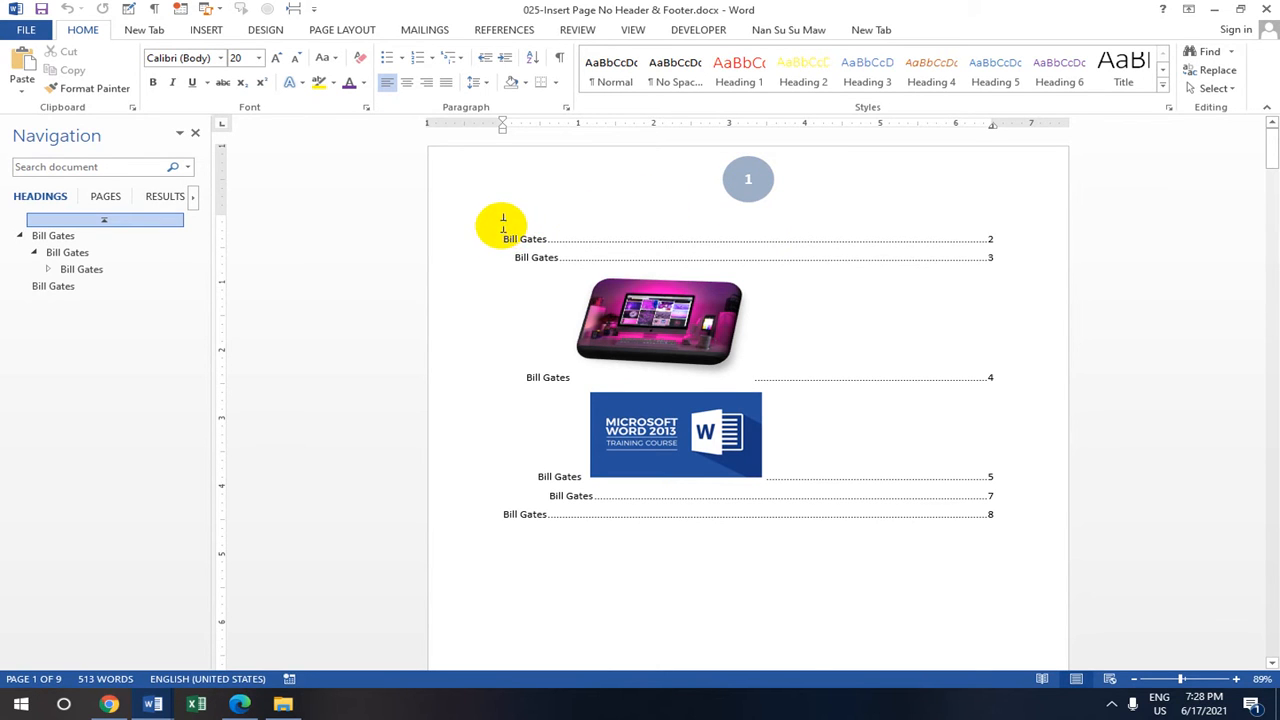
pyautogui.moveTo(503, 219); pyautogui.dragTo(560, 223)
pyautogui.click(577, 220)
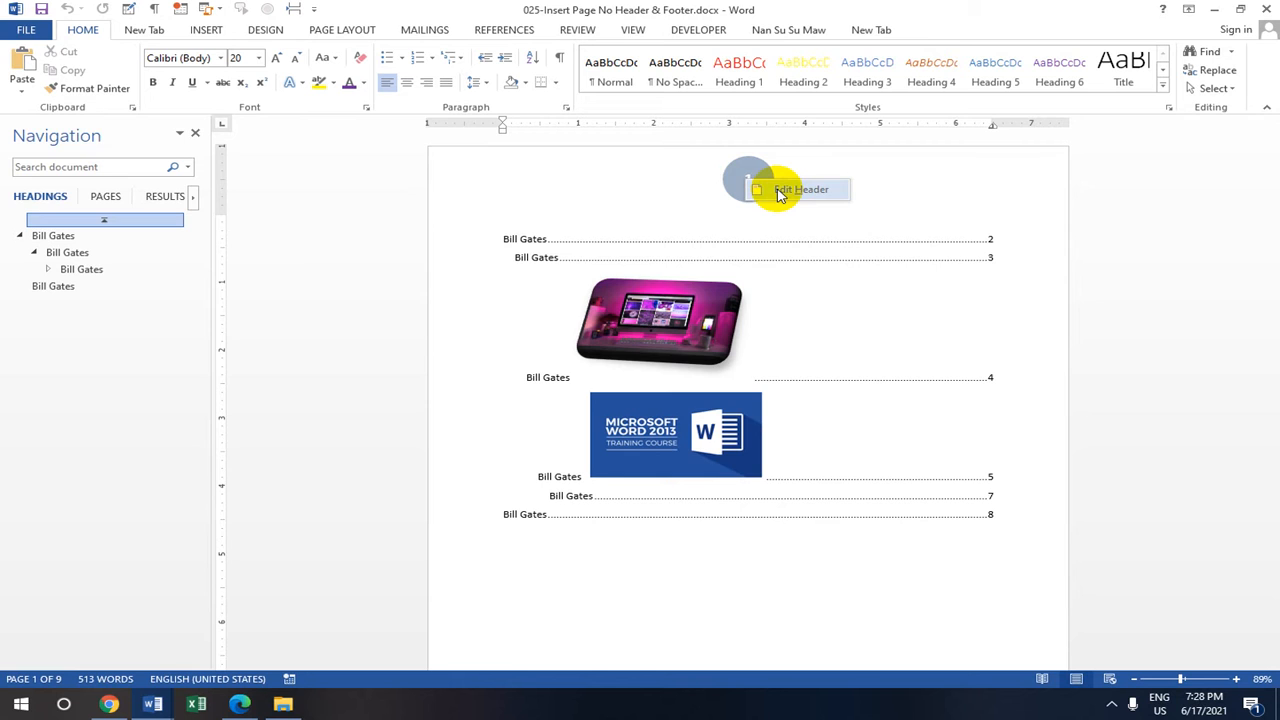
pyautogui.click(779, 192)
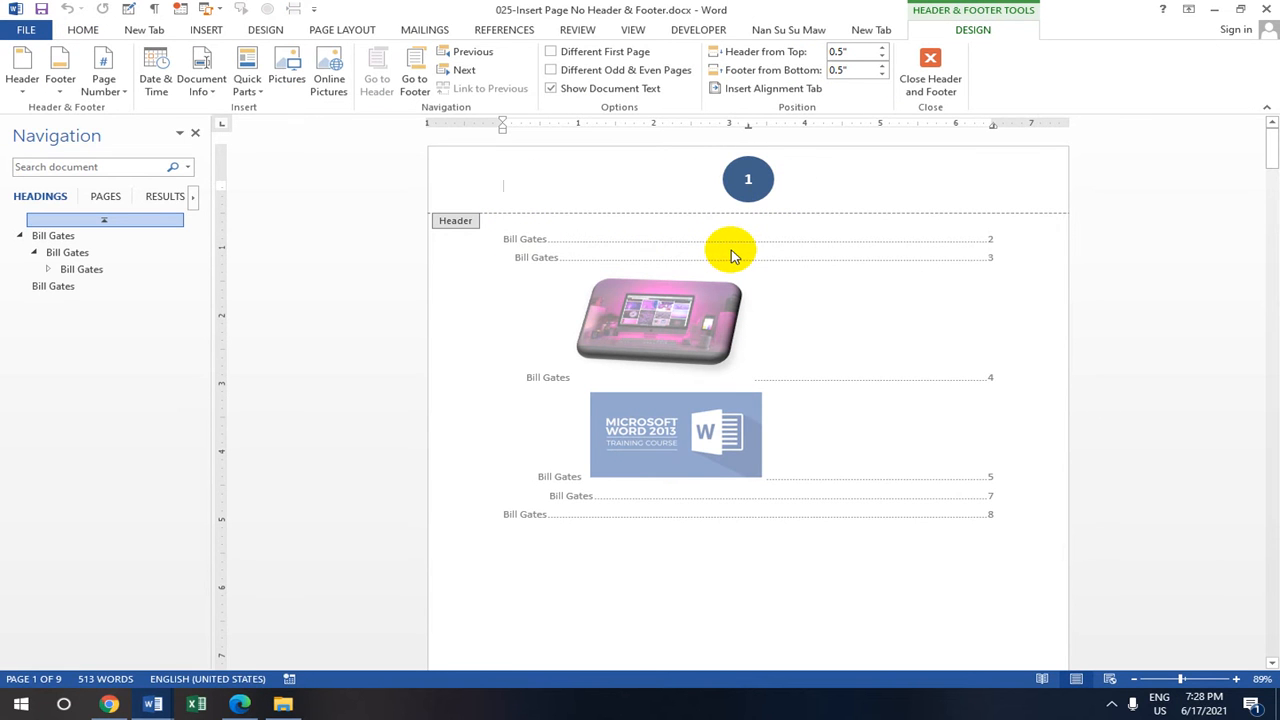
pyautogui.write('c')
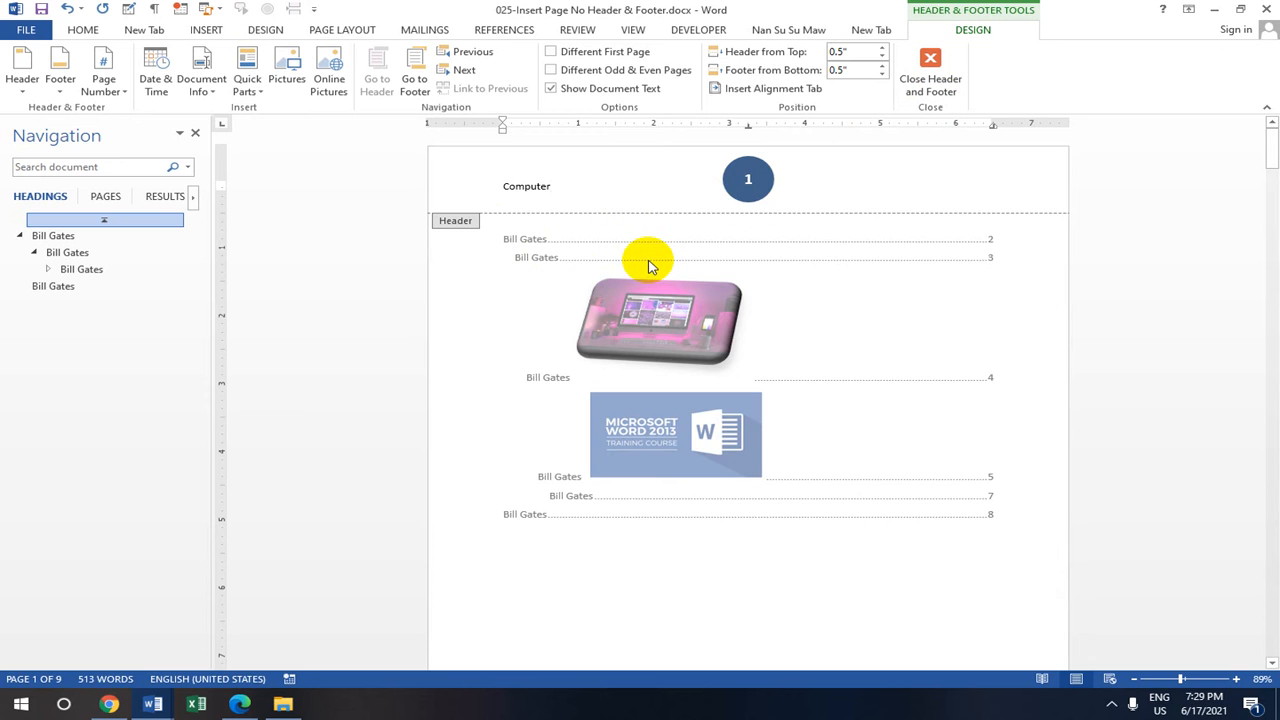
# Check the header on the following page and show the document's page thumbnails for navigation
pyautogui.scroll(-10, 648, 265)
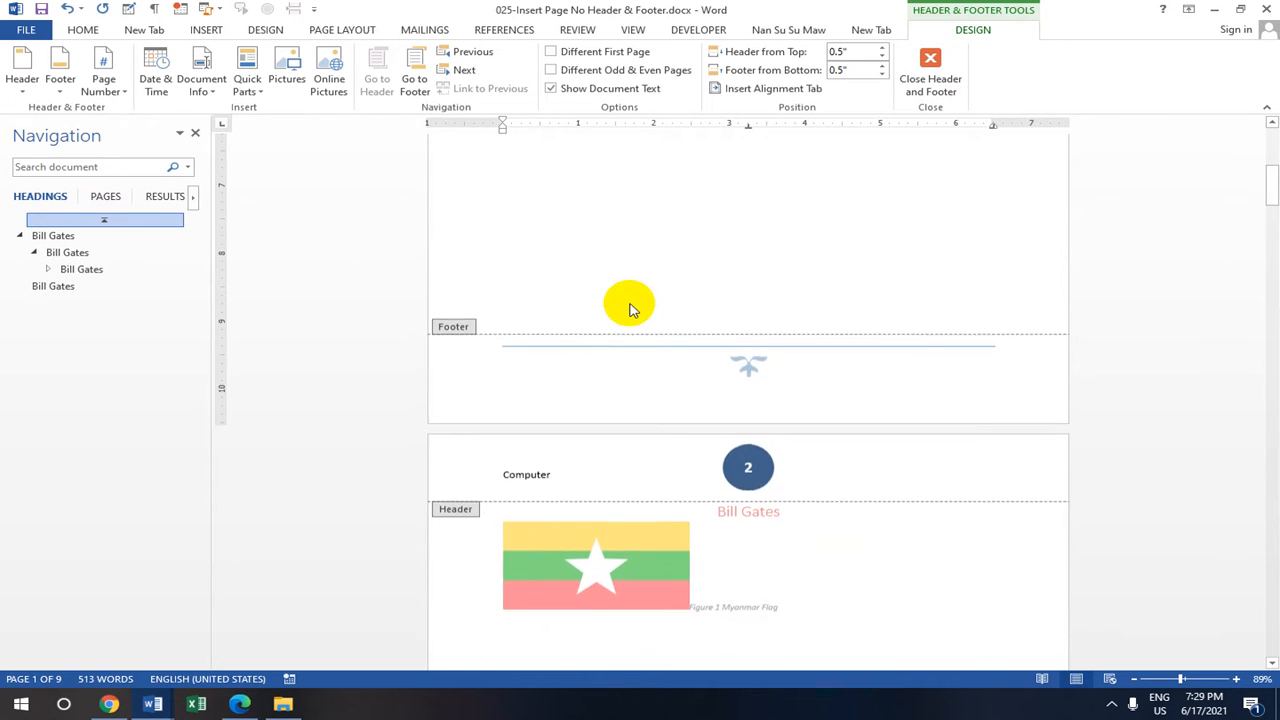
pyautogui.scroll(-3, 600, 325)
pyautogui.scroll(10, 600, 268)
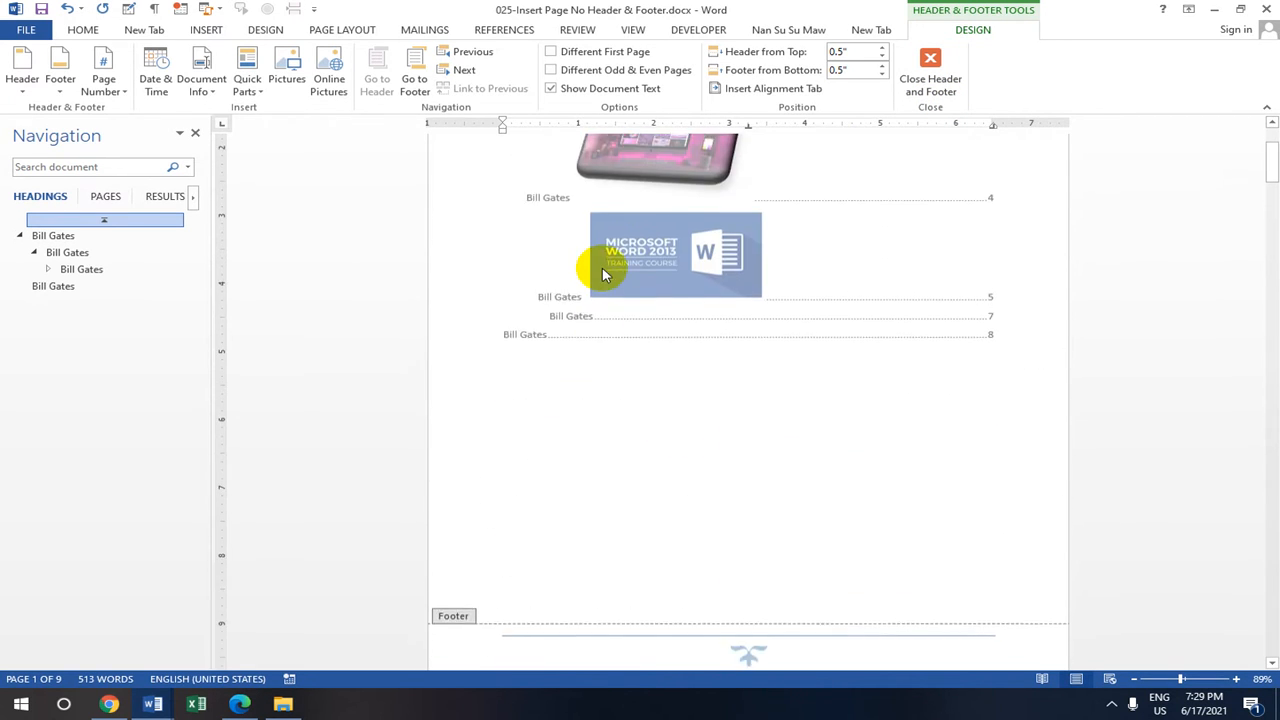
pyautogui.scroll(-10, 600, 280)
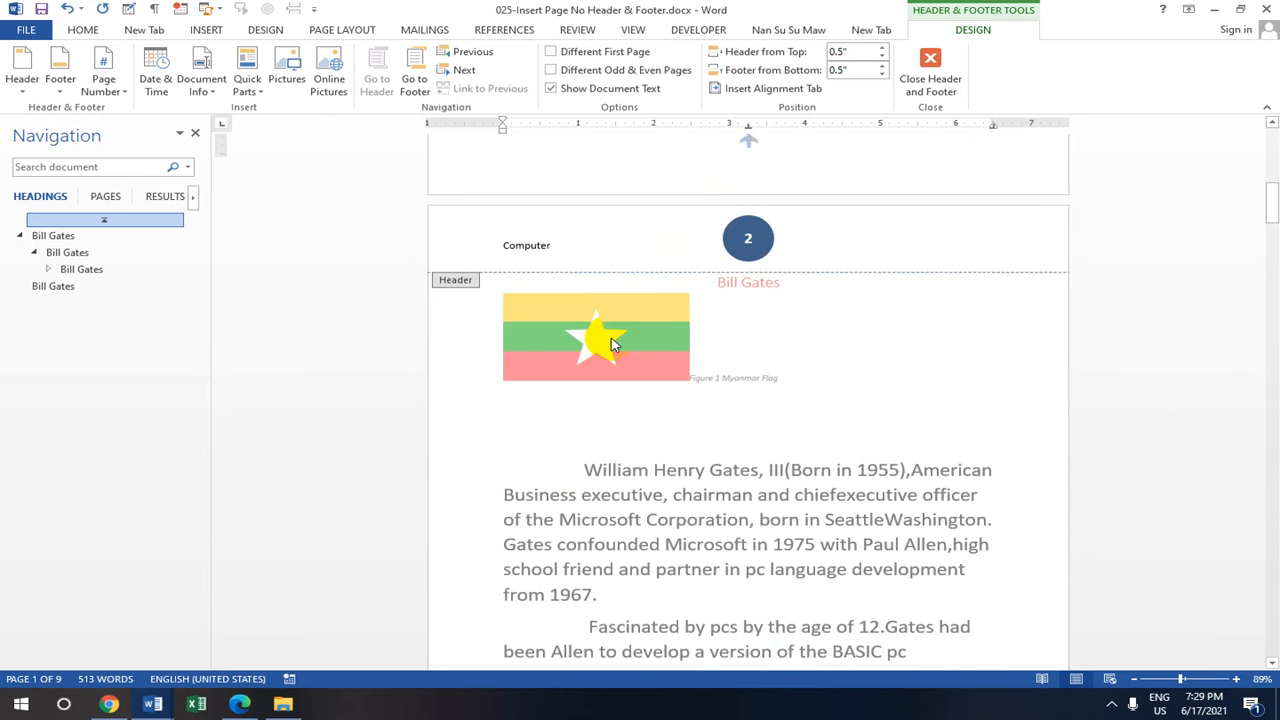
pyautogui.click(105, 196)
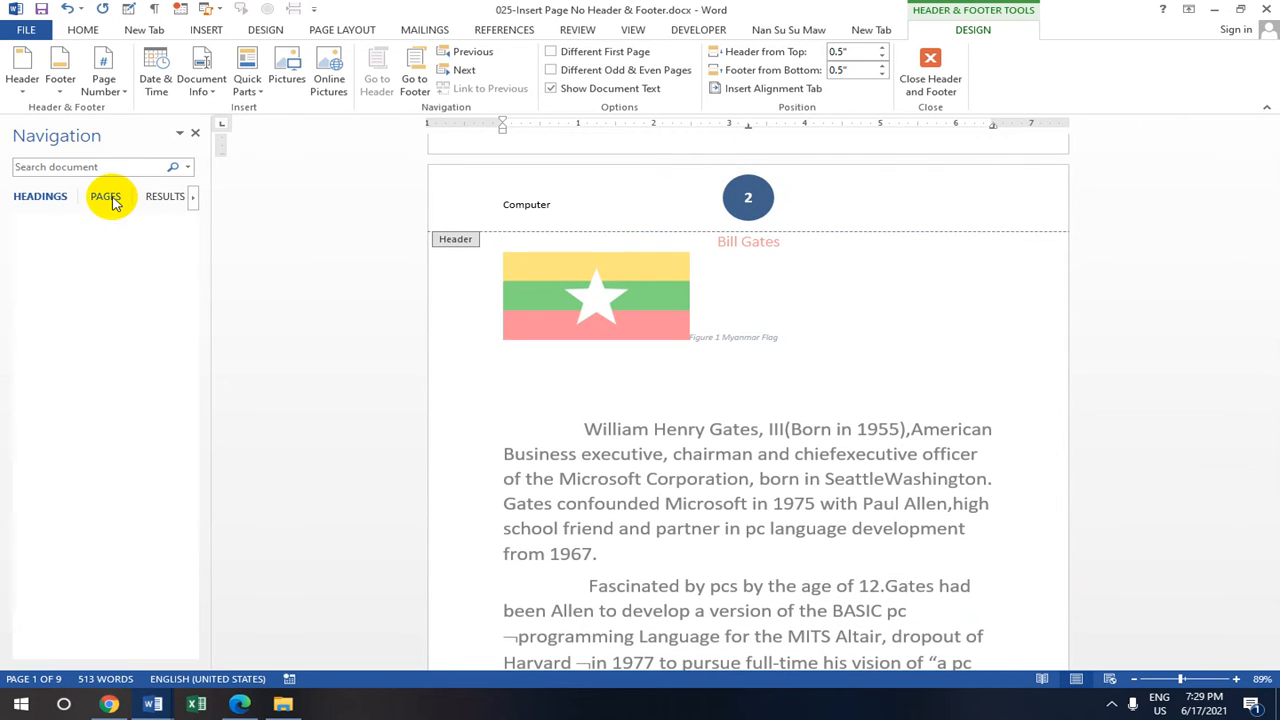
pyautogui.moveTo(190, 350); pyautogui.dragTo(166, 266)
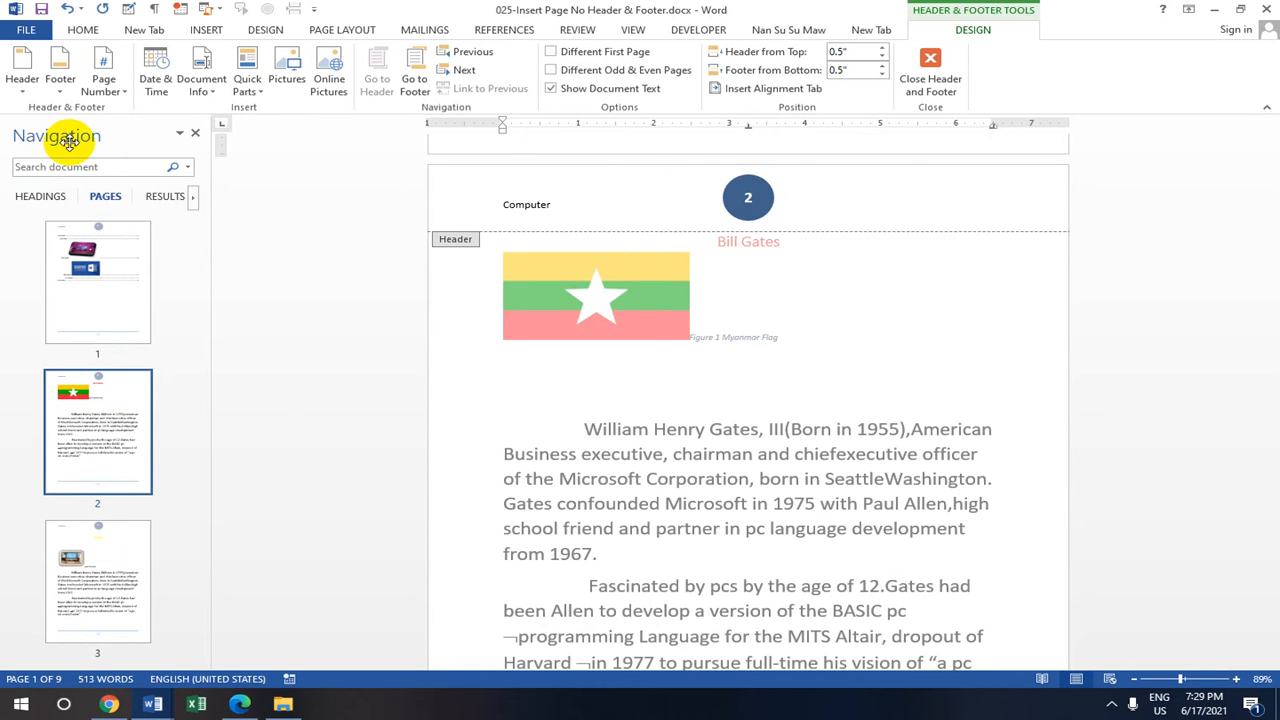
# Hide the Navigation Pane and the ruler, and show both again
pyautogui.click(635, 30)
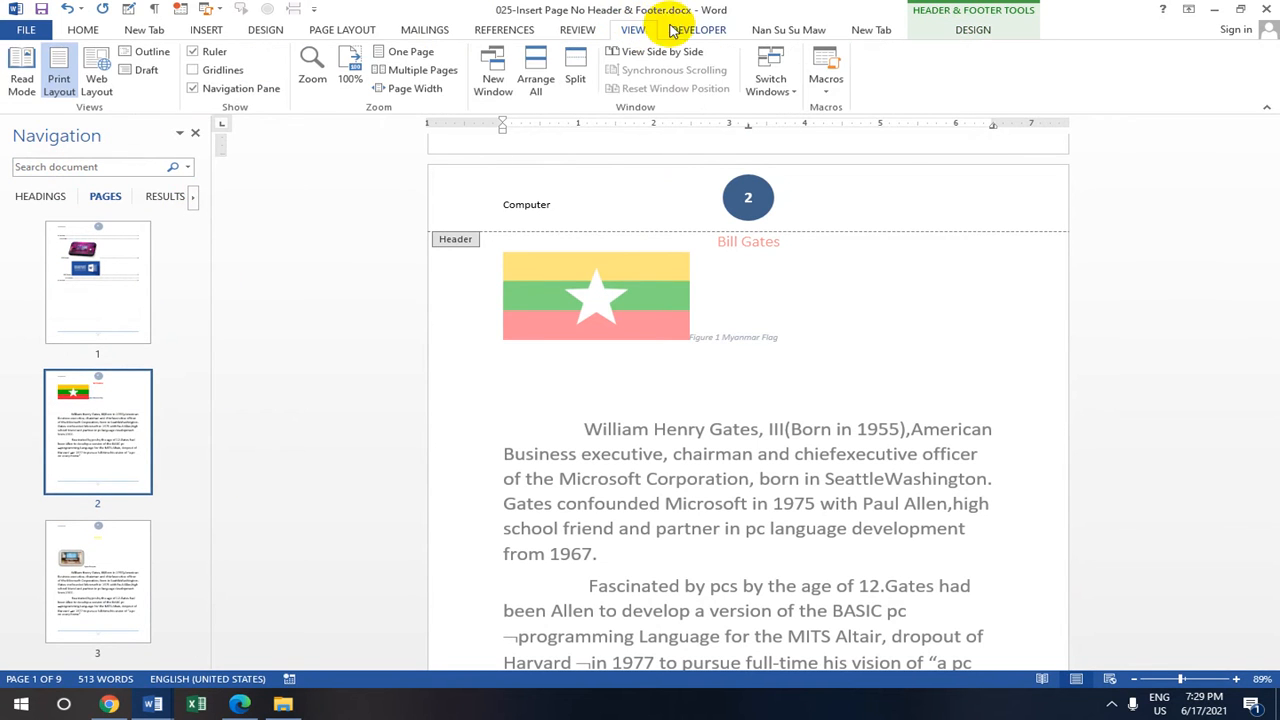
pyautogui.click(191, 89)
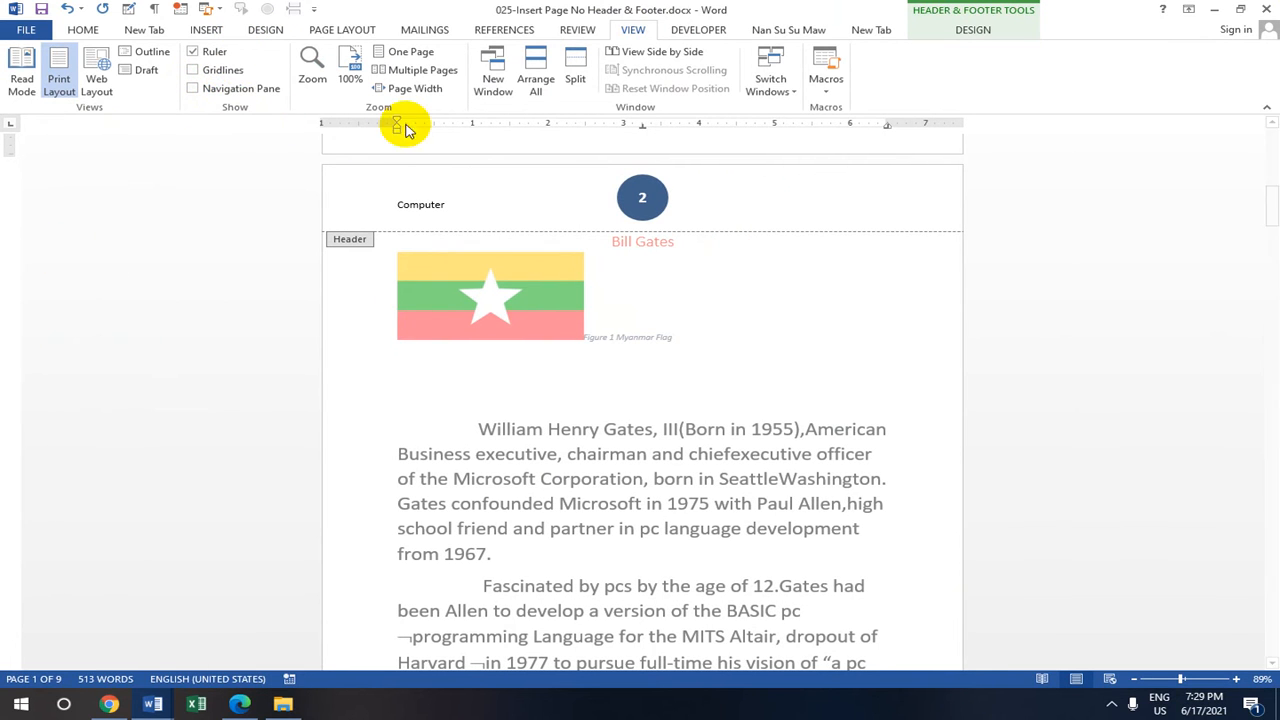
pyautogui.click(193, 52)
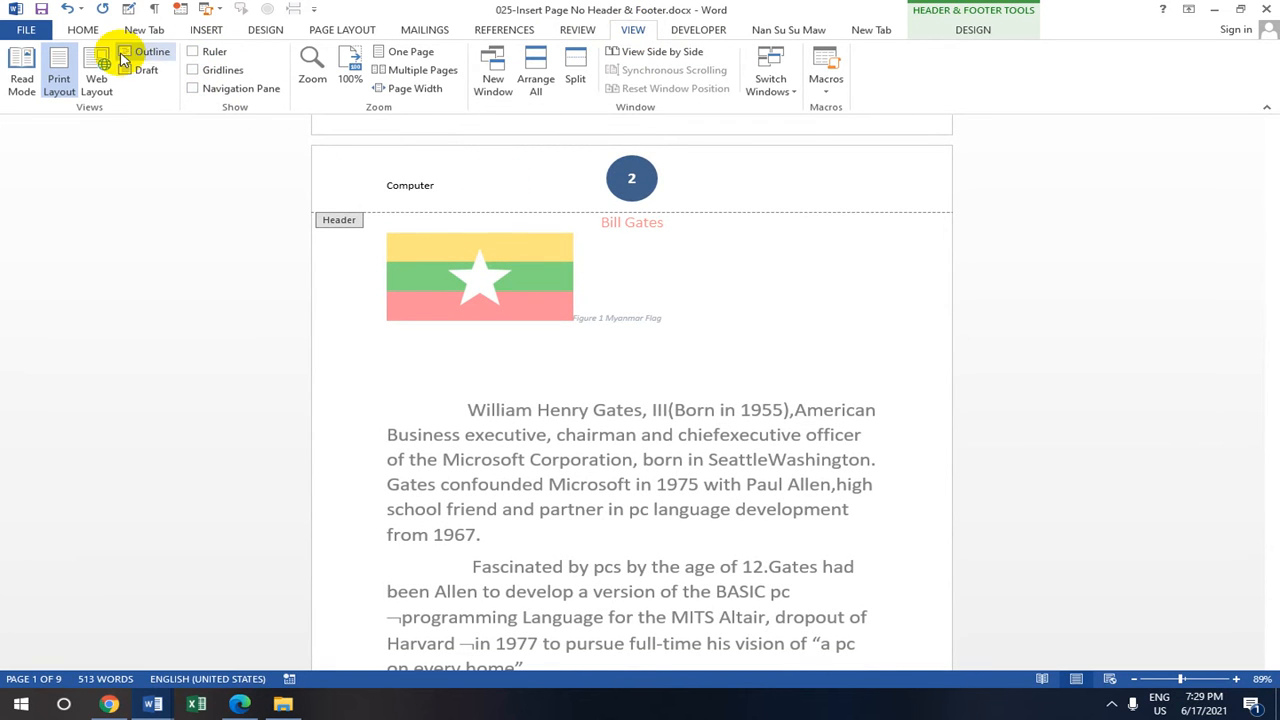
pyautogui.click(193, 52)
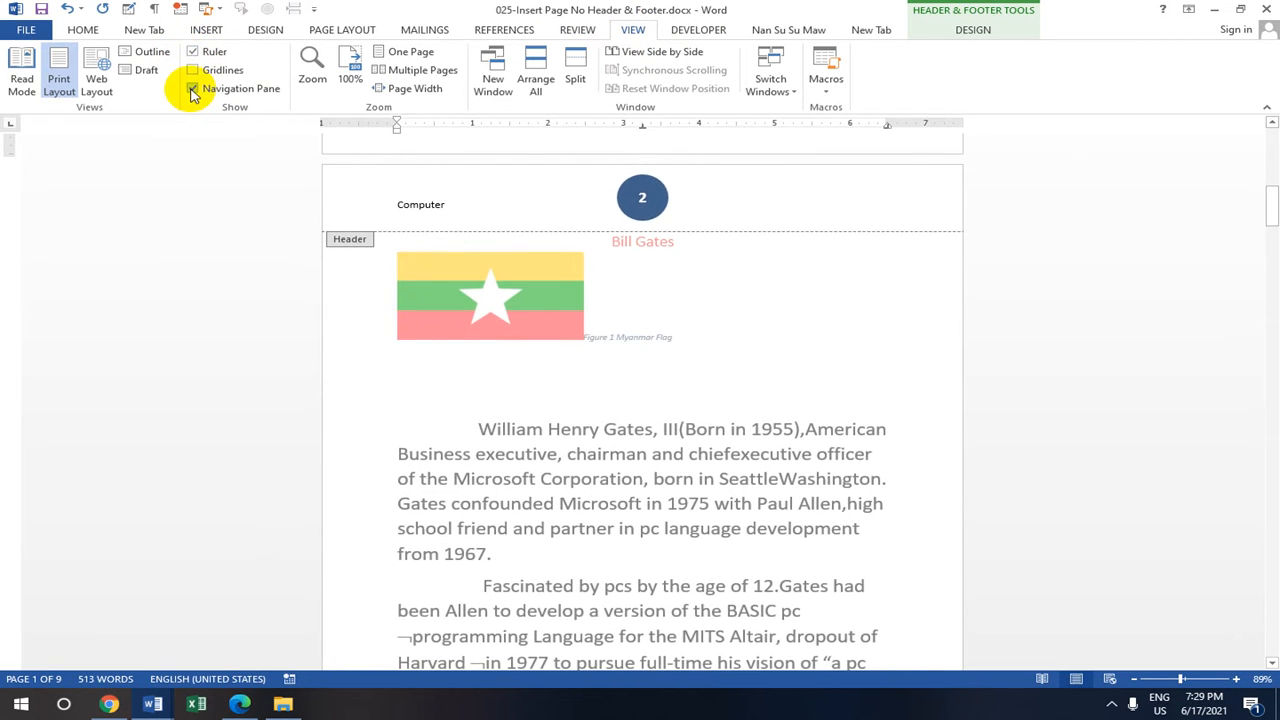
pyautogui.click(193, 89)
# Turn on gridlines and look at them across the document's pages
pyautogui.scroll(-3, 586, 320)
pyautogui.scroll(6, 590, 318)
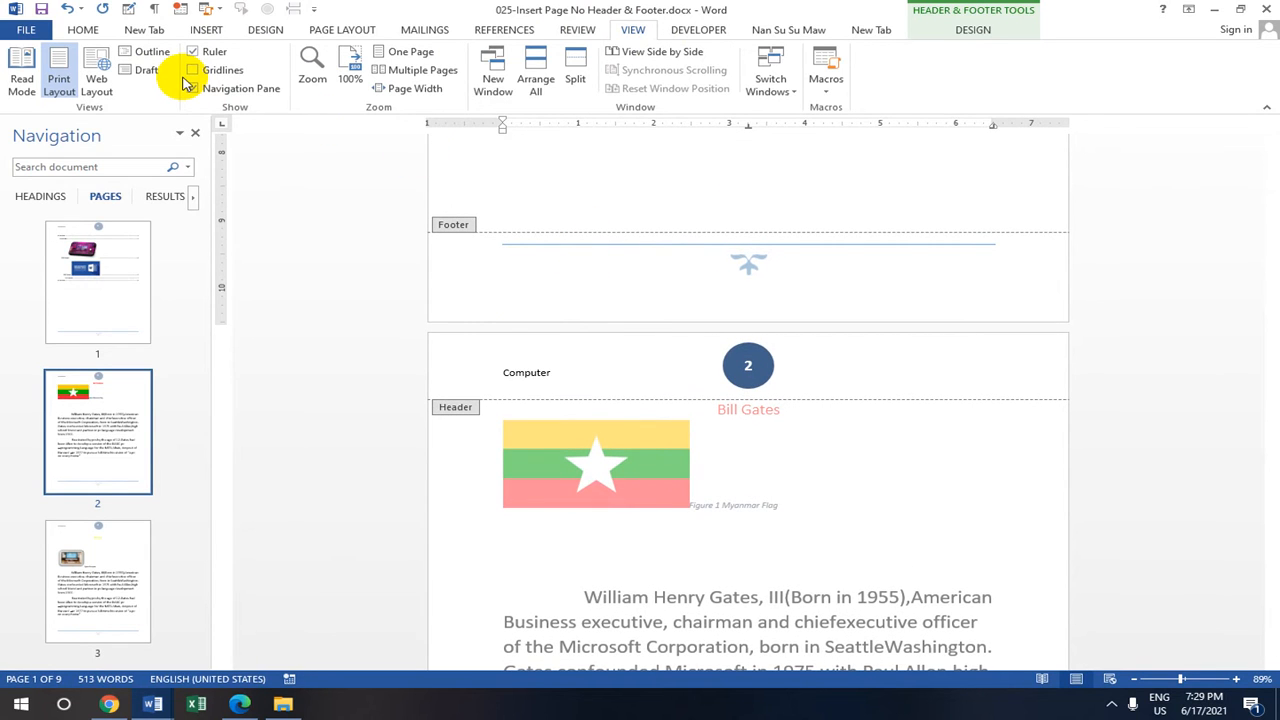
pyautogui.click(195, 71)
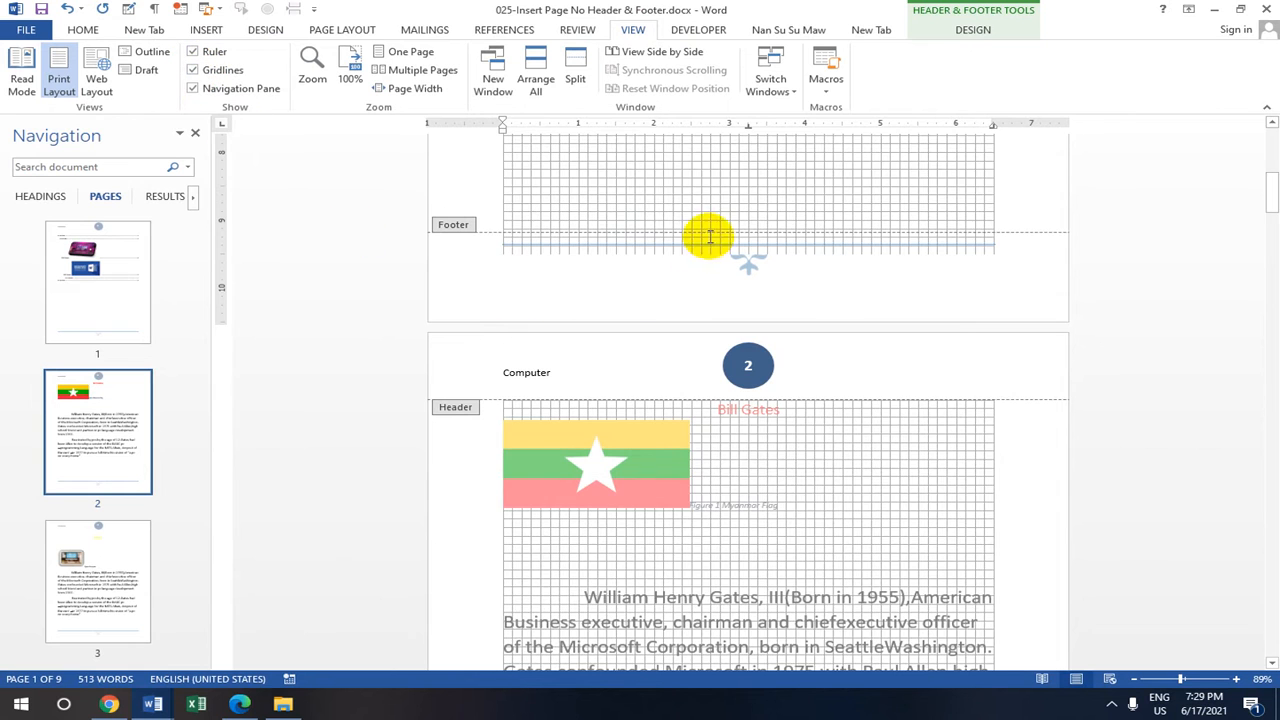
pyautogui.scroll(-5, 663, 271)
pyautogui.scroll(-10, 668, 280)
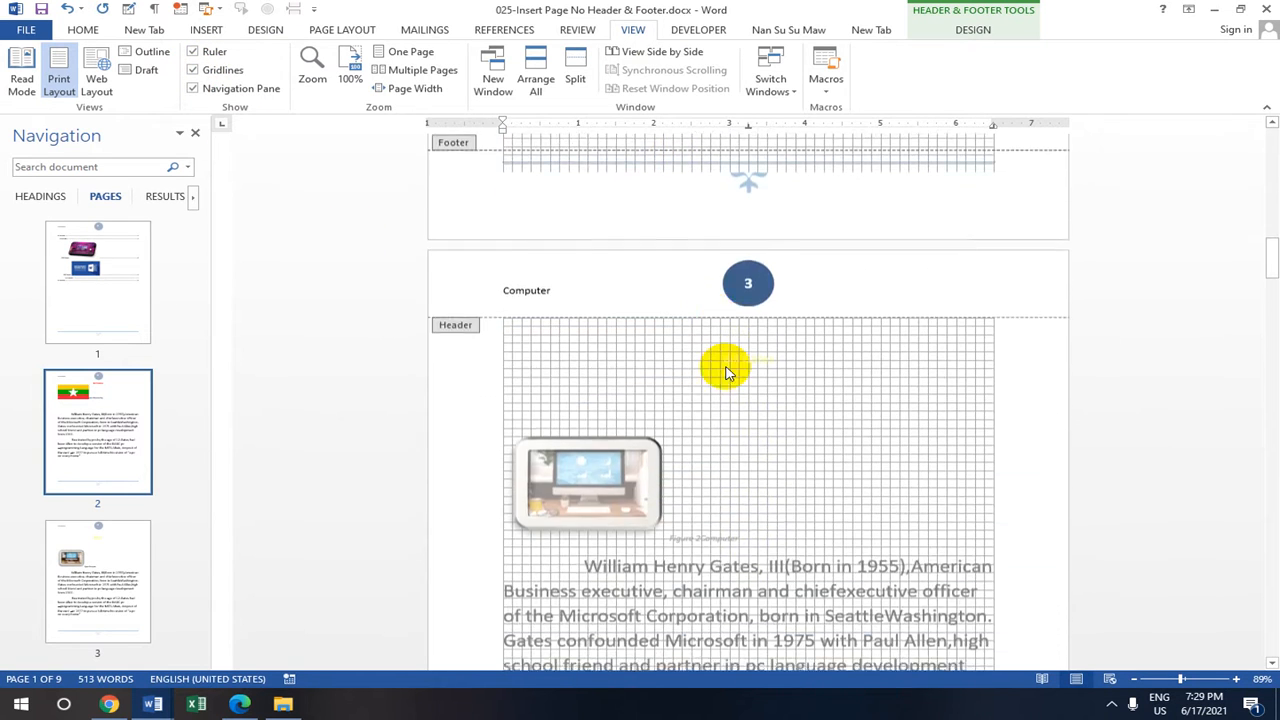
pyautogui.moveTo(186, 243)
pyautogui.mouseDown()
pyautogui.moveTo(217, 517)
pyautogui.moveTo(194, 214)
pyautogui.moveTo(193, 447)
pyautogui.moveTo(171, 251)
pyautogui.mouseUp()
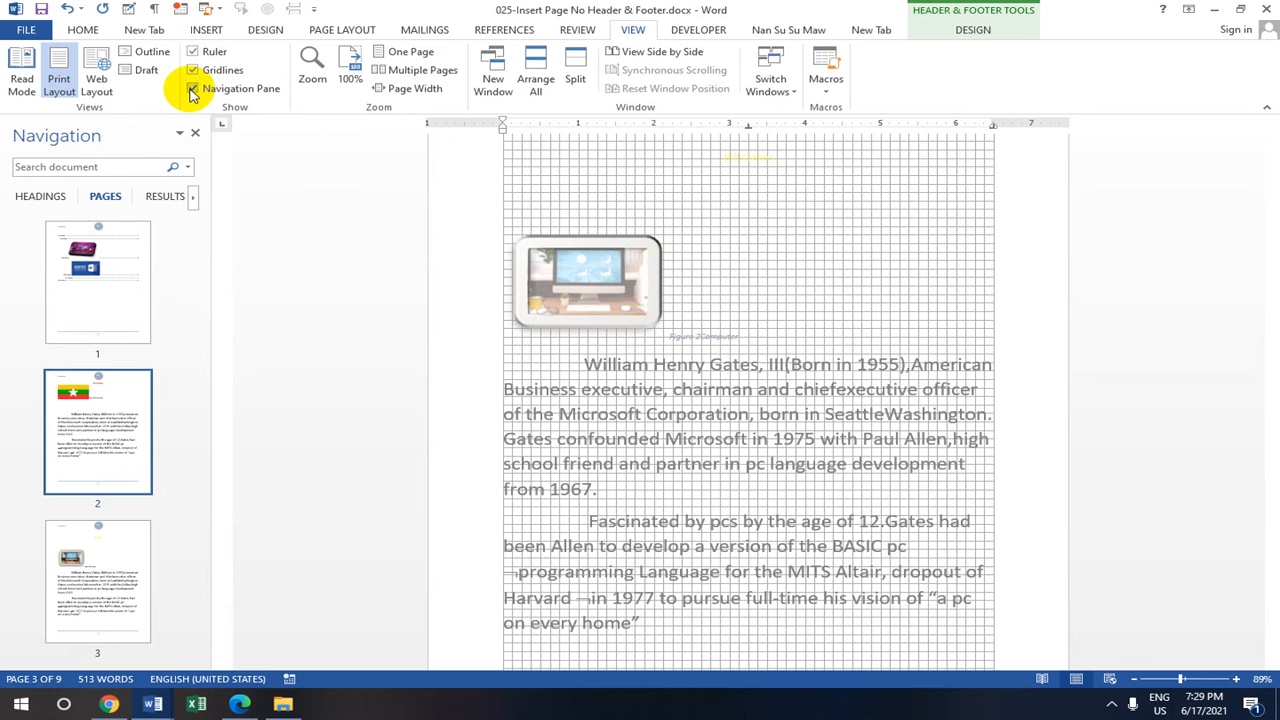
# Hide and redisplay the Navigation Pane, and turn off the gridlines
pyautogui.click(193, 90)
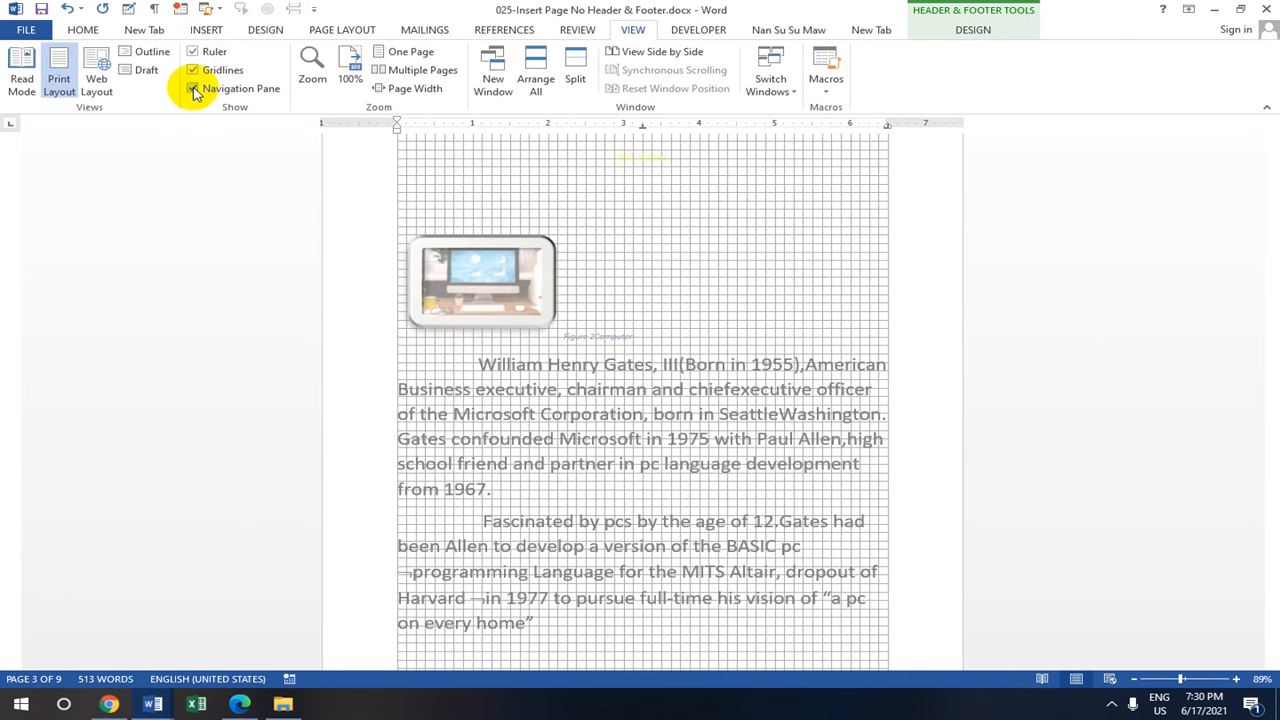
pyautogui.click(194, 90)
pyautogui.click(194, 71)
pyautogui.scroll(-1, 603, 305)
pyautogui.scroll(-4, 603, 305)
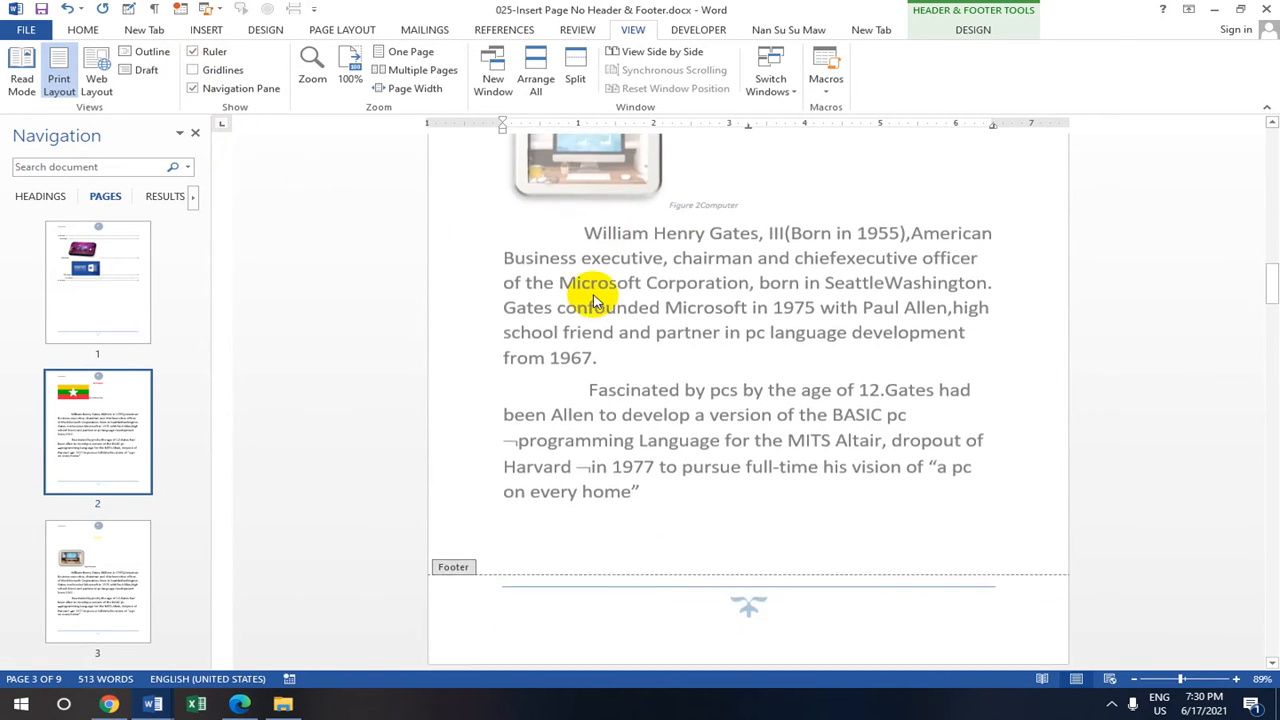
# Compare the headers and footers on pages 3 and 4 of the document
pyautogui.scroll(7, 595, 302)
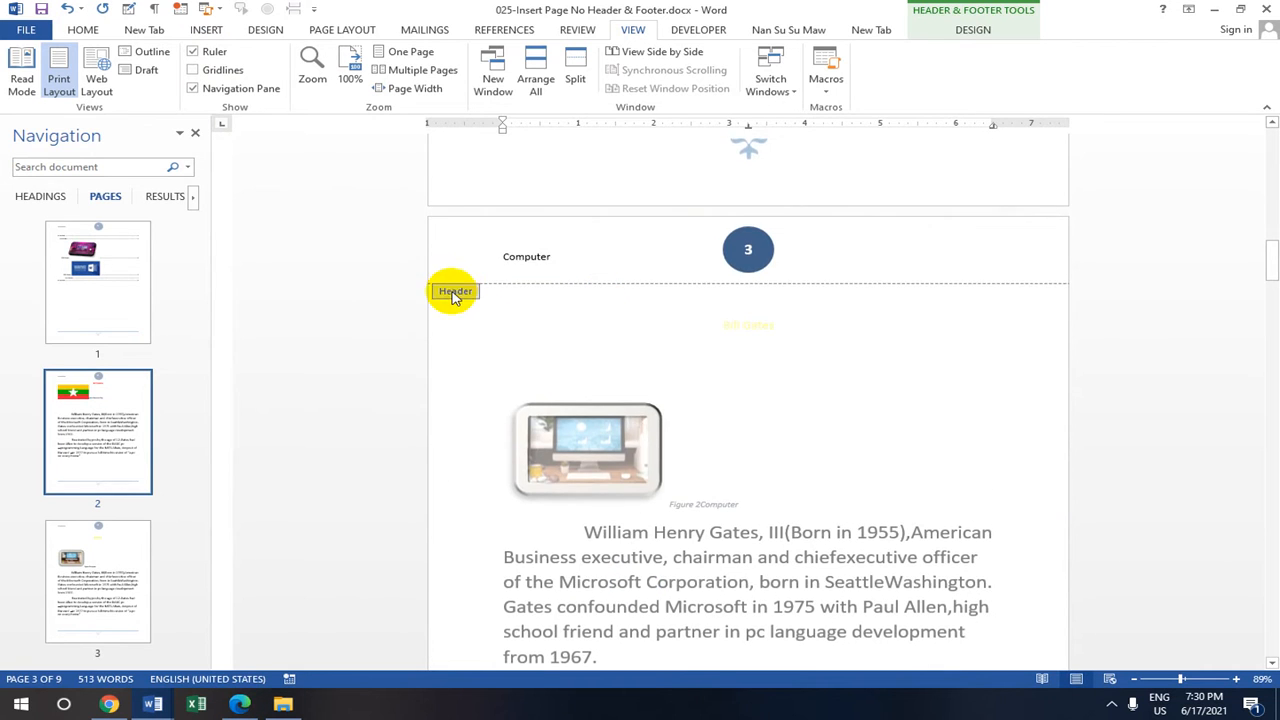
pyautogui.scroll(-8, 460, 310)
pyautogui.scroll(-3, 472, 485)
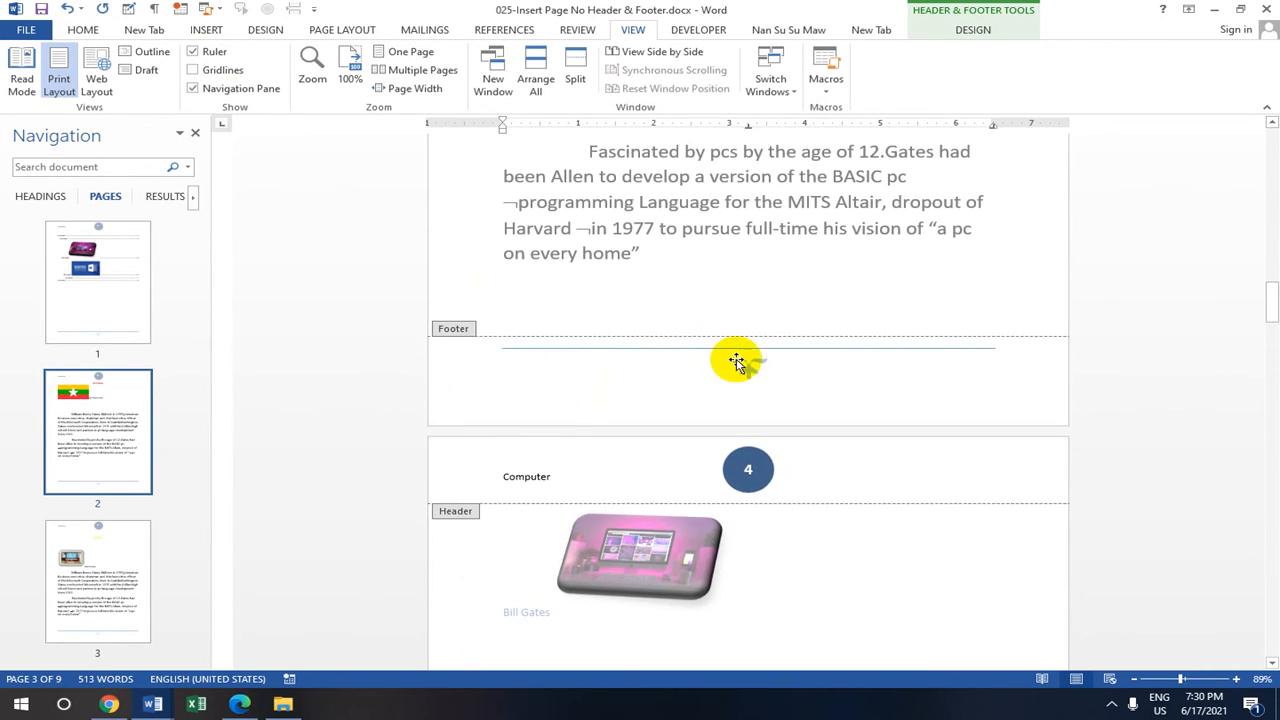
pyautogui.scroll(4, 750, 364)
# Look at the header and footer design tools and open the Insert Picture dialog without inserting a picture
pyautogui.click(582, 31)
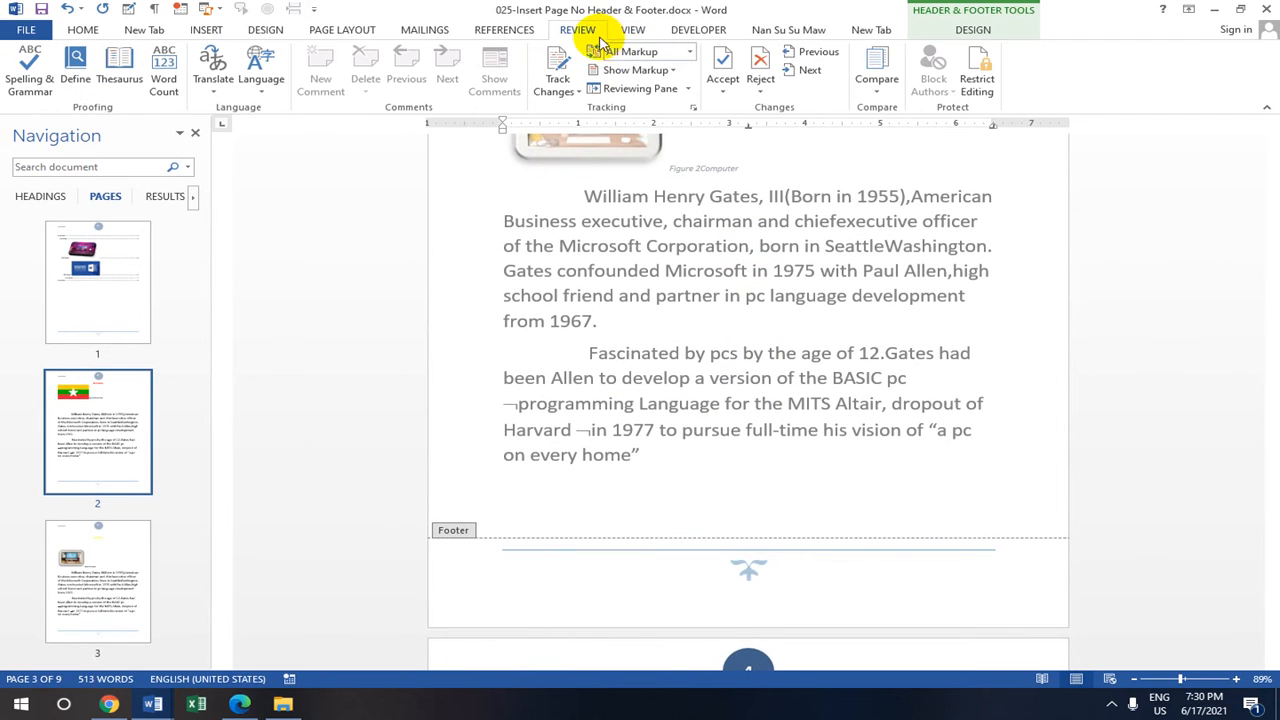
pyautogui.click(972, 30)
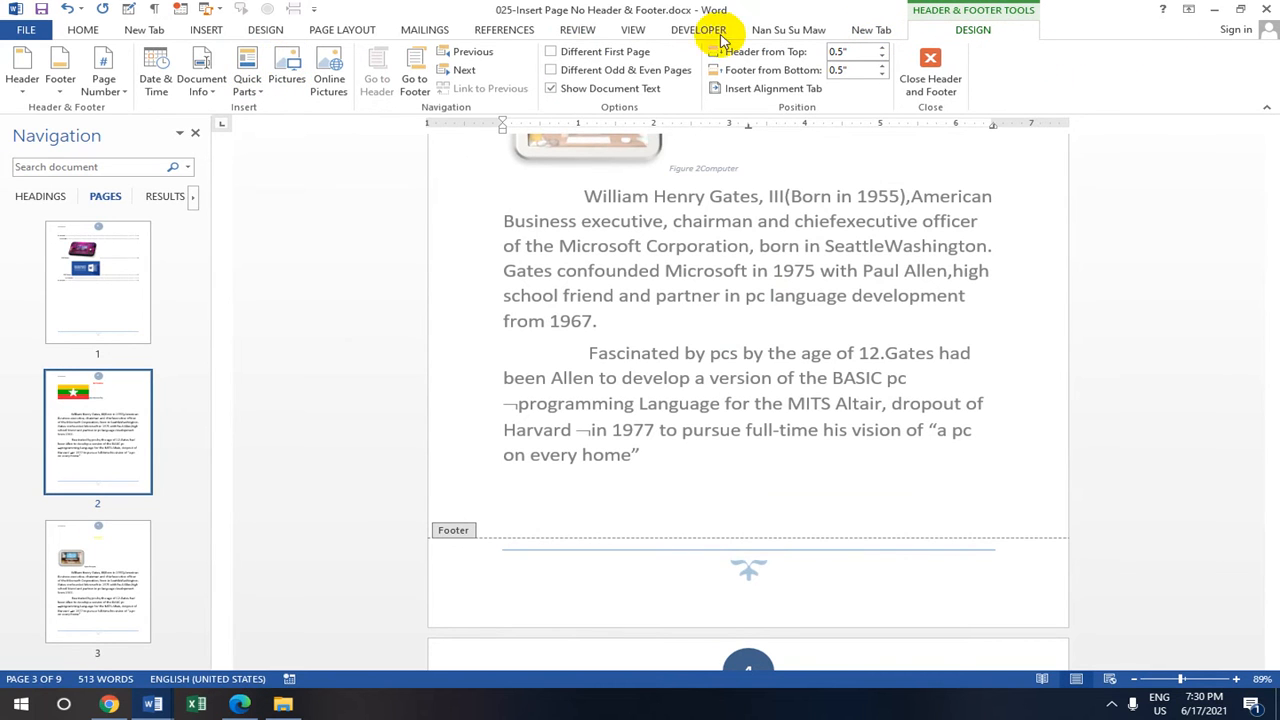
pyautogui.click(286, 66)
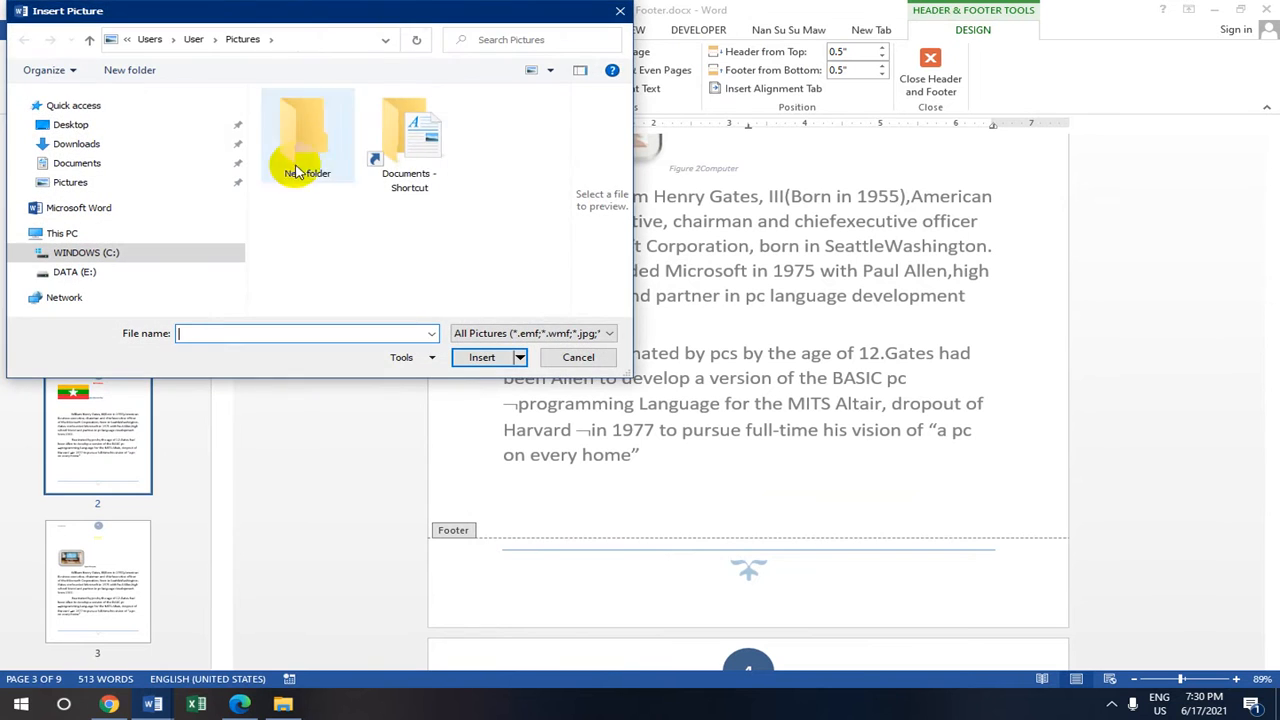
pyautogui.click(620, 12)
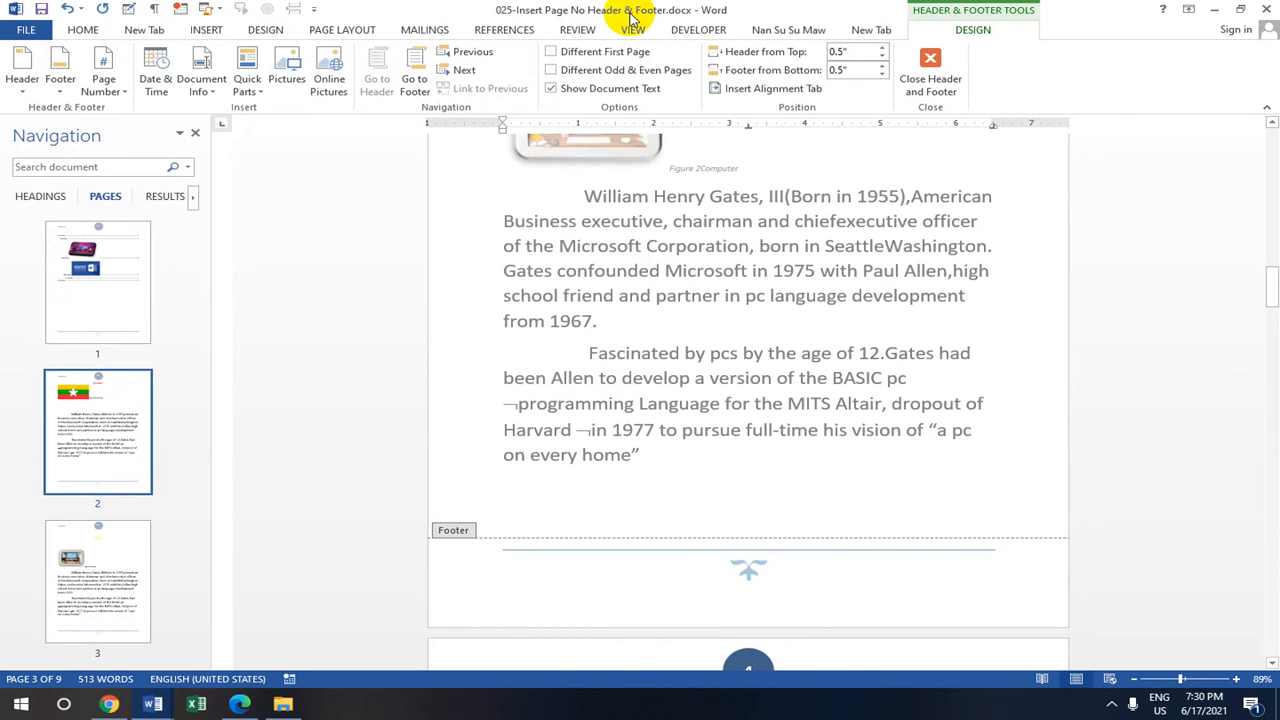
# Examine the Document Info fields that can be inserted in the header or footer
pyautogui.click(213, 92)
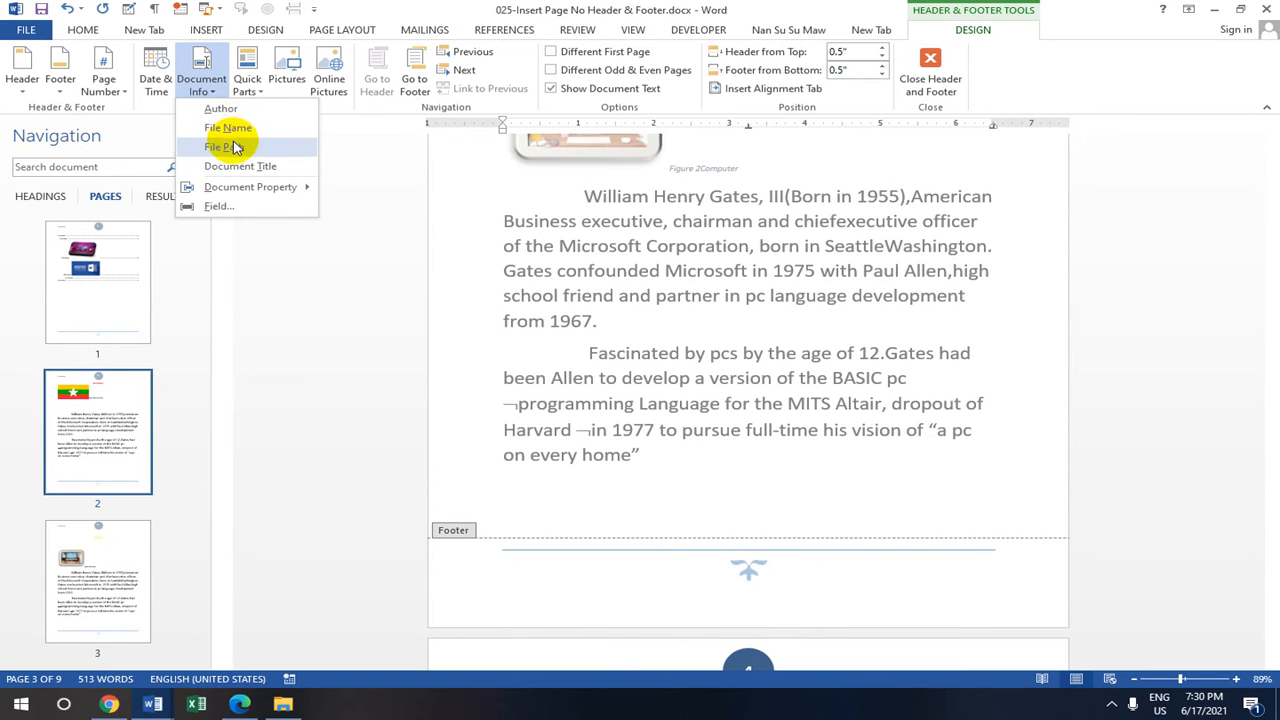
pyautogui.moveTo(251, 187)
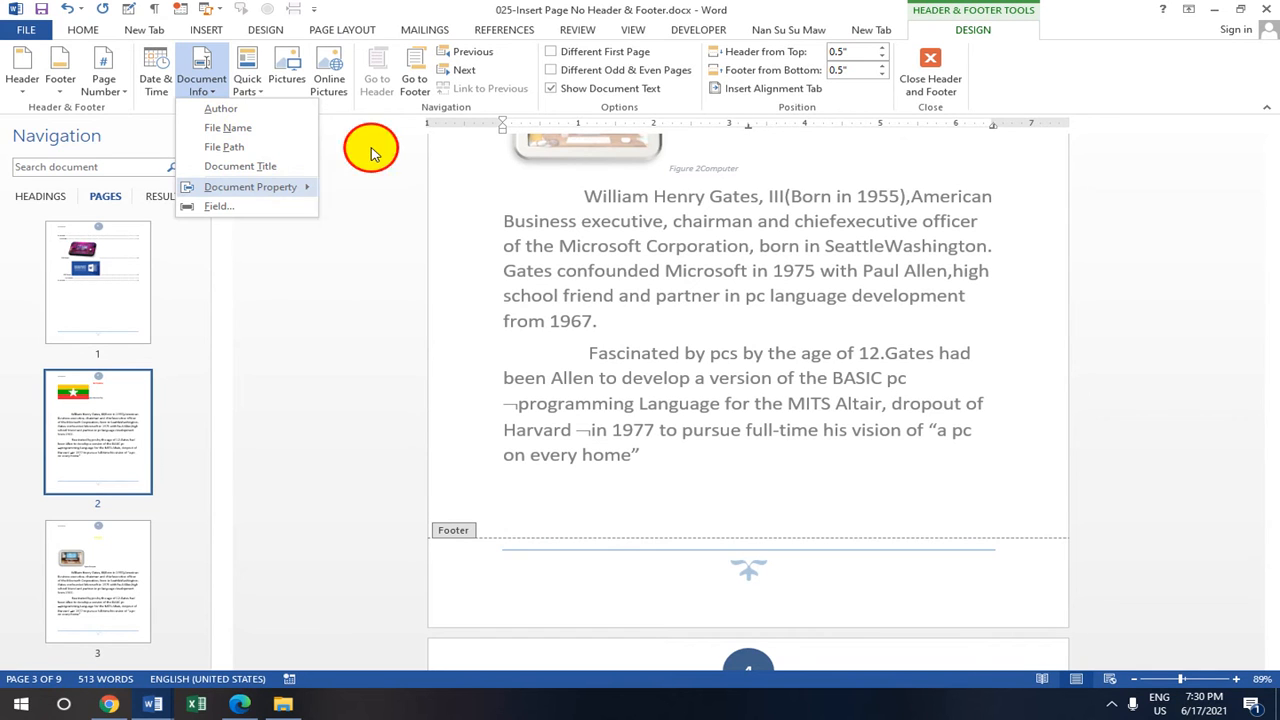
pyautogui.click(370, 152)
pyautogui.click(203, 84)
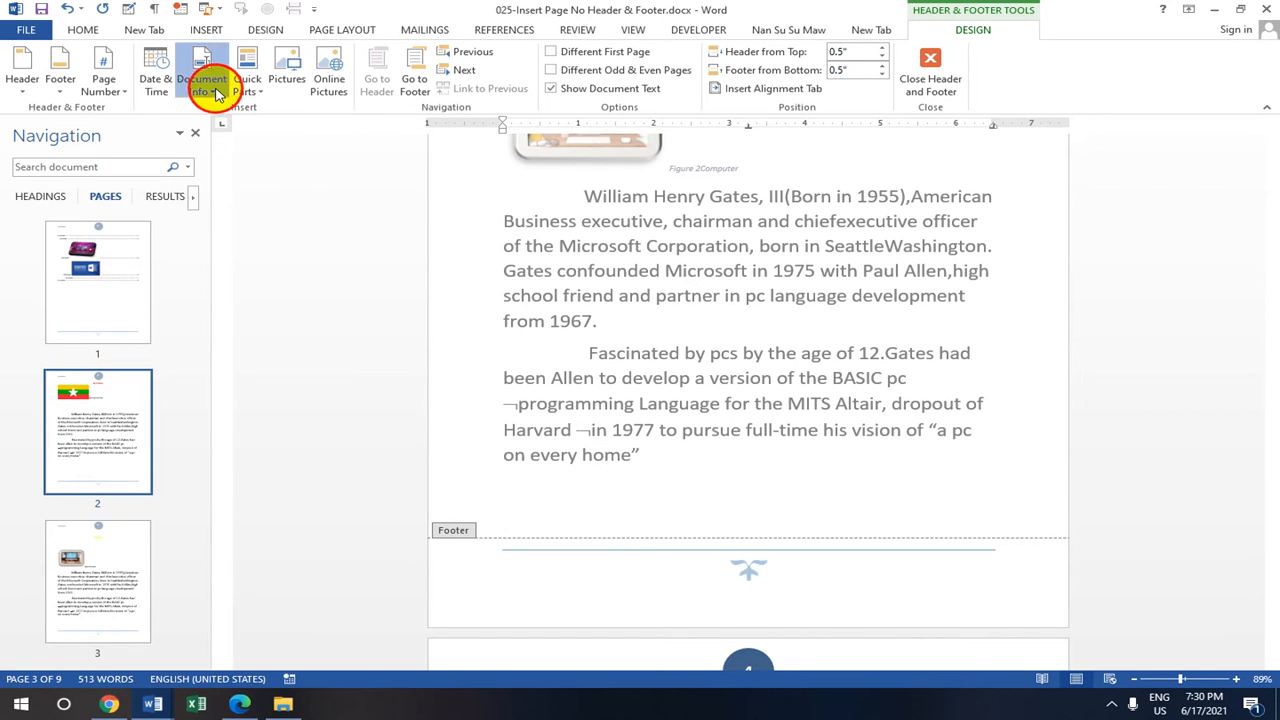
pyautogui.click(350, 152)
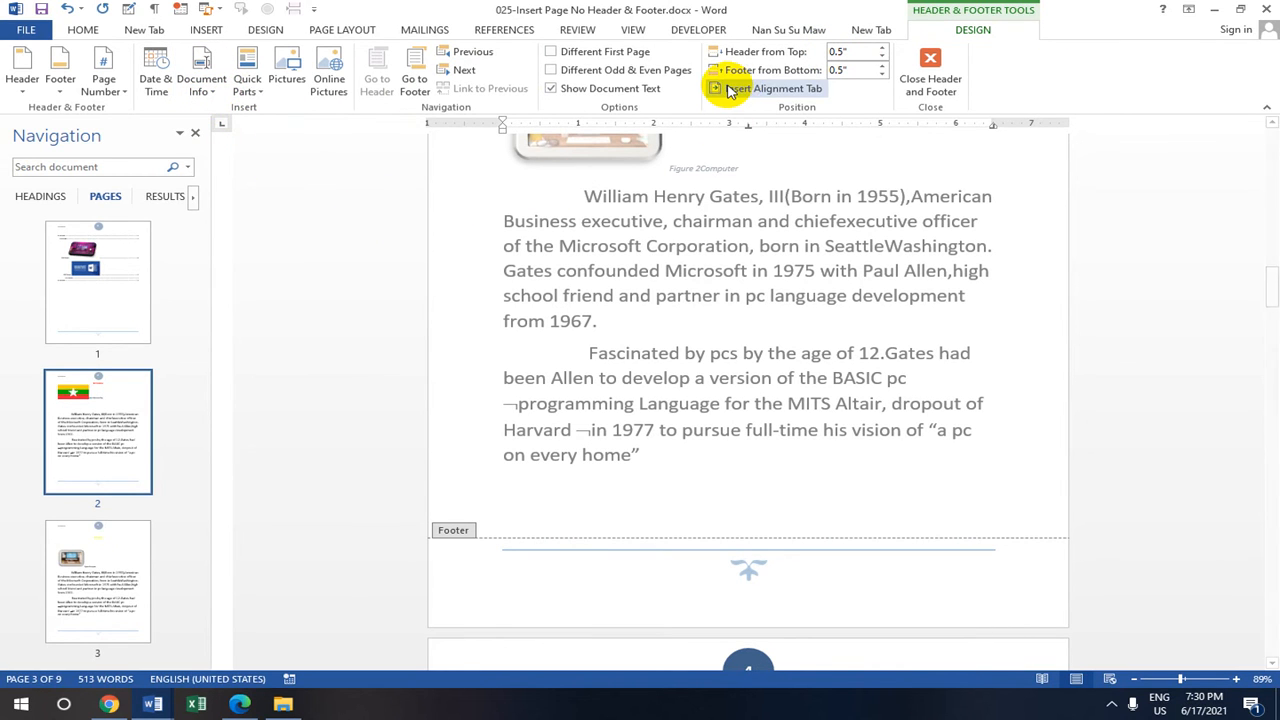
# Review the headers, footers and page numbers from page 4 back to page 1
pyautogui.scroll(-2, 675, 192)
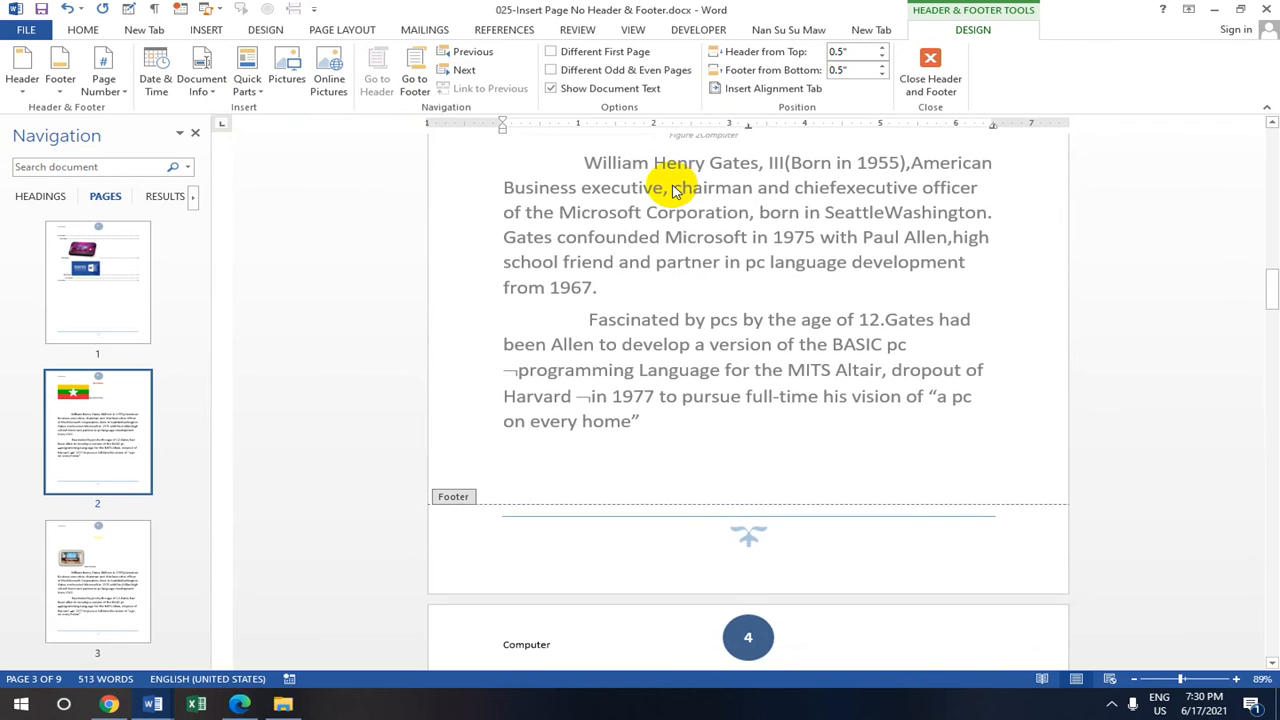
pyautogui.scroll(-4, 673, 192)
pyautogui.scroll(7, 667, 190)
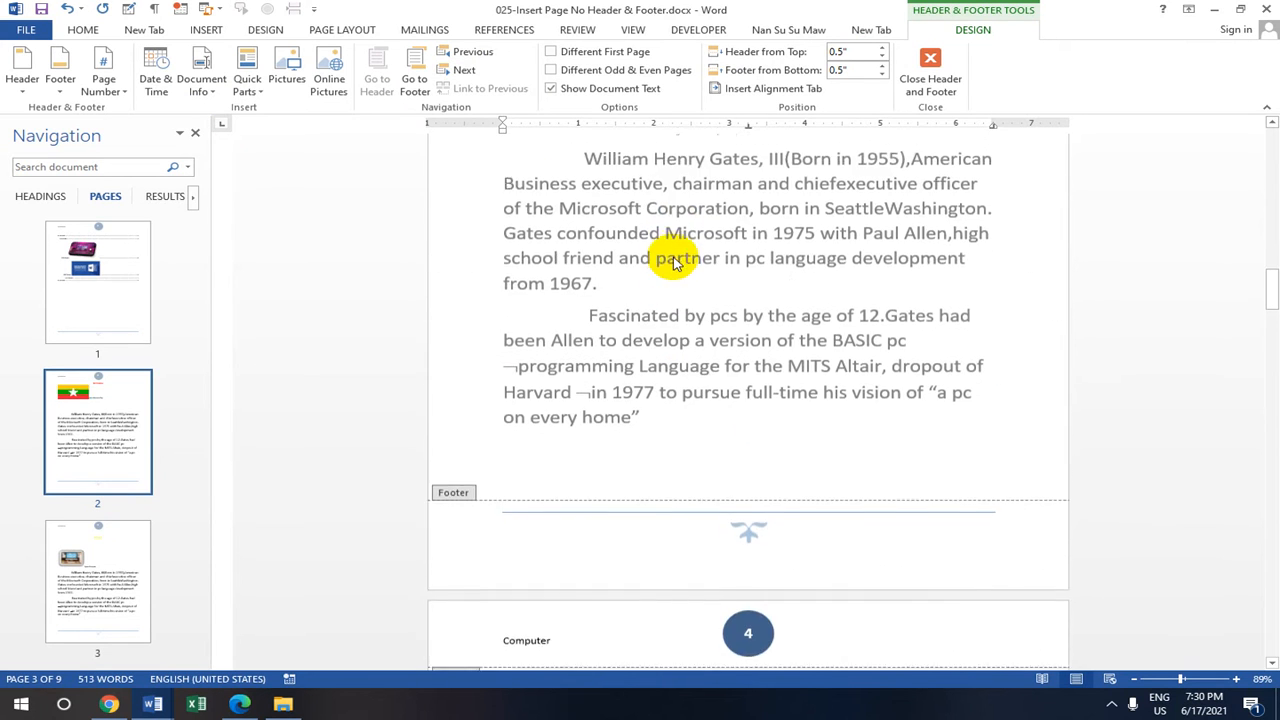
pyautogui.scroll(-9, 660, 242)
pyautogui.scroll(8, 655, 243)
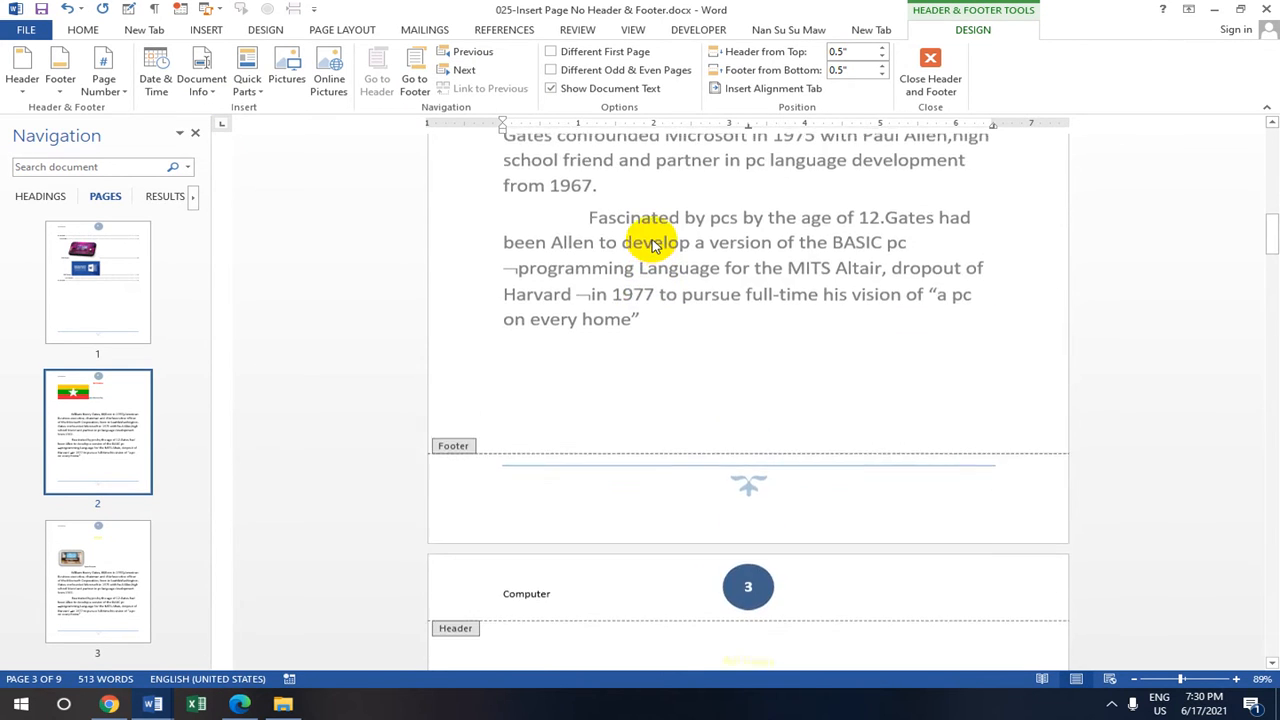
pyautogui.scroll(12, 652, 245)
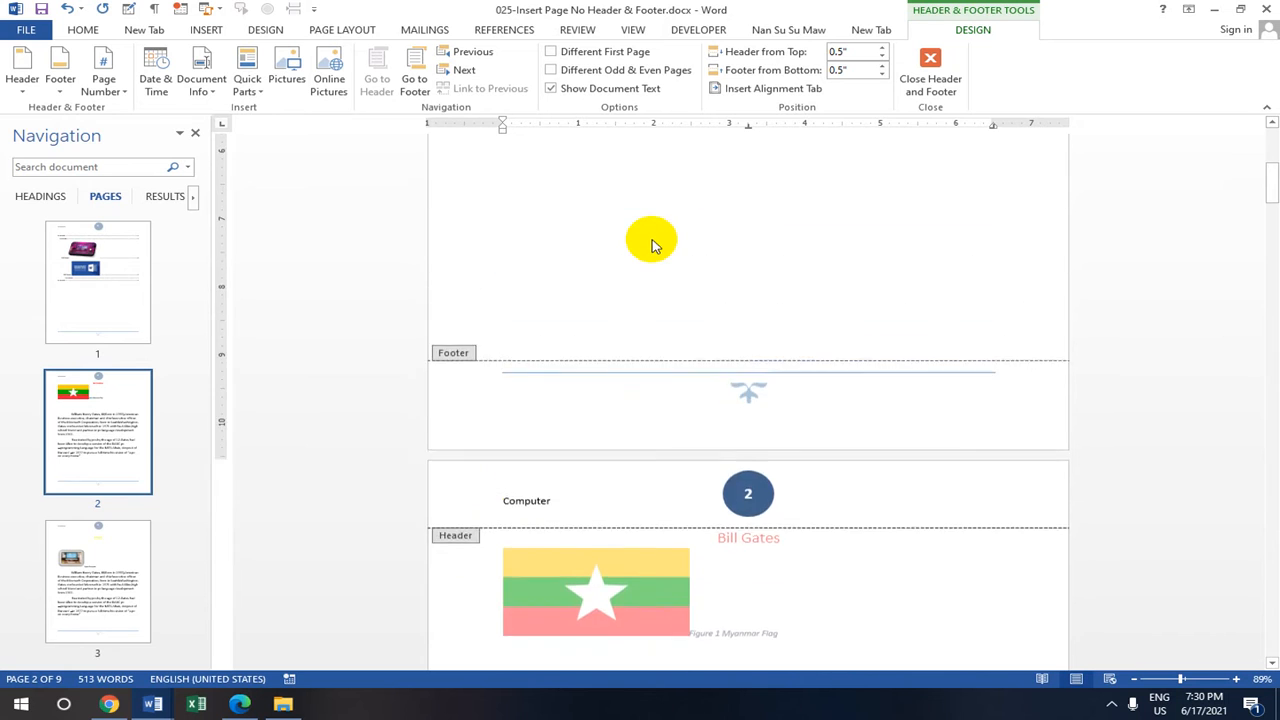
pyautogui.scroll(7, 652, 245)
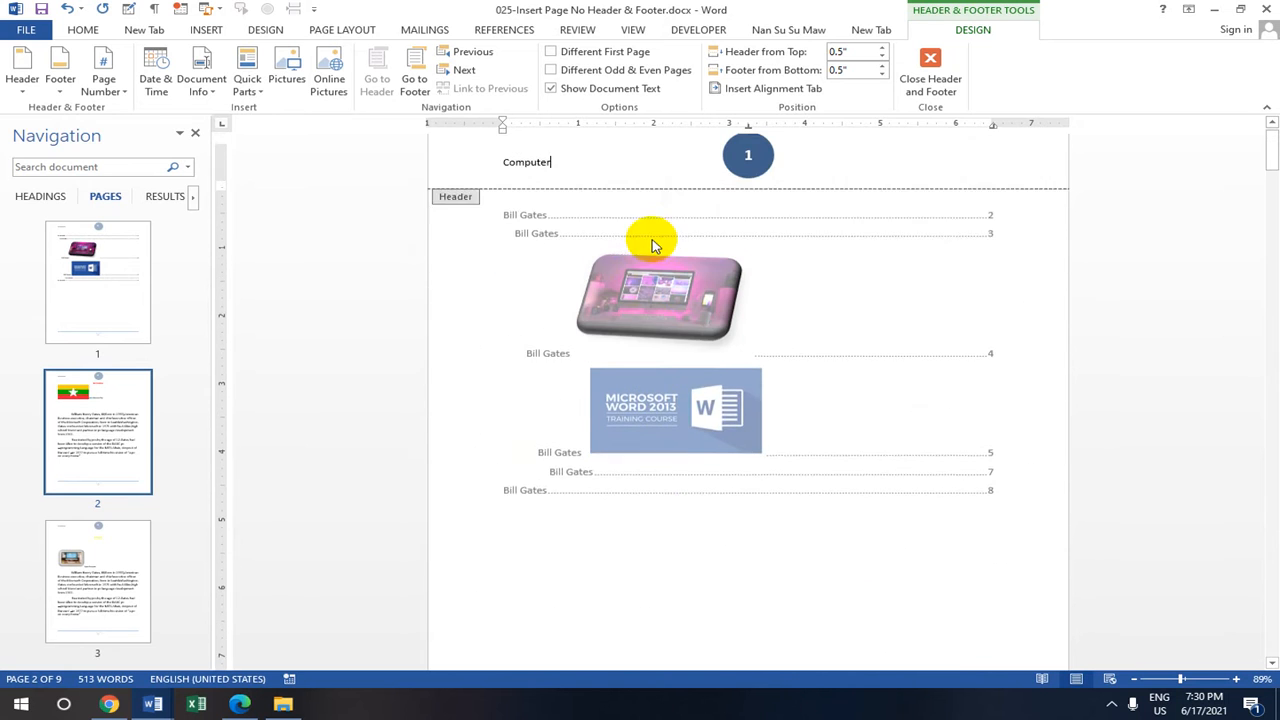
# Examine the shape options of the circular page number in the page 1 header
pyautogui.rightClick(748, 179)
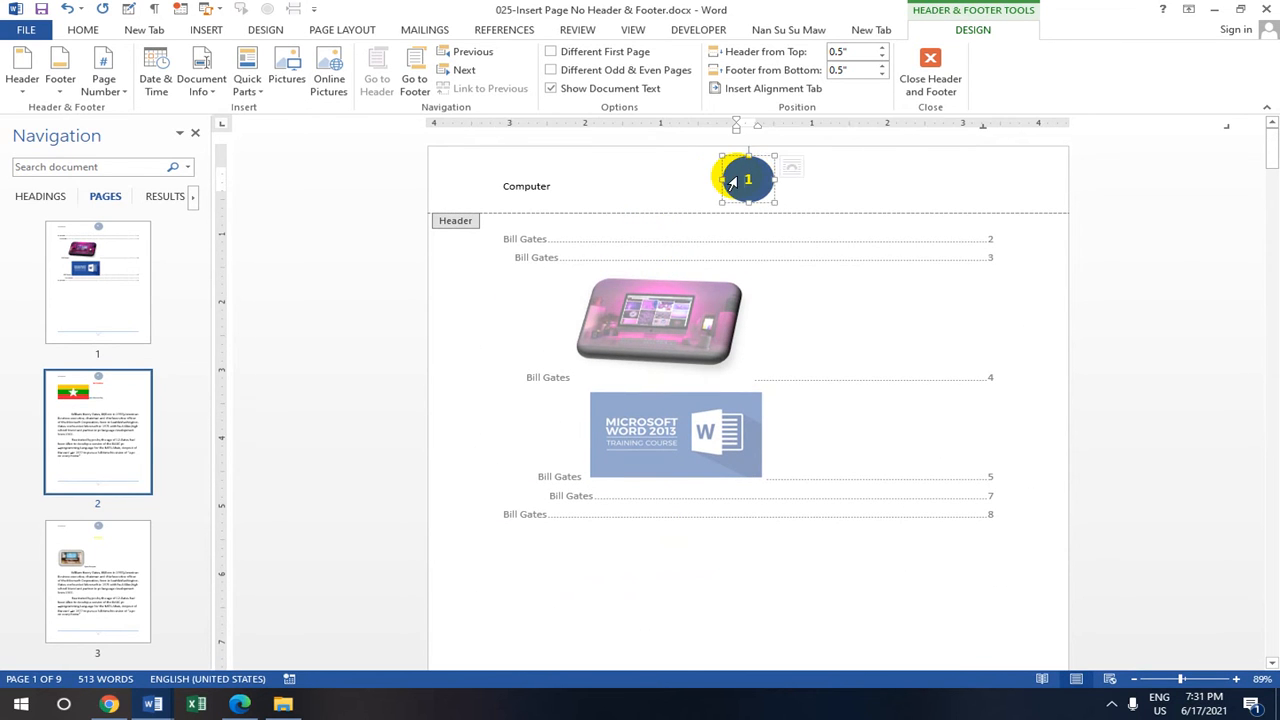
pyautogui.click(638, 170)
pyautogui.click(554, 187)
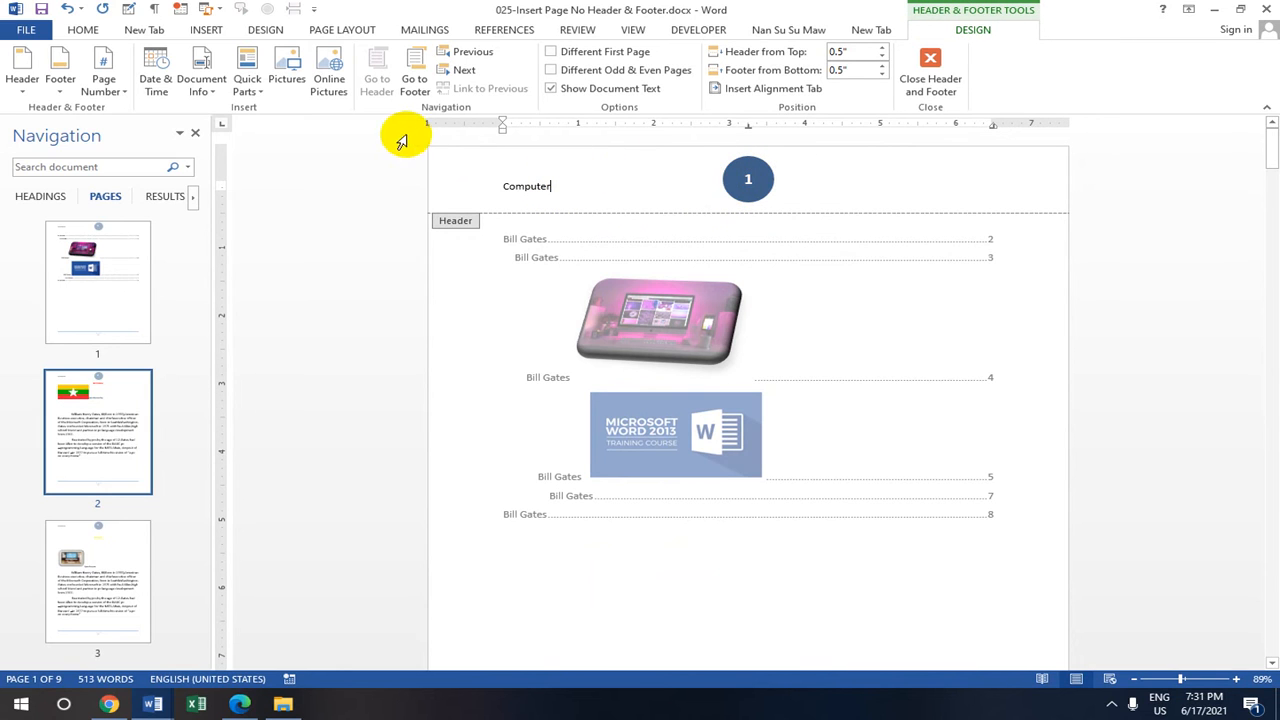
pyautogui.rightClick(748, 192)
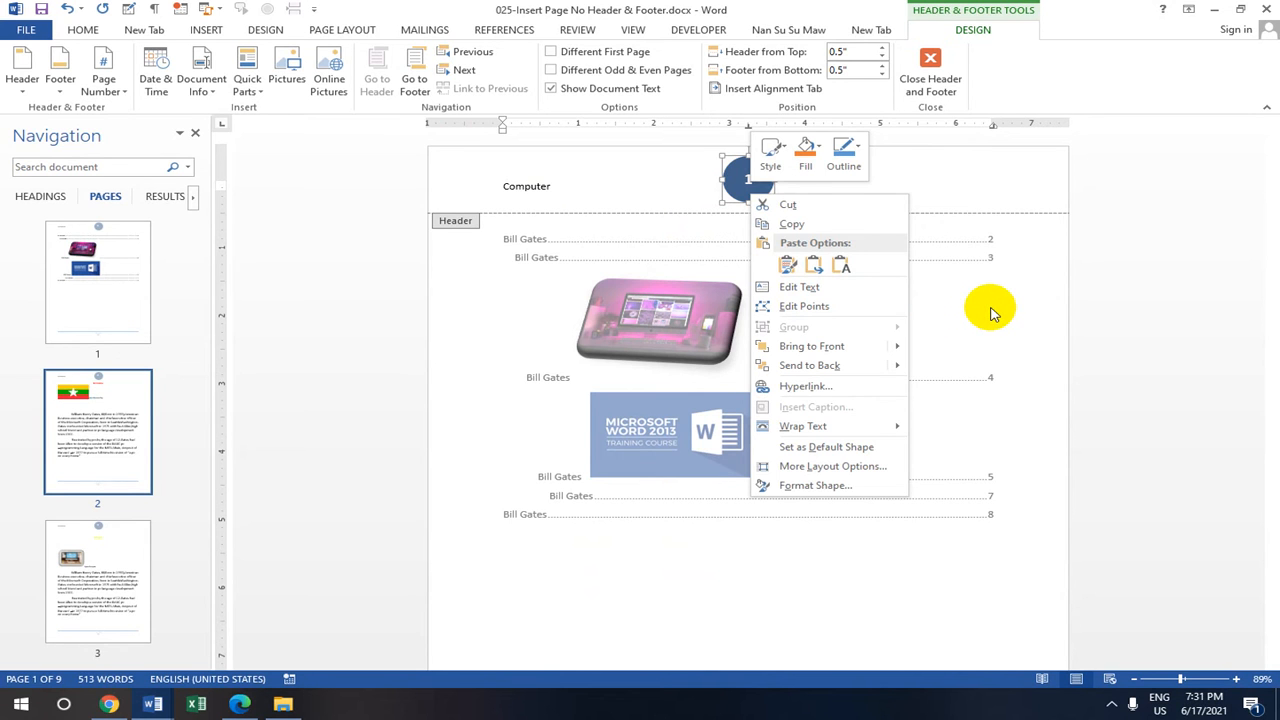
pyautogui.press('Escape')
pyautogui.scroll(-1, 766, 200)
pyautogui.scroll(-3, 771, 266)
pyautogui.scroll(4, 564, 185)
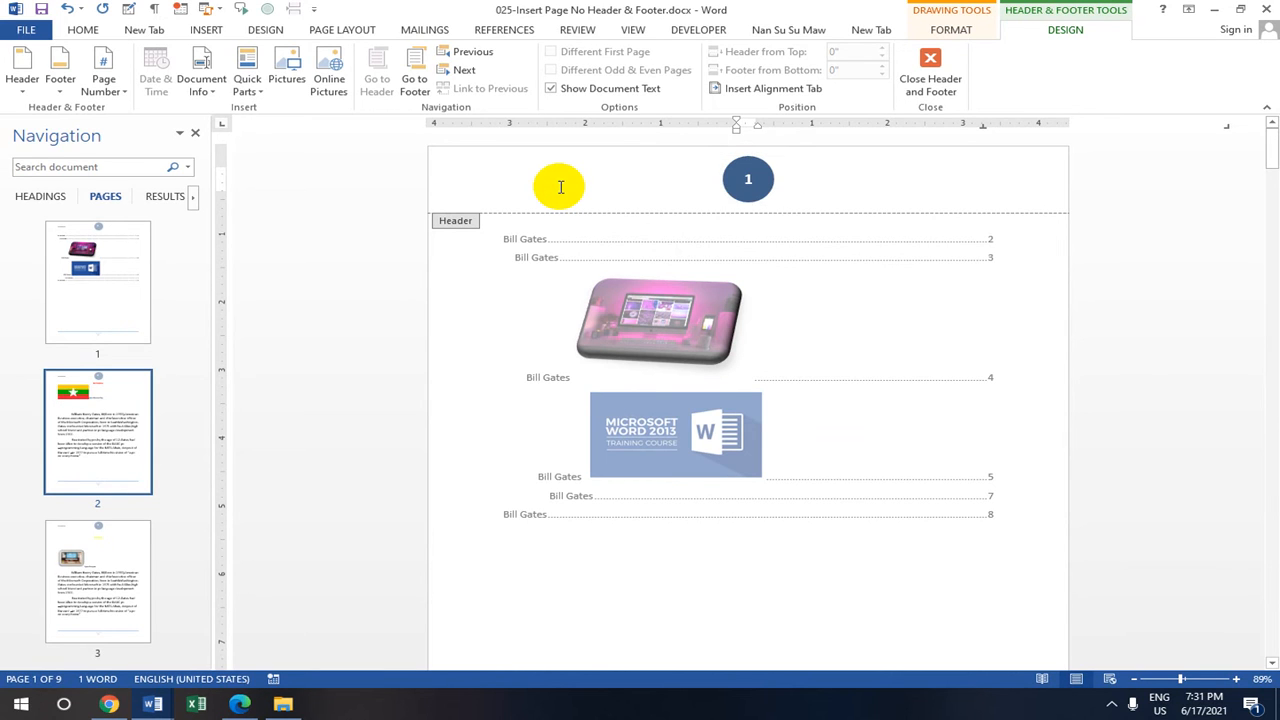
# Undo the last header edits and return to the header area on page 1
pyautogui.hotkey('ctrl', 'z')
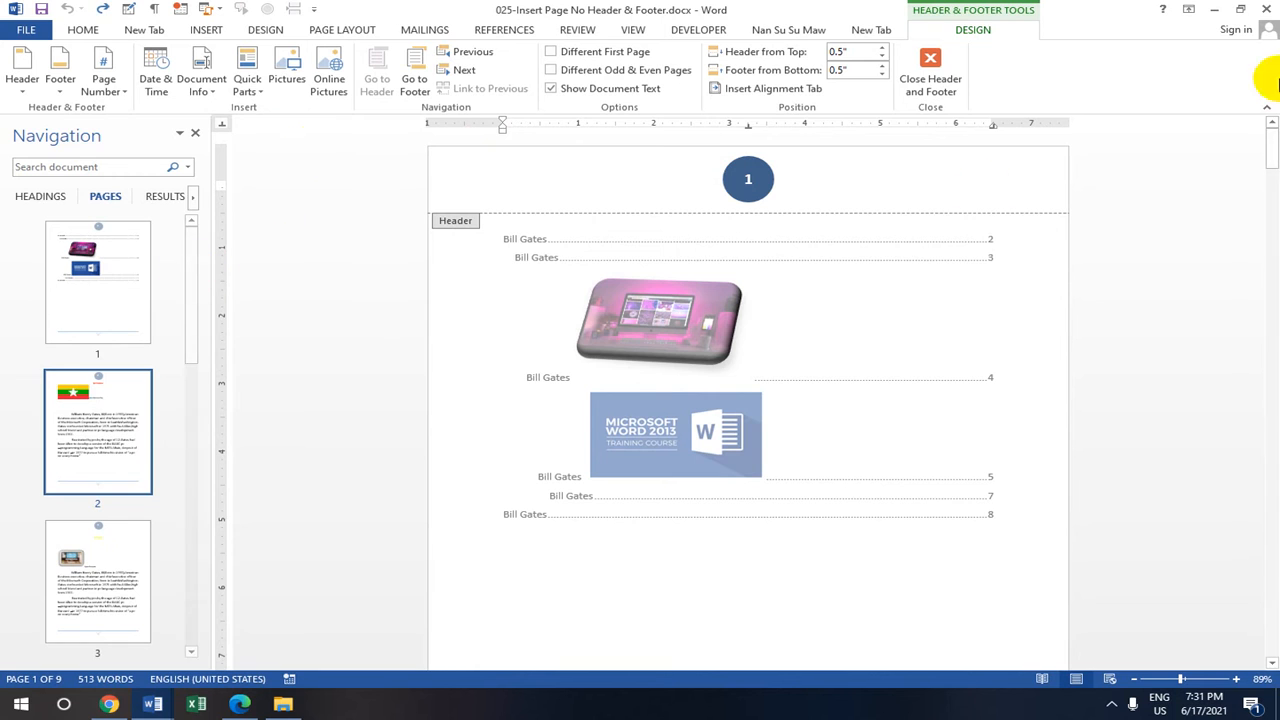
pyautogui.rightClick(640, 186)
pyautogui.click(914, 185)
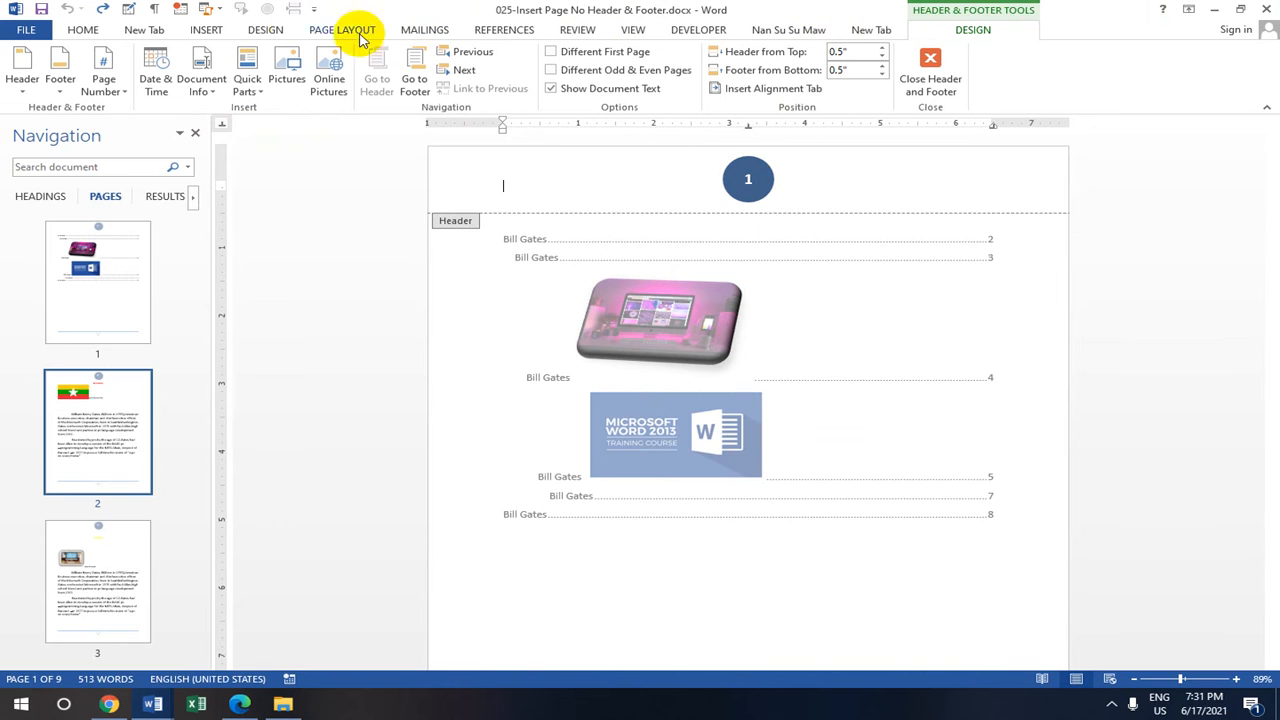
# Look at the available insert commands and the layout options of the header's circular page number
pyautogui.click(205, 30)
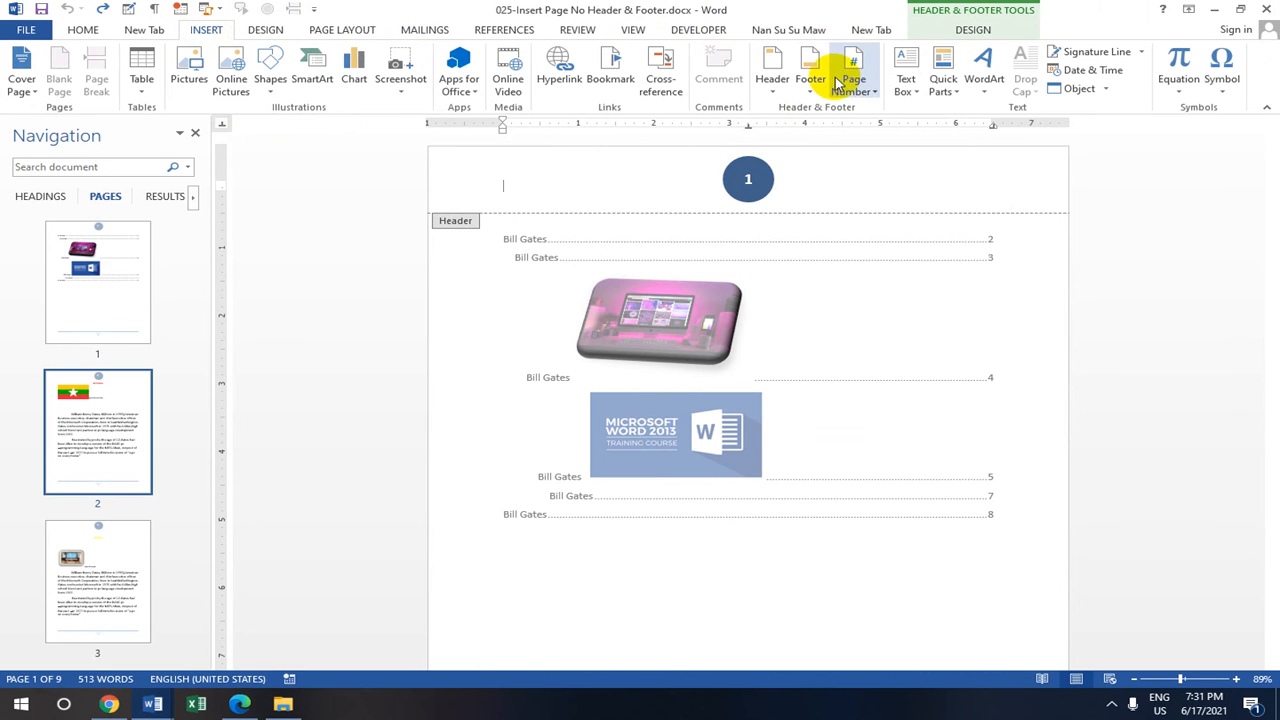
pyautogui.rightClick(758, 176)
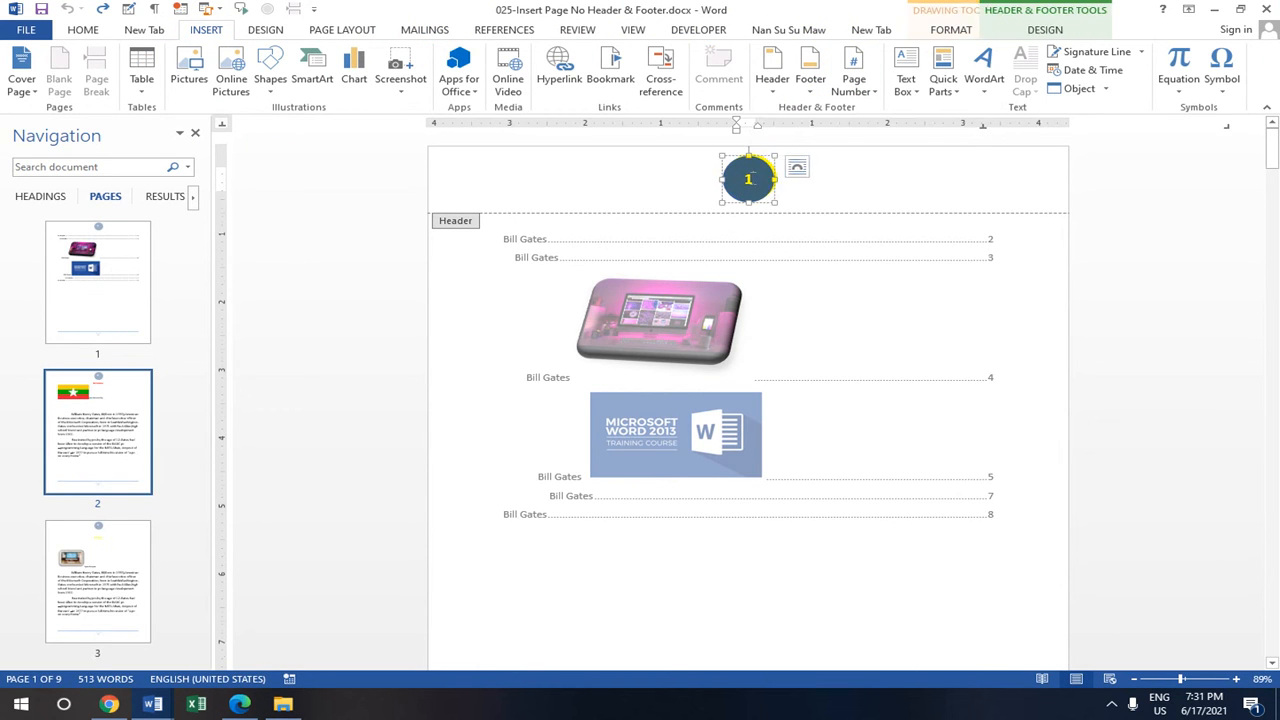
pyautogui.click(947, 182)
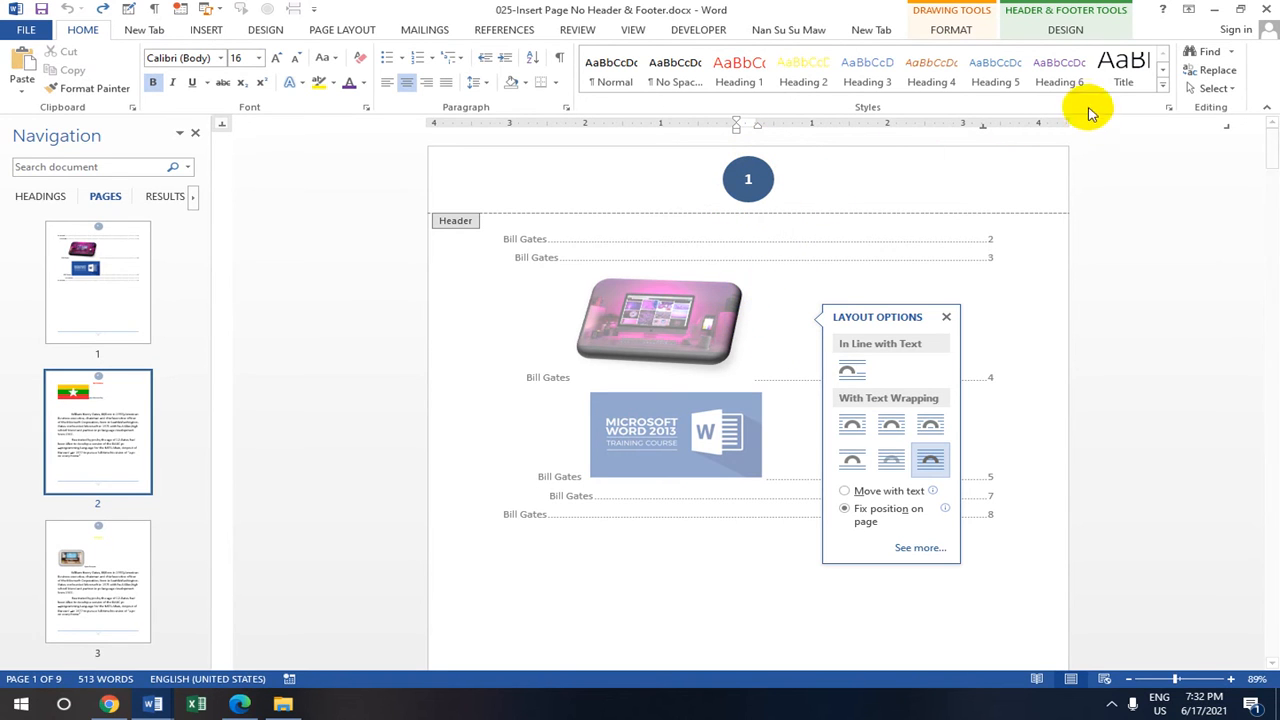
# Close the current lesson document, minimize the blank document and open 020-Insert Table Of Figure.docx from the lesson folder
pyautogui.click(1267, 9)
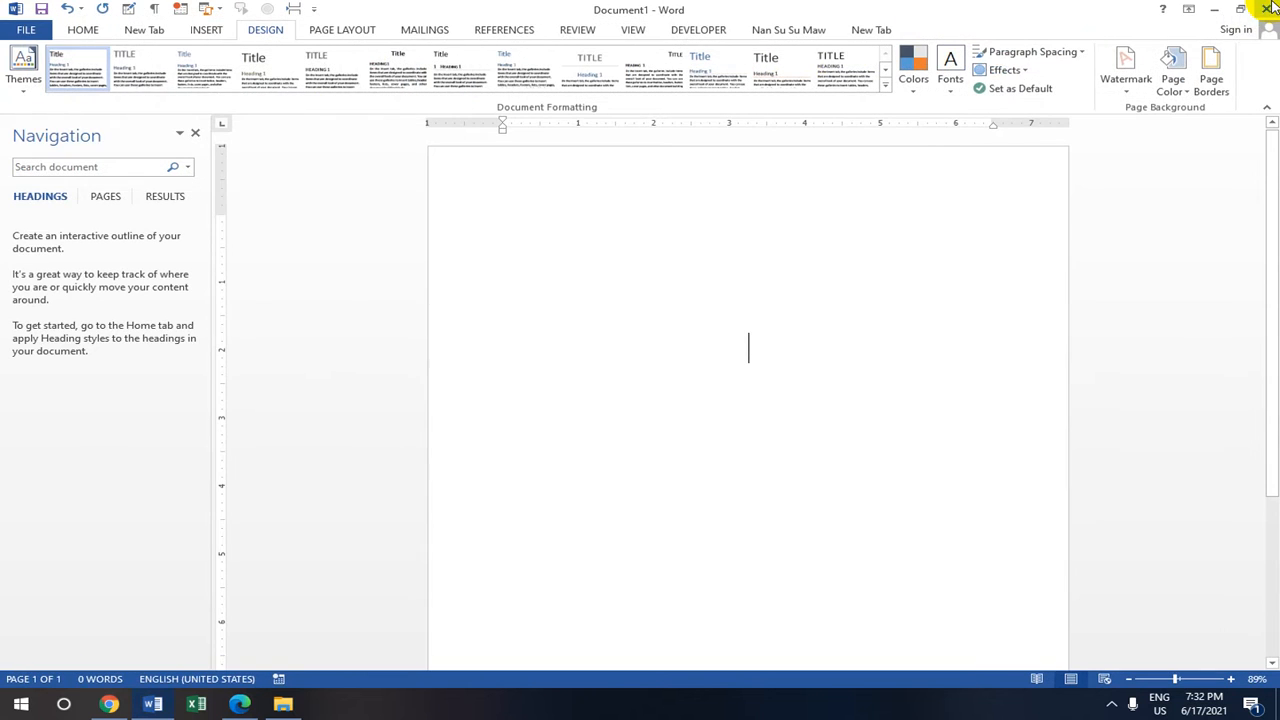
pyautogui.click(1218, 10)
pyautogui.click(758, 453)
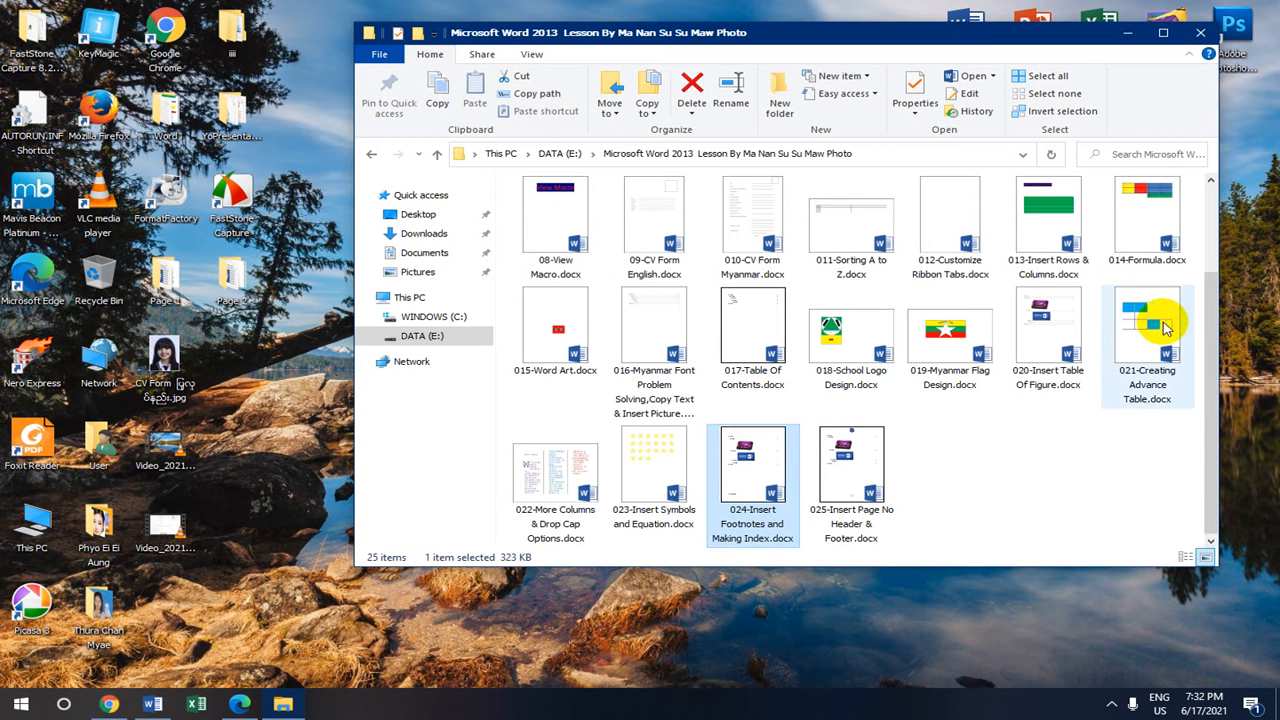
pyautogui.doubleClick(1050, 327)
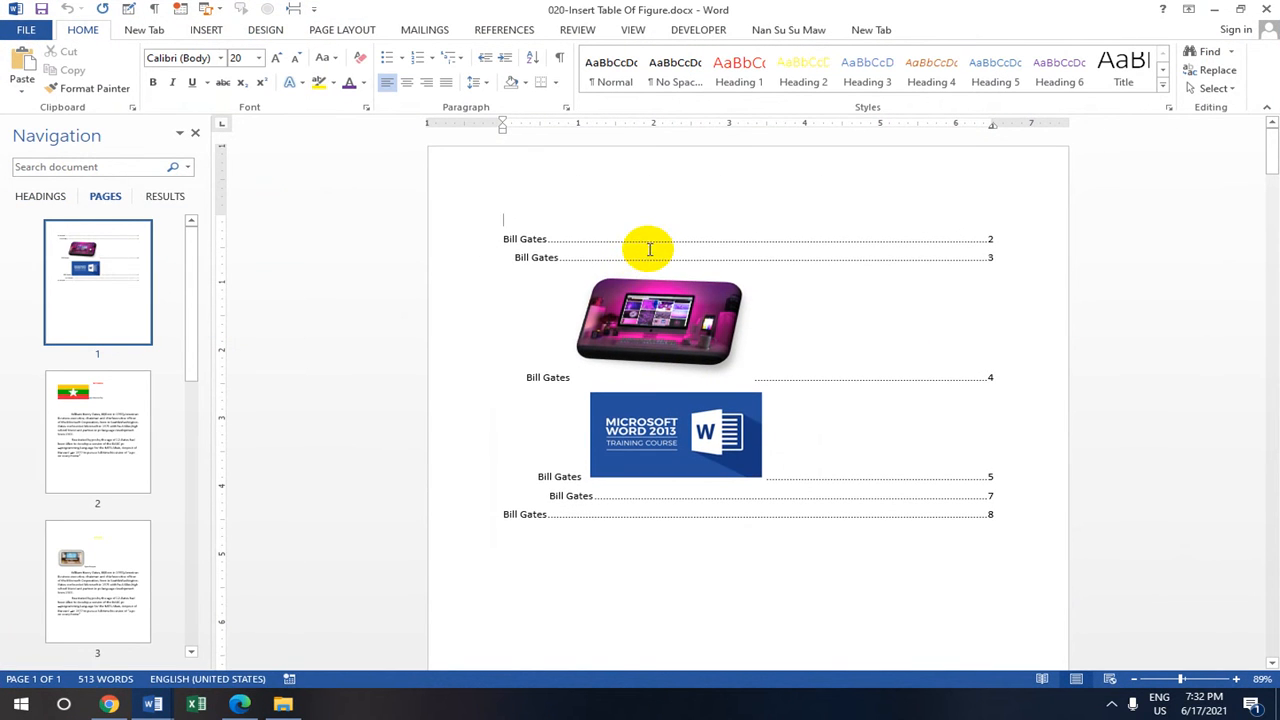
# Look at the built-in header designs without applying one
pyautogui.click(206, 31)
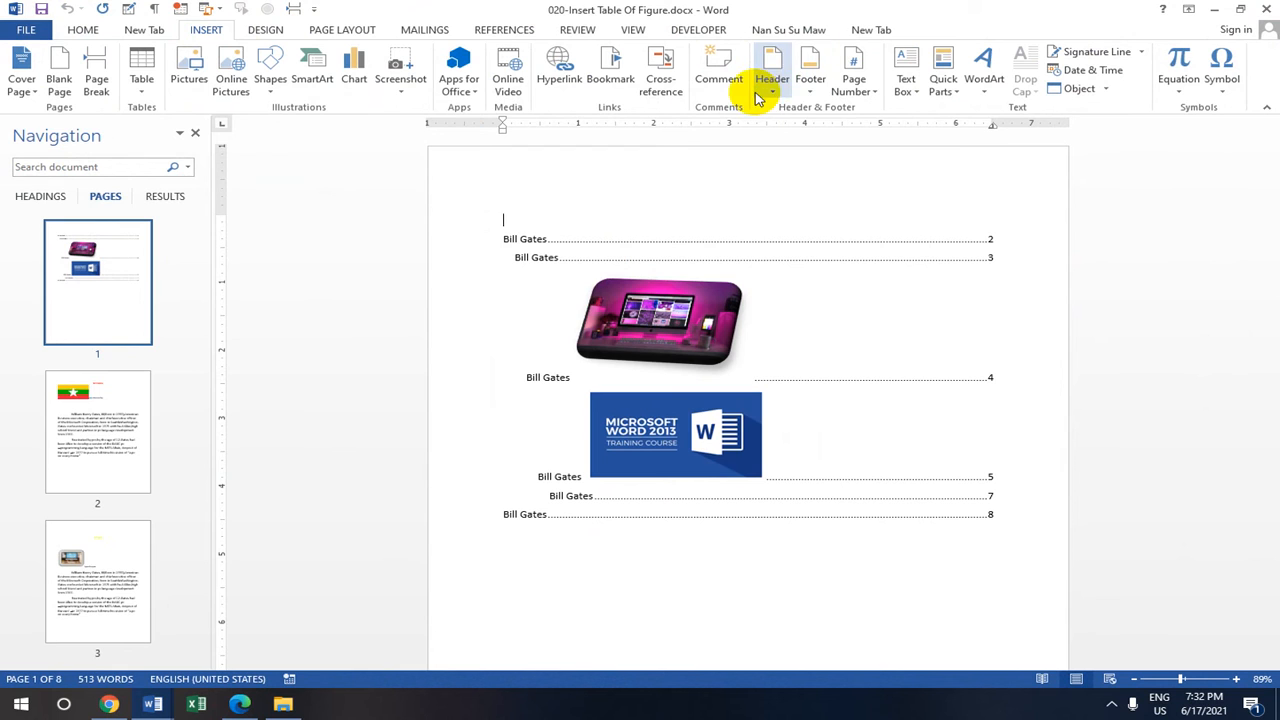
pyautogui.click(772, 92)
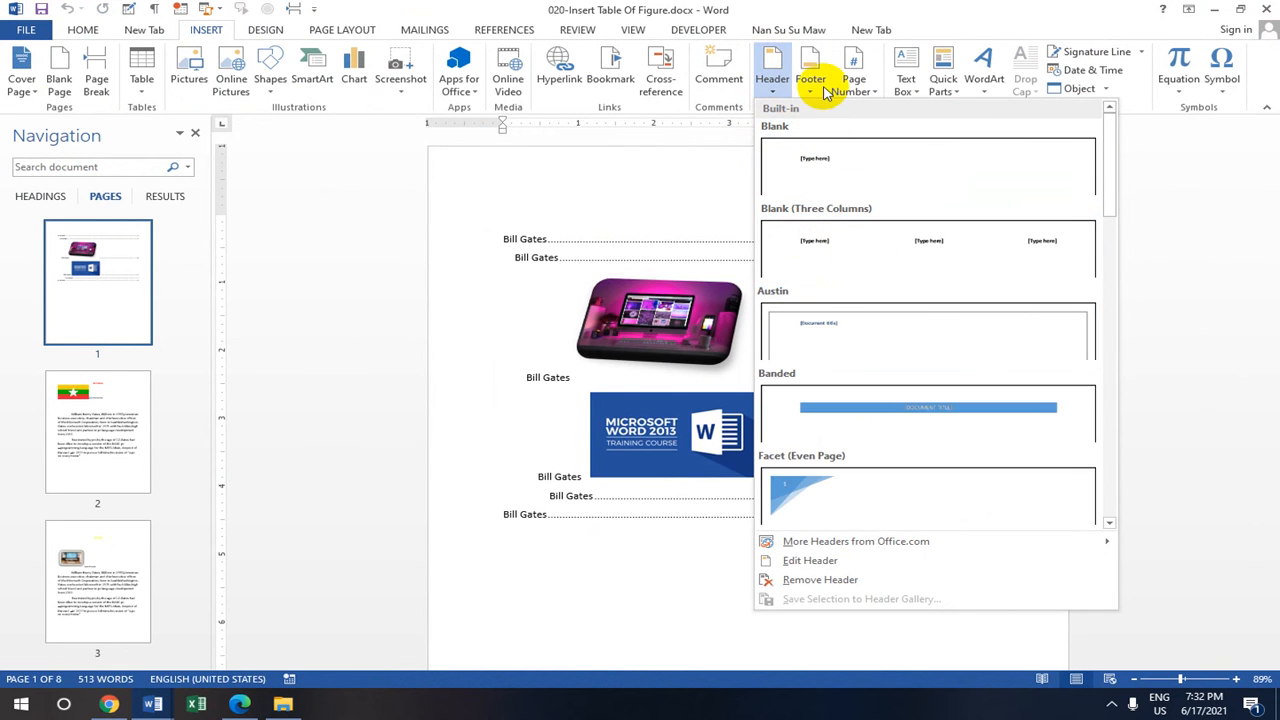
pyautogui.click(651, 177)
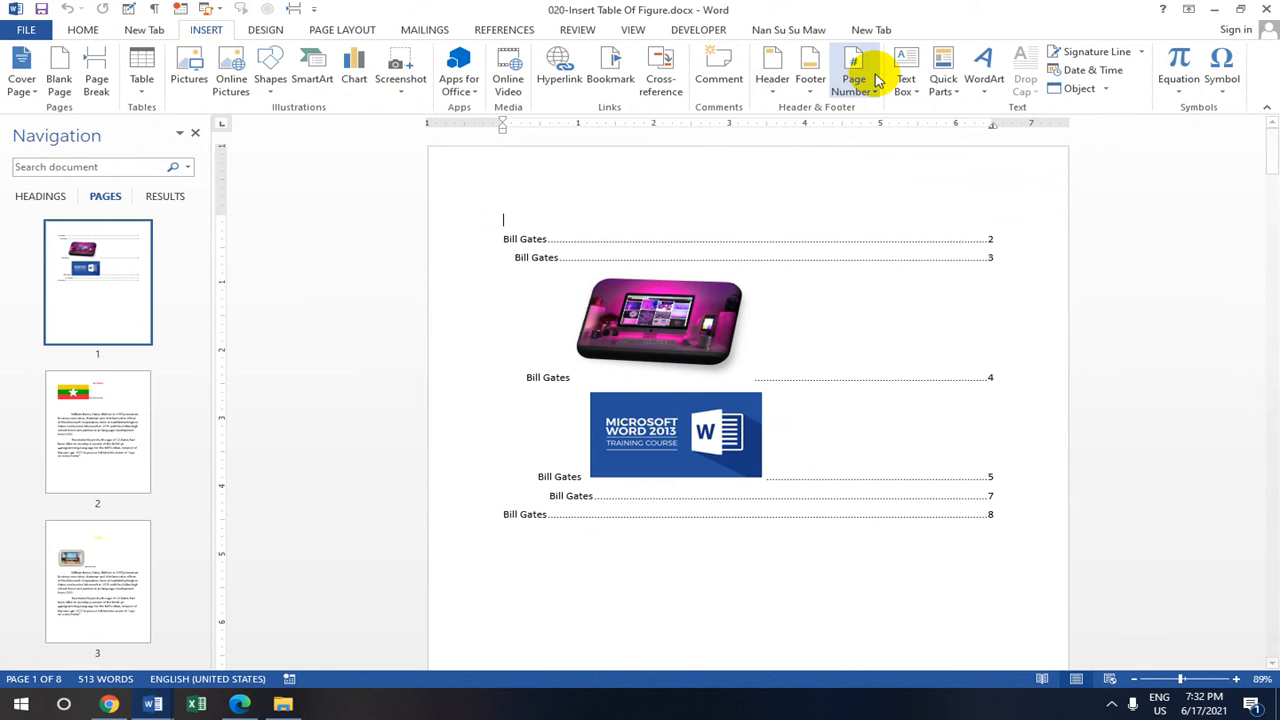
# Insert page numbers at the top of the pages using the Circle design
pyautogui.click(866, 90)
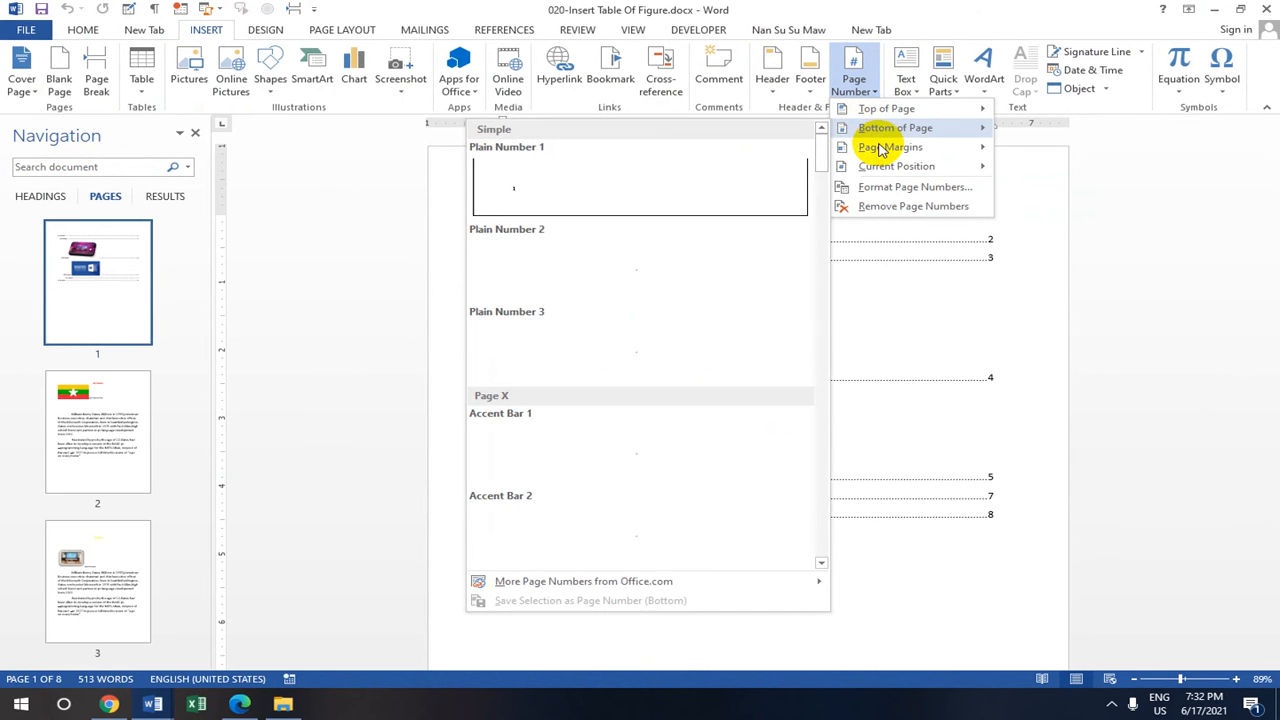
pyautogui.moveTo(872, 113)
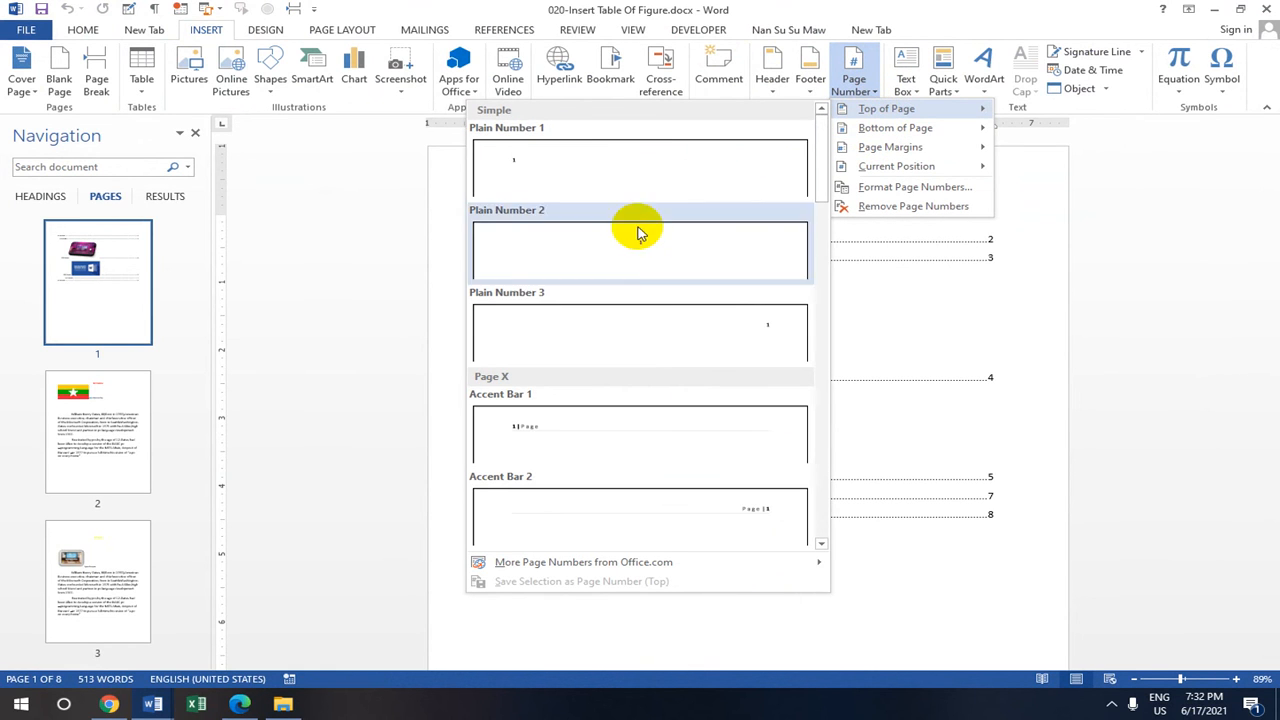
pyautogui.scroll(-10, 640, 374)
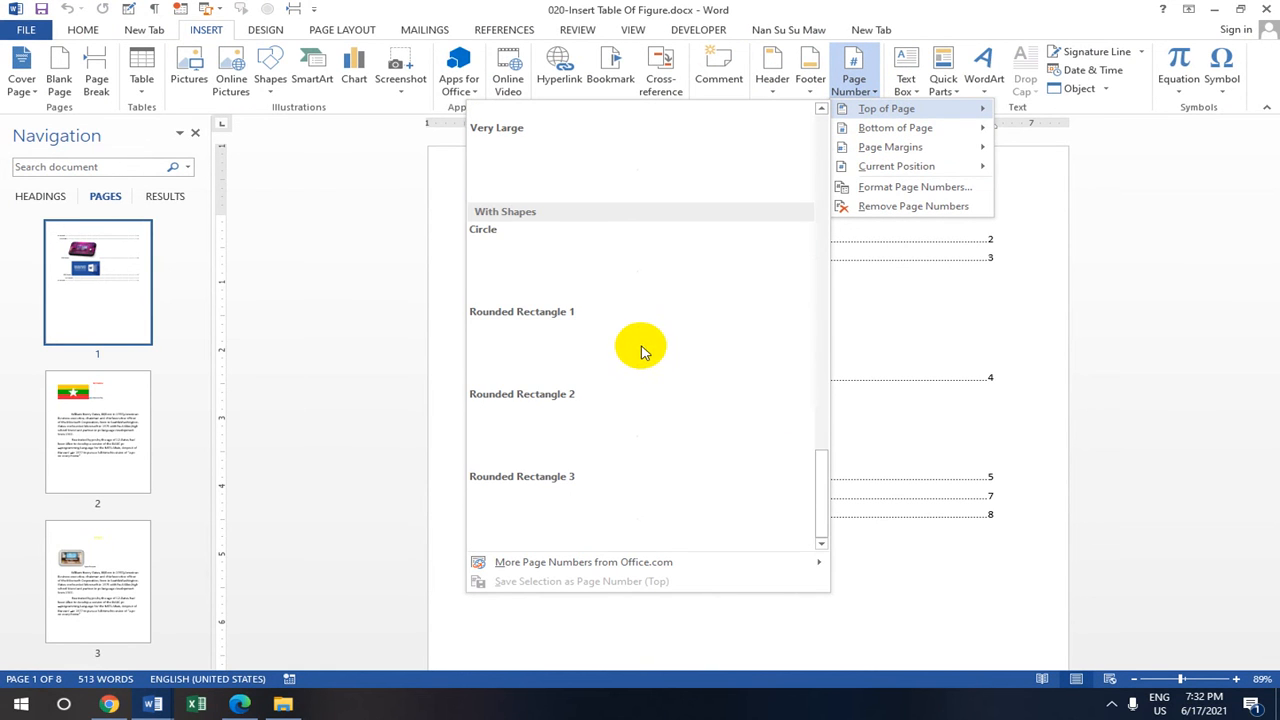
pyautogui.click(641, 255)
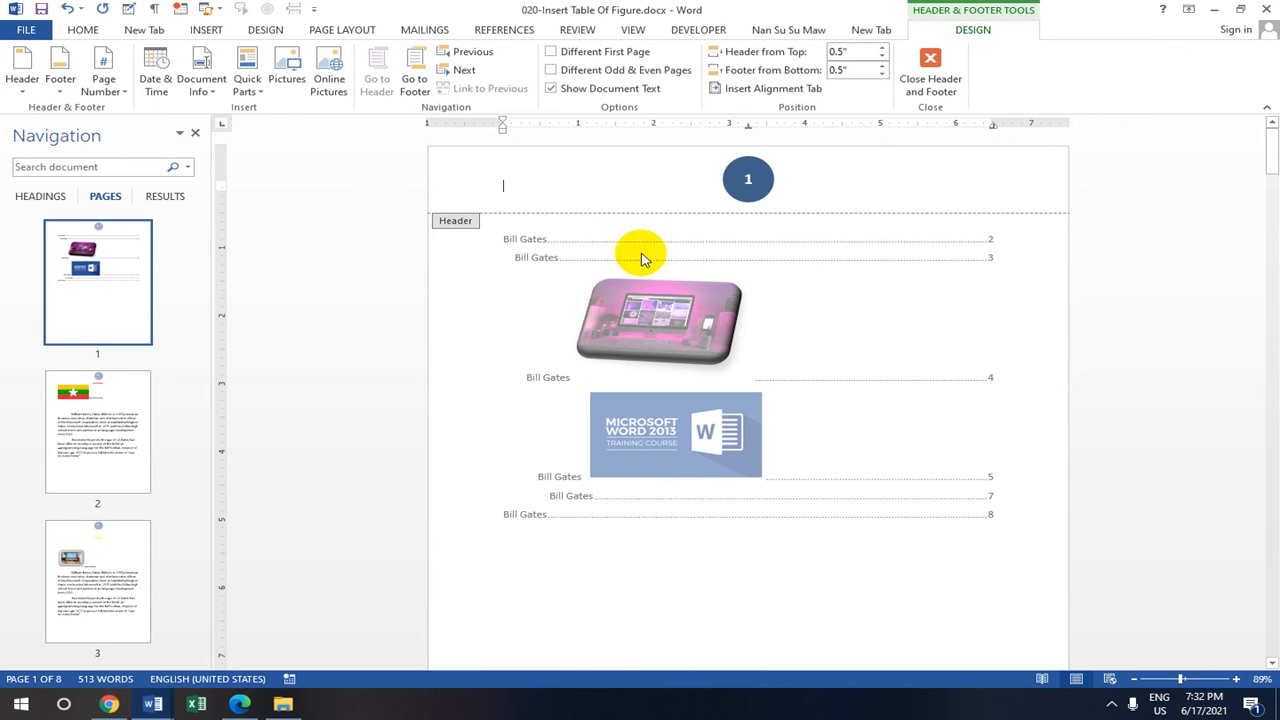
# Look at the context and layout options of the header's circular page number, and close header and footer editing
pyautogui.click(749, 190)
pyautogui.rightClick(748, 182)
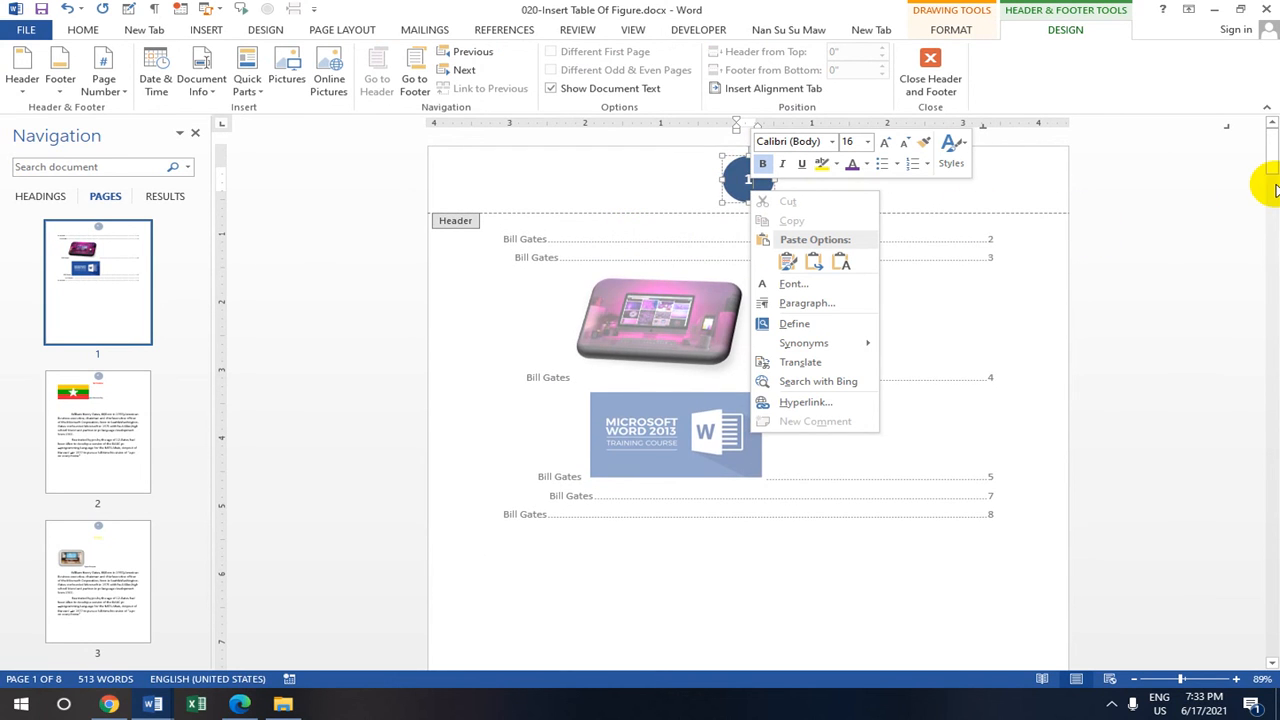
pyautogui.click(1210, 195)
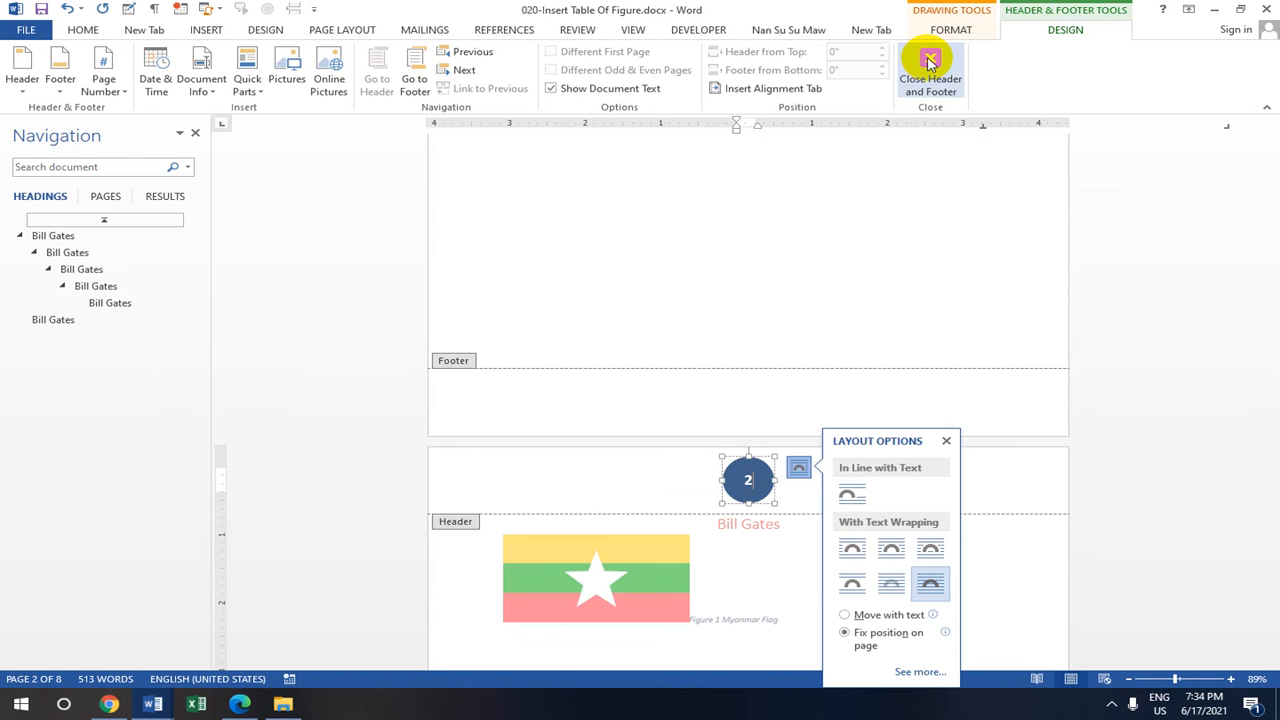
pyautogui.click(929, 62)
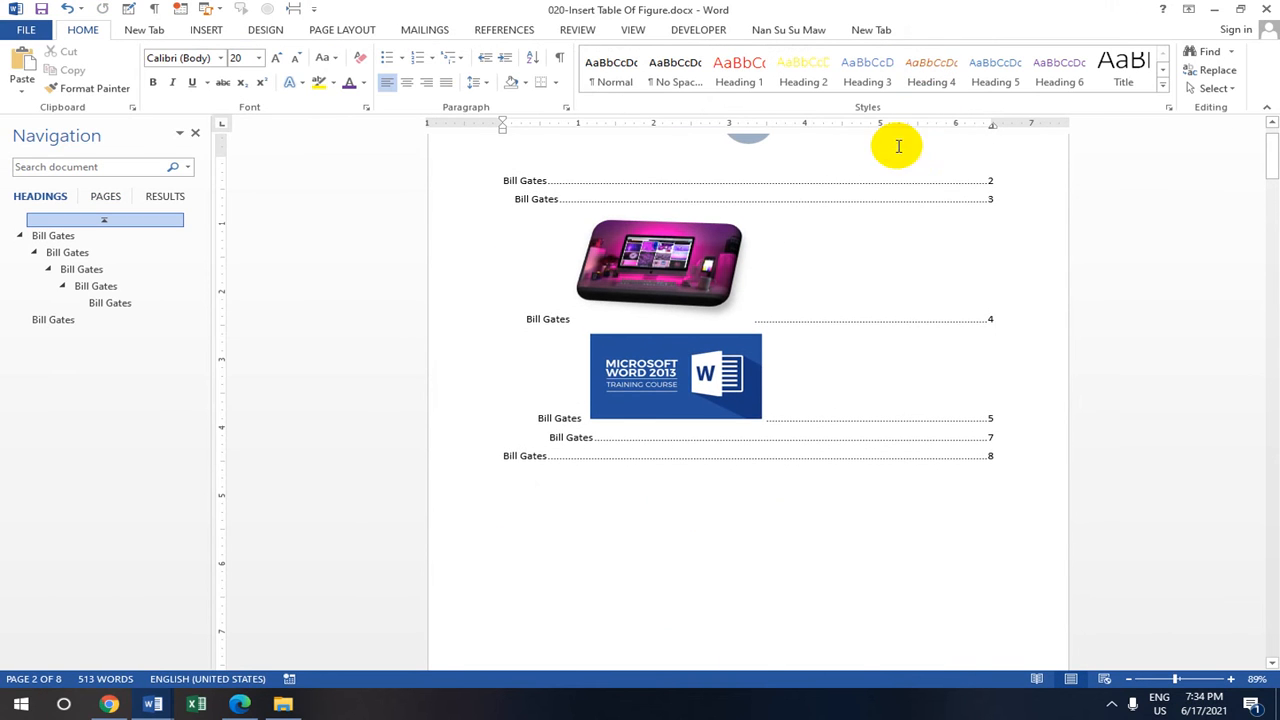
# Reopen the first page's header, add the text MITDC beside the circular page number and check it on the following pages
pyautogui.scroll(1, 777, 255)
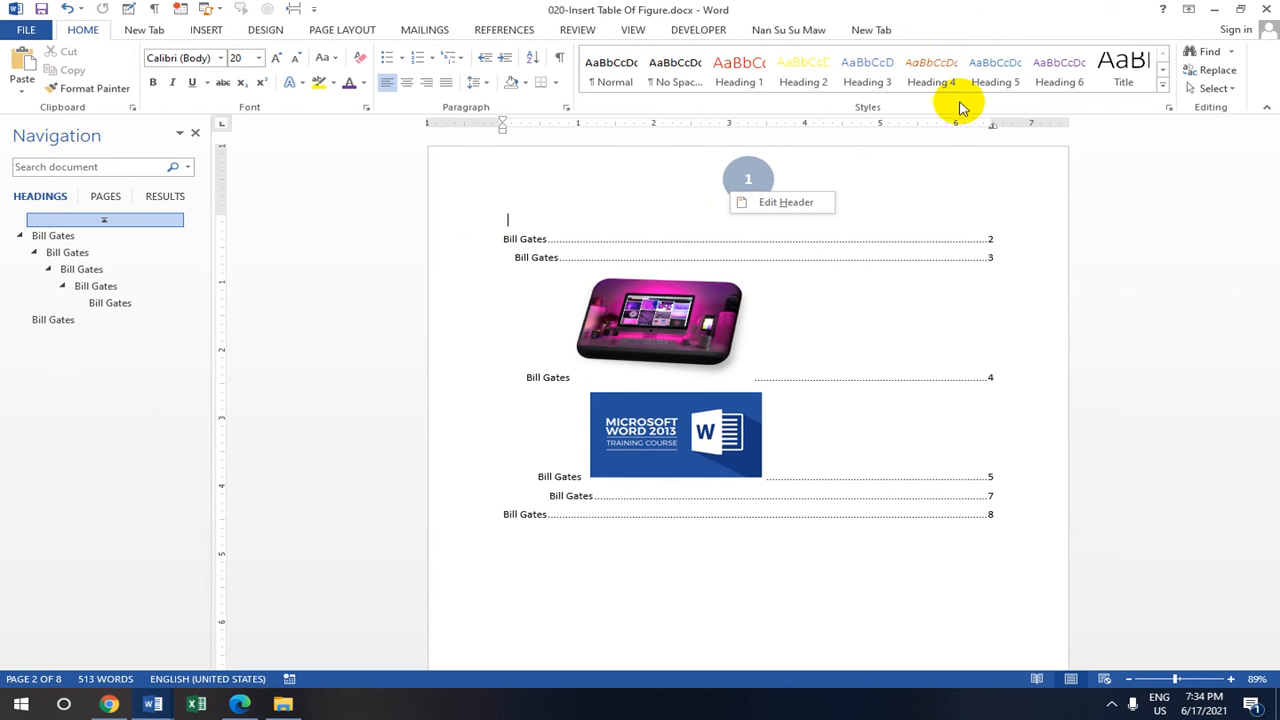
pyautogui.doubleClick(755, 192)
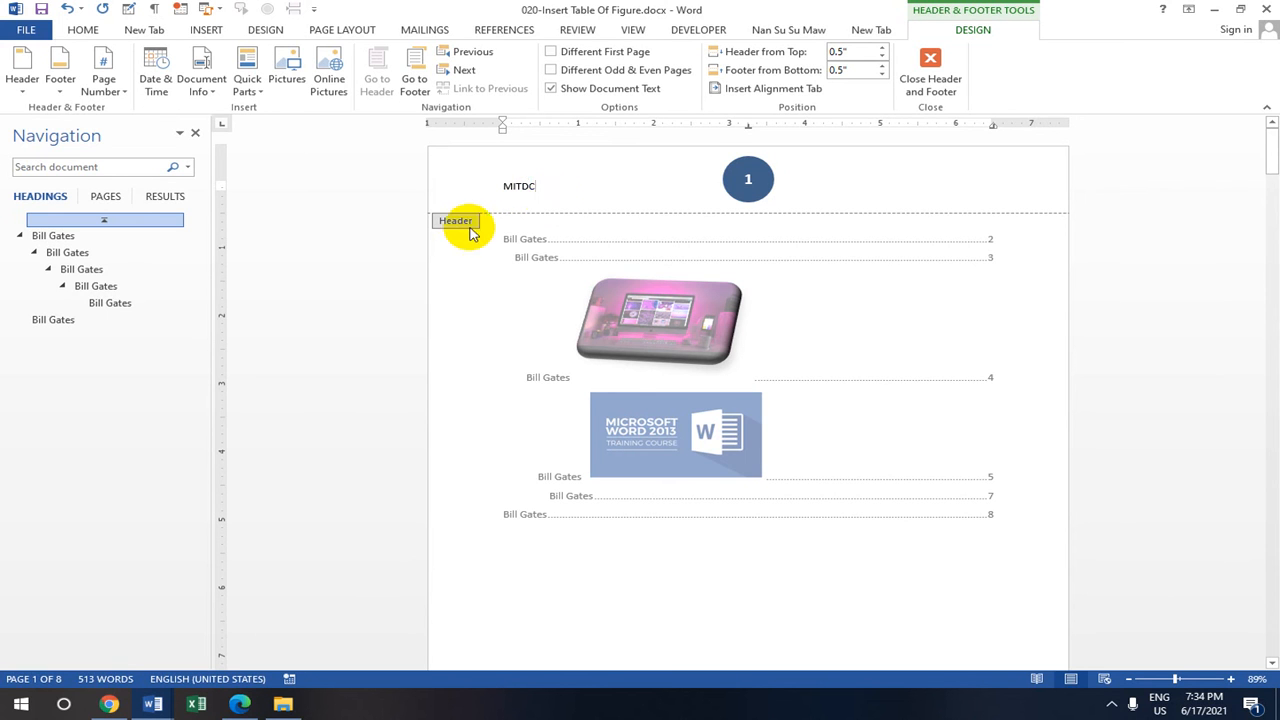
pyautogui.scroll(-5, 657, 225)
pyautogui.scroll(-8, 657, 225)
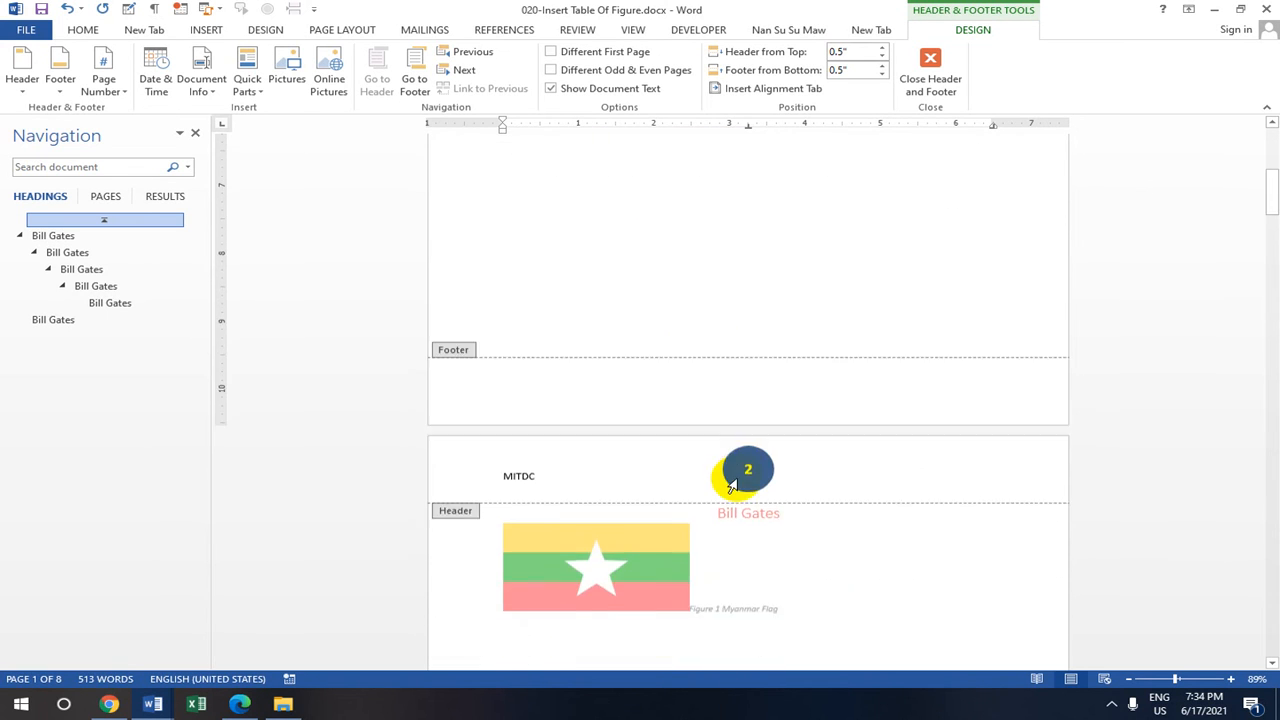
pyautogui.scroll(-10, 737, 330)
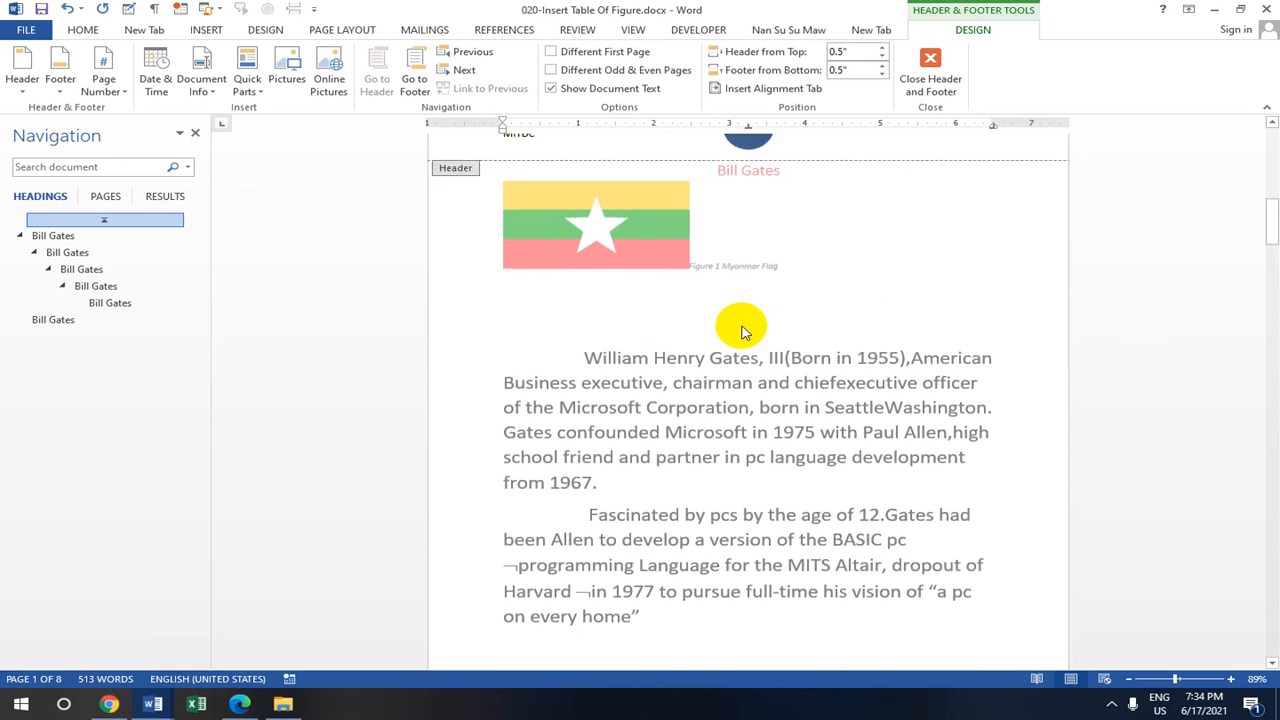
pyautogui.scroll(-3, 737, 330)
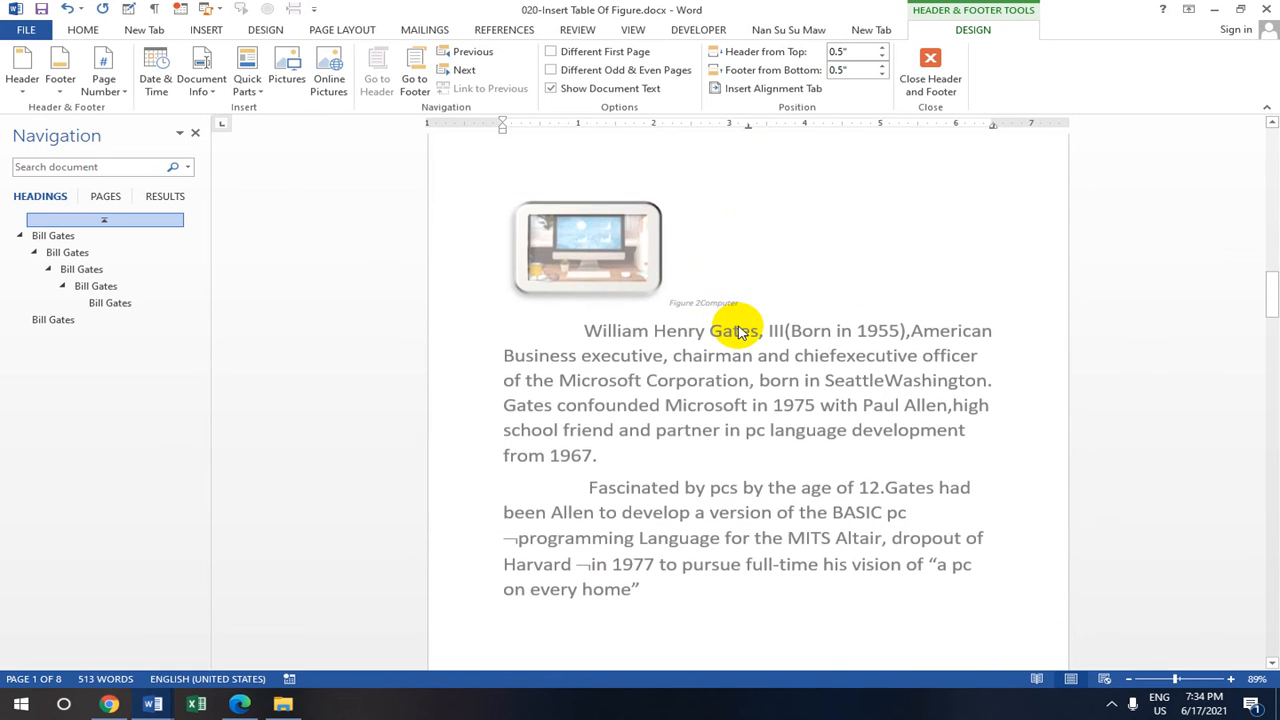
pyautogui.scroll(20, 737, 330)
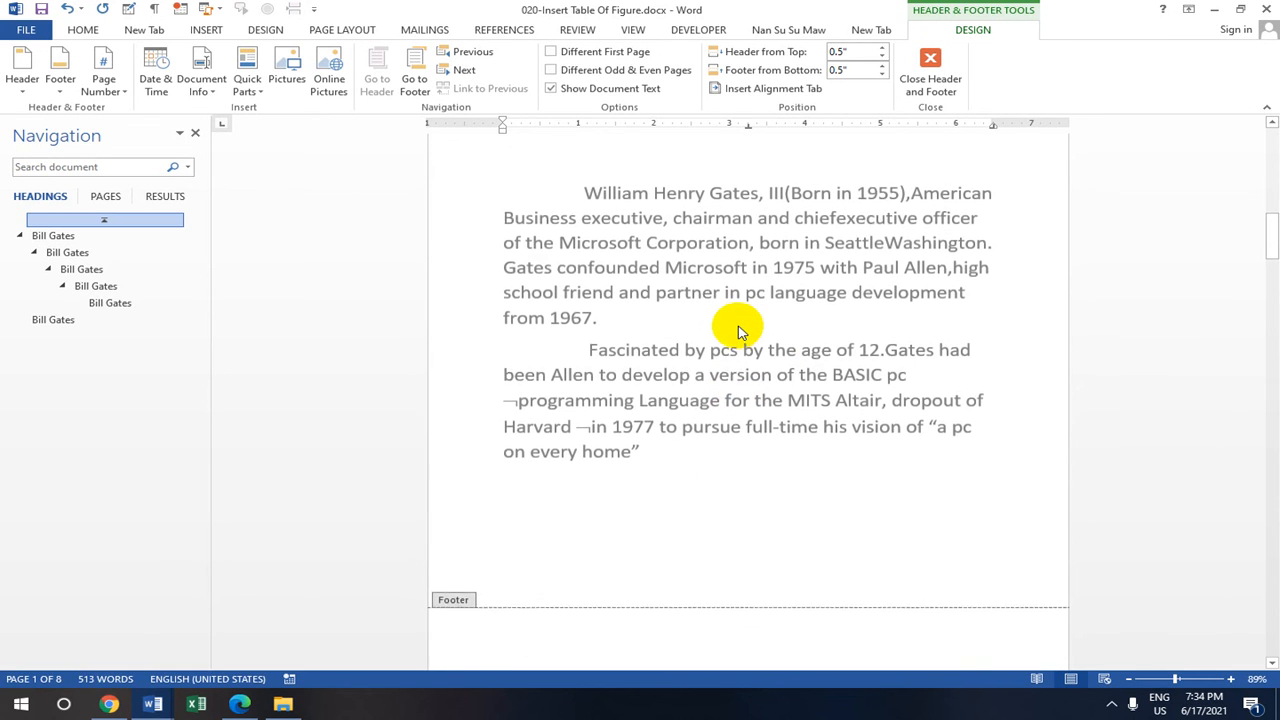
# Open the page number format settings and look through the number formats, keeping 1, 2, 3
pyautogui.click(208, 30)
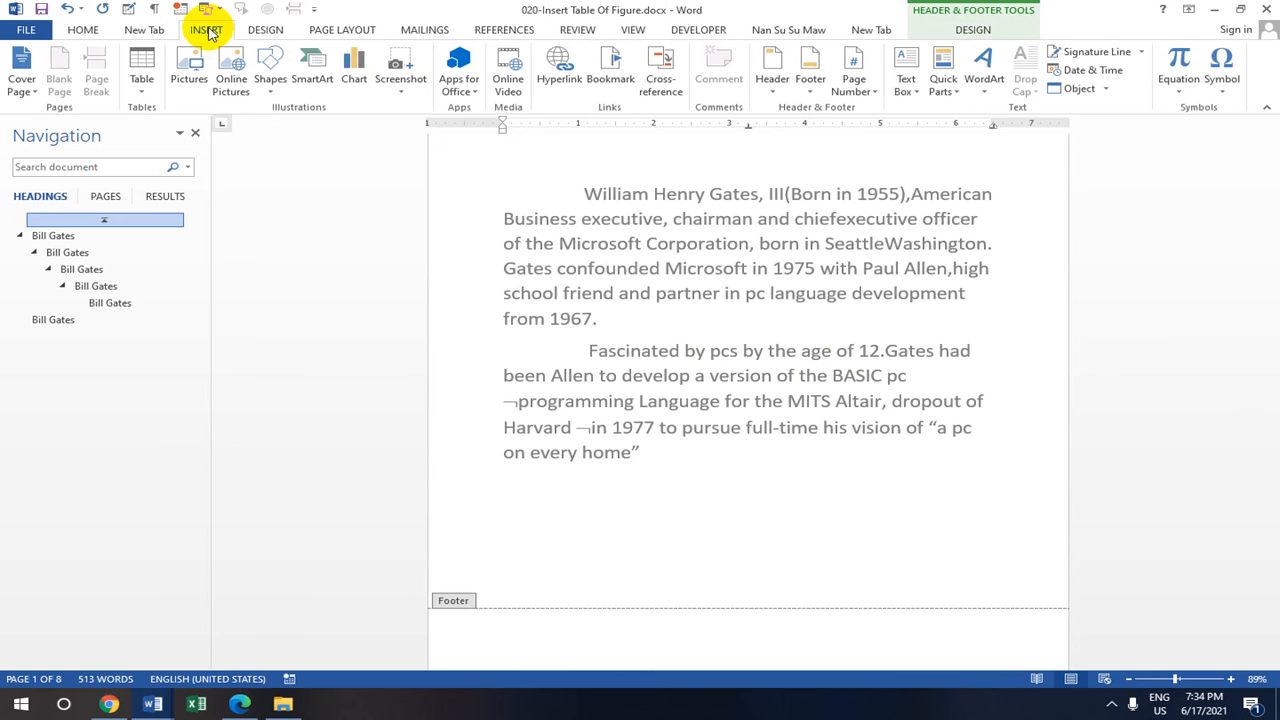
pyautogui.click(855, 86)
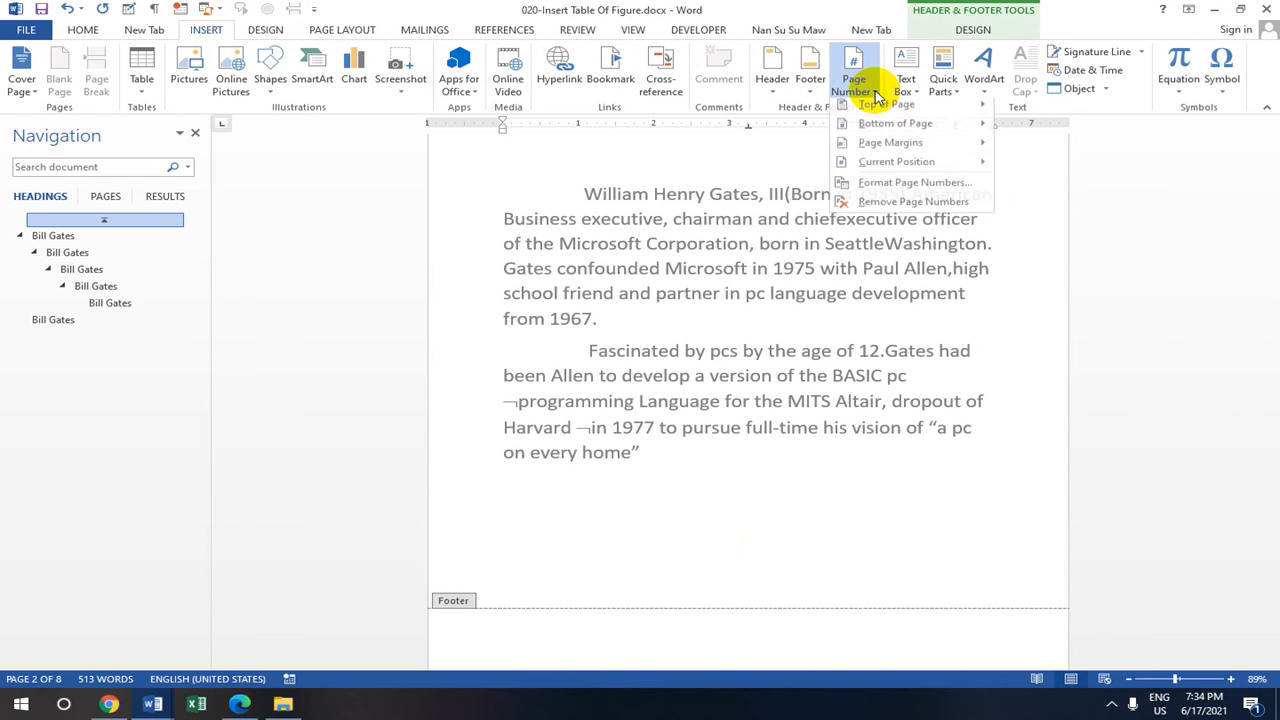
pyautogui.click(903, 188)
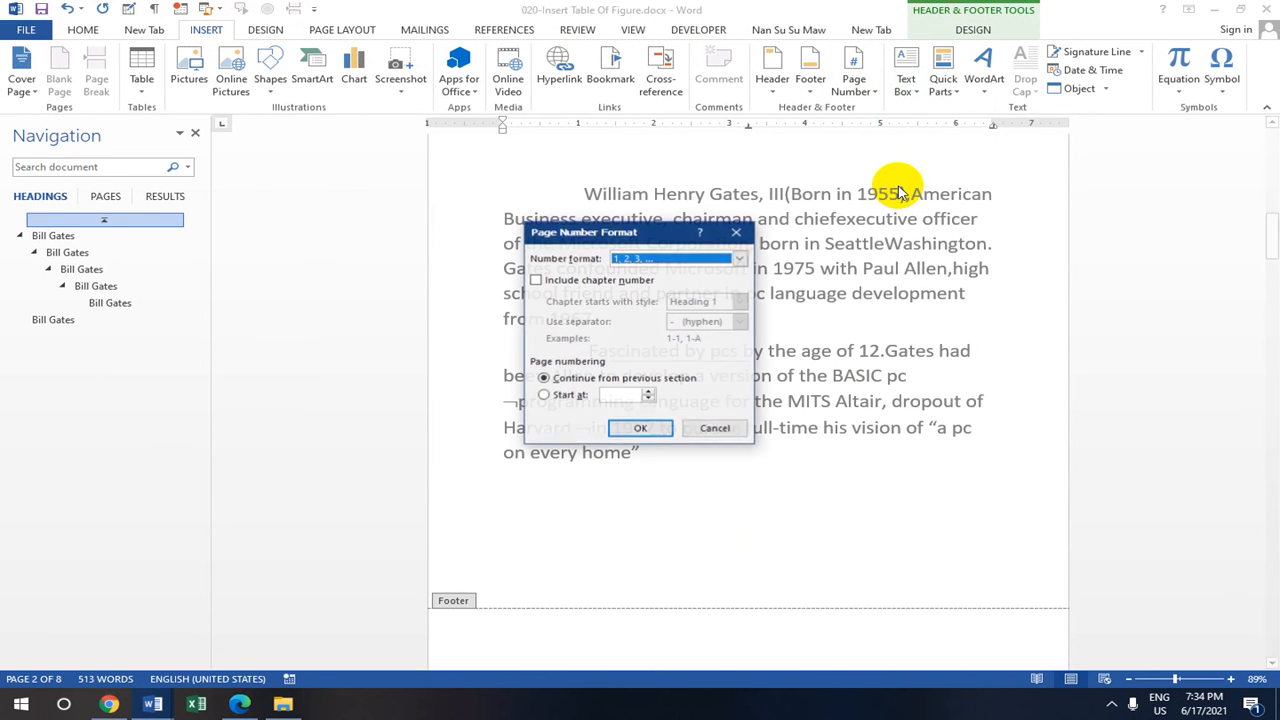
pyautogui.click(652, 261)
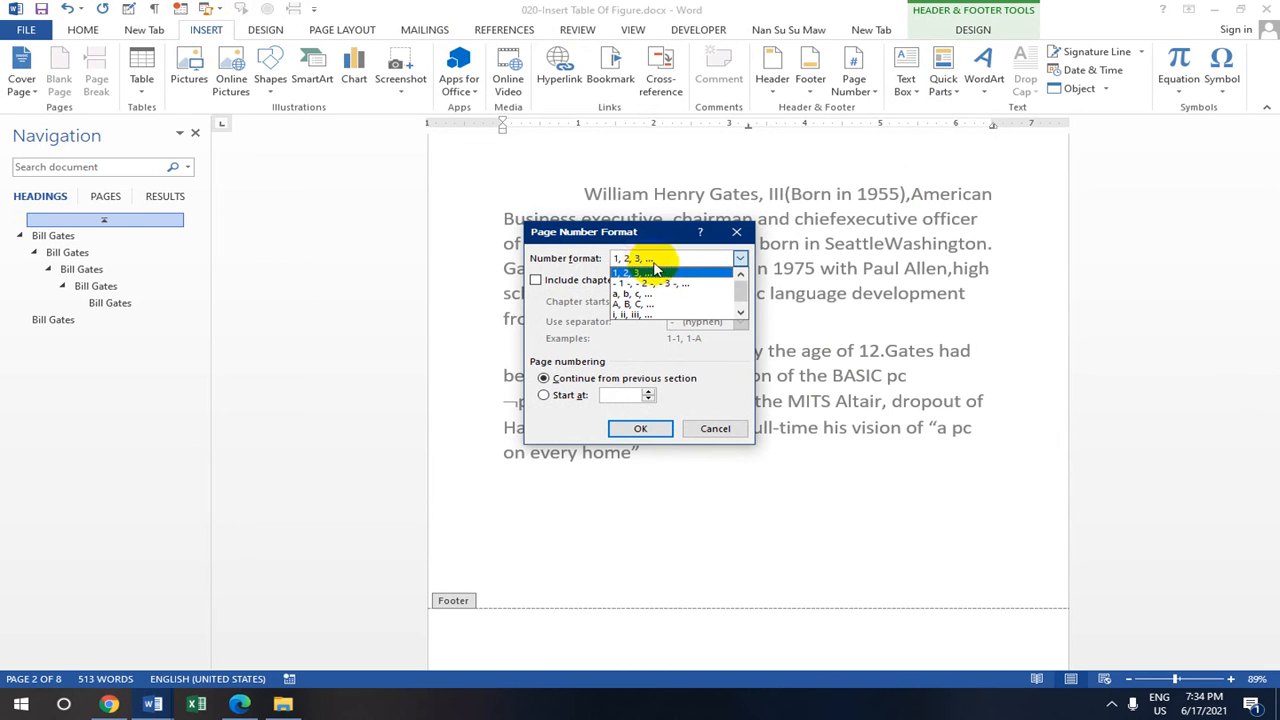
pyautogui.click(707, 262)
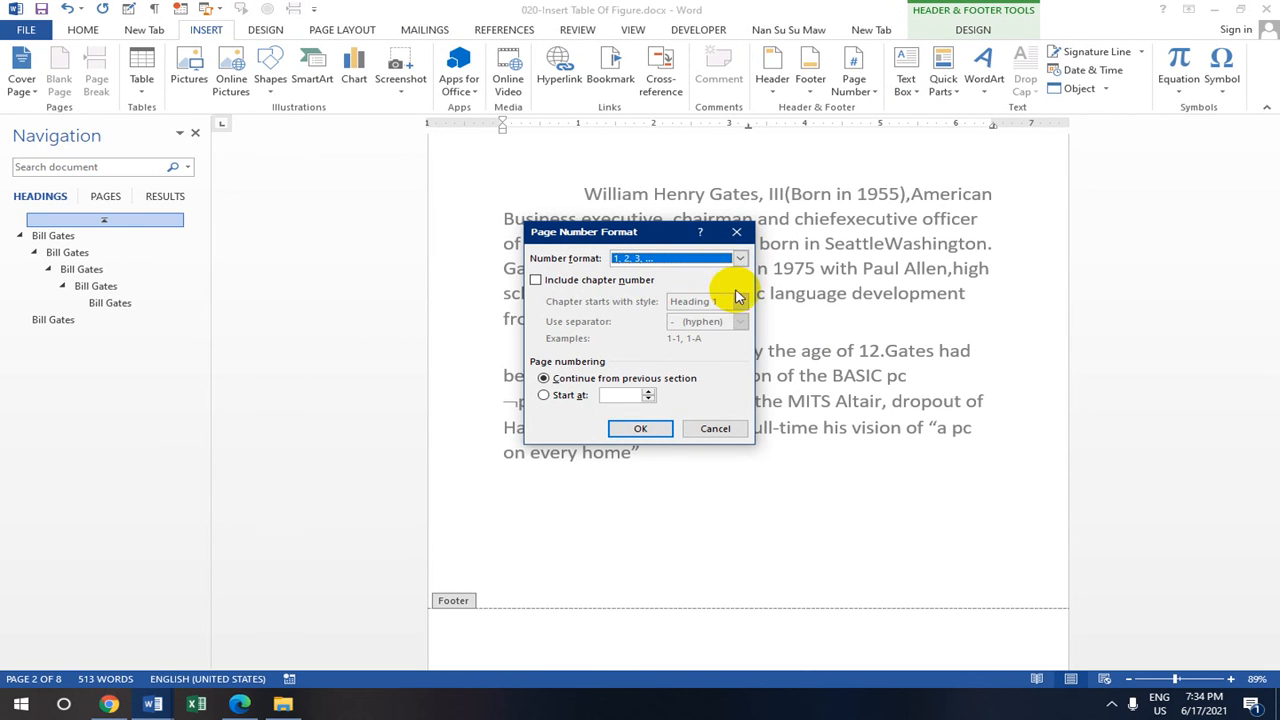
# Try to include the chapter number in the page numbers, with chapters starting at Heading 1 and the 1, 2, 3 number format
pyautogui.click(537, 282)
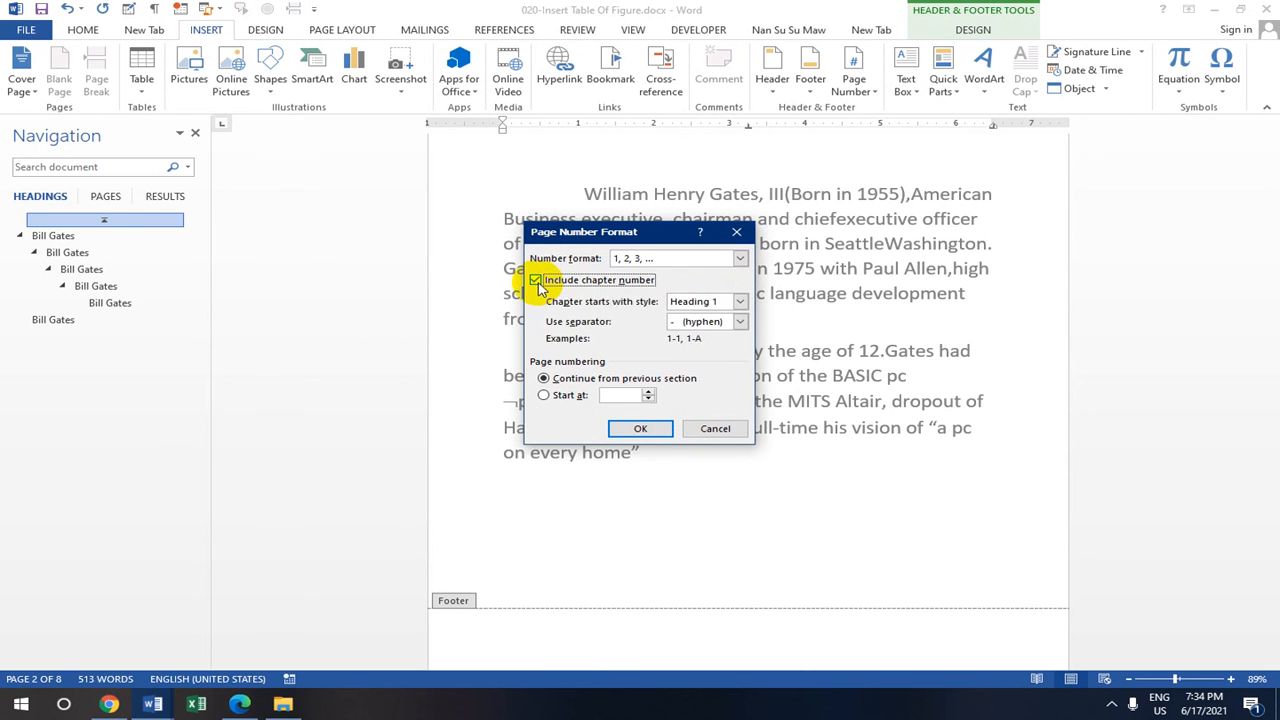
pyautogui.click(740, 303)
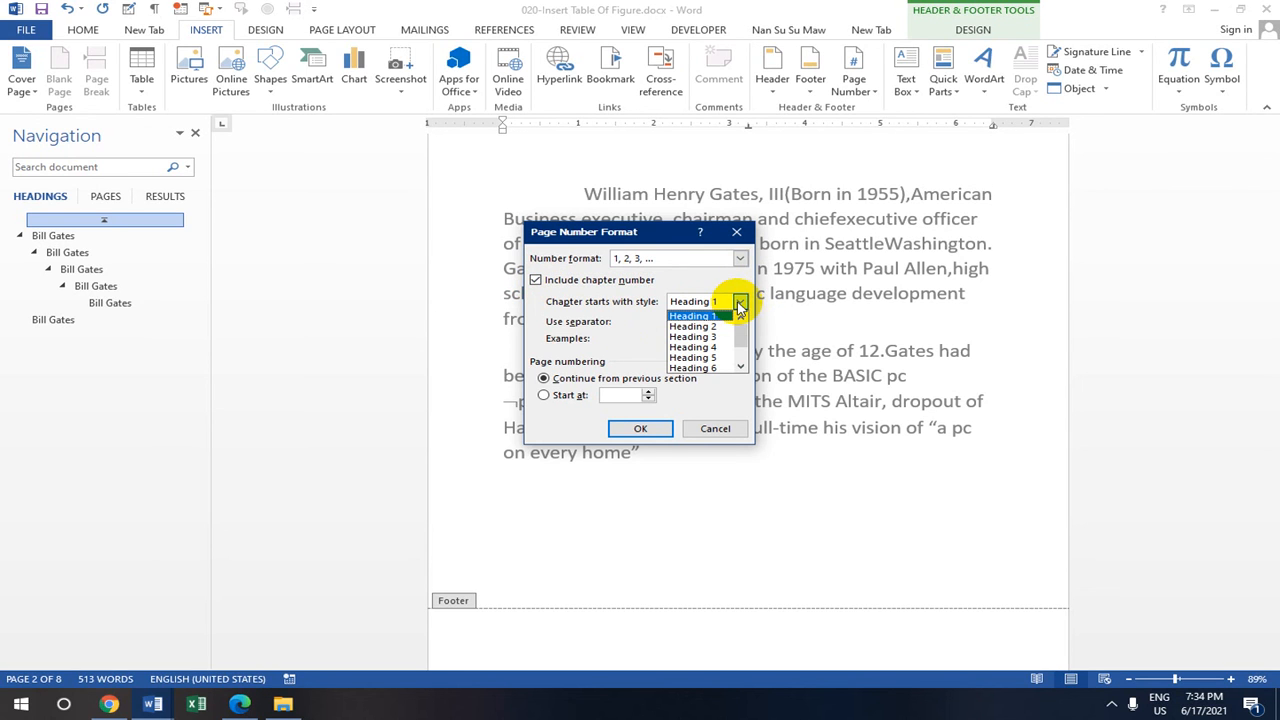
pyautogui.click(720, 316)
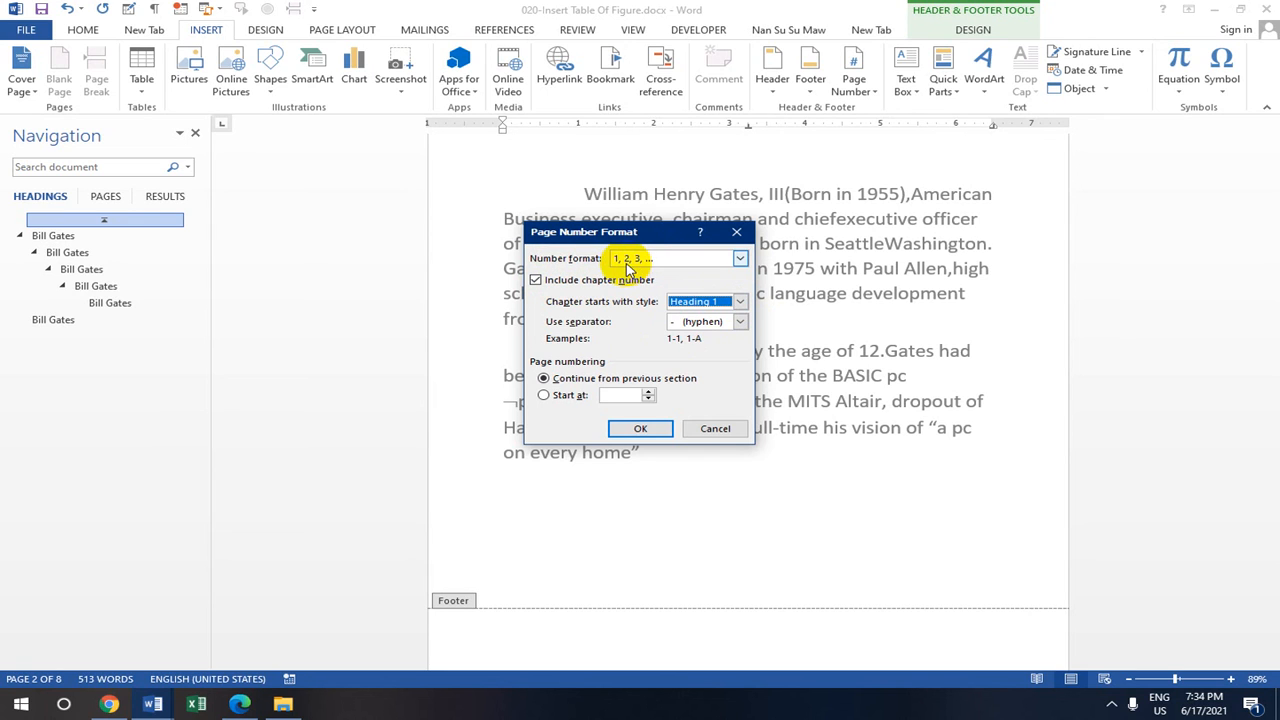
pyautogui.click(740, 259)
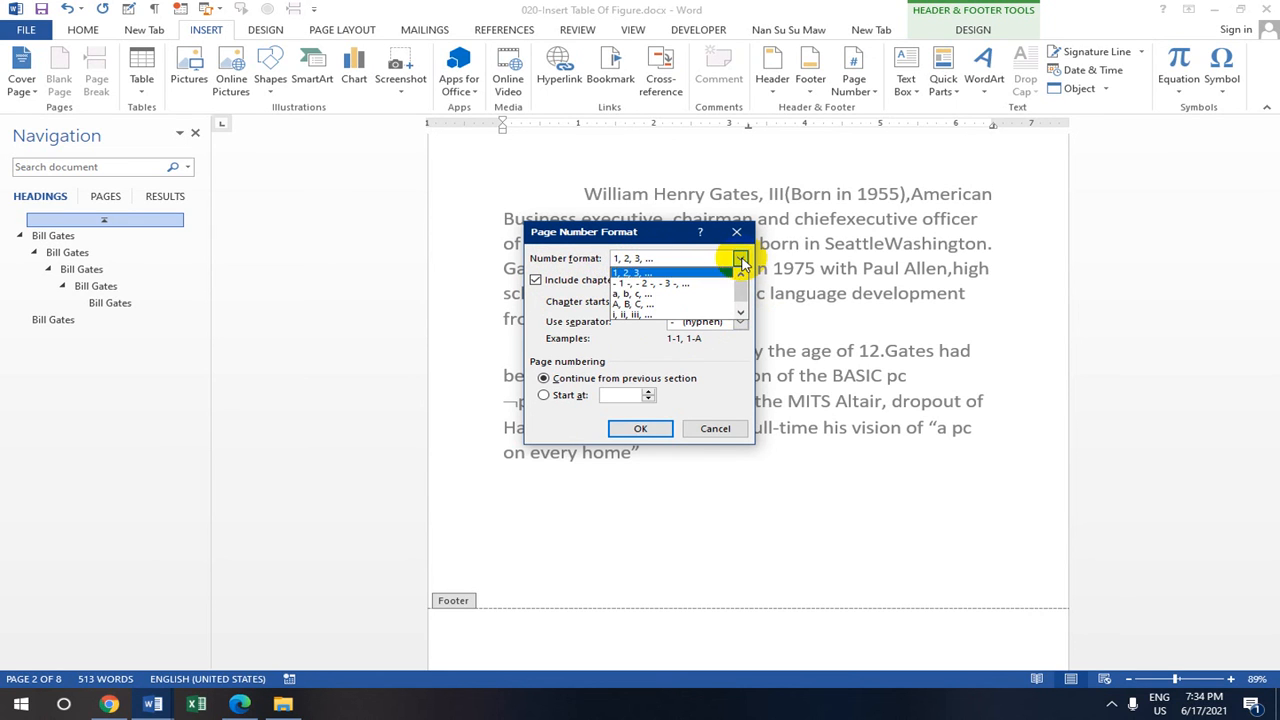
pyautogui.scroll(1, 698, 290)
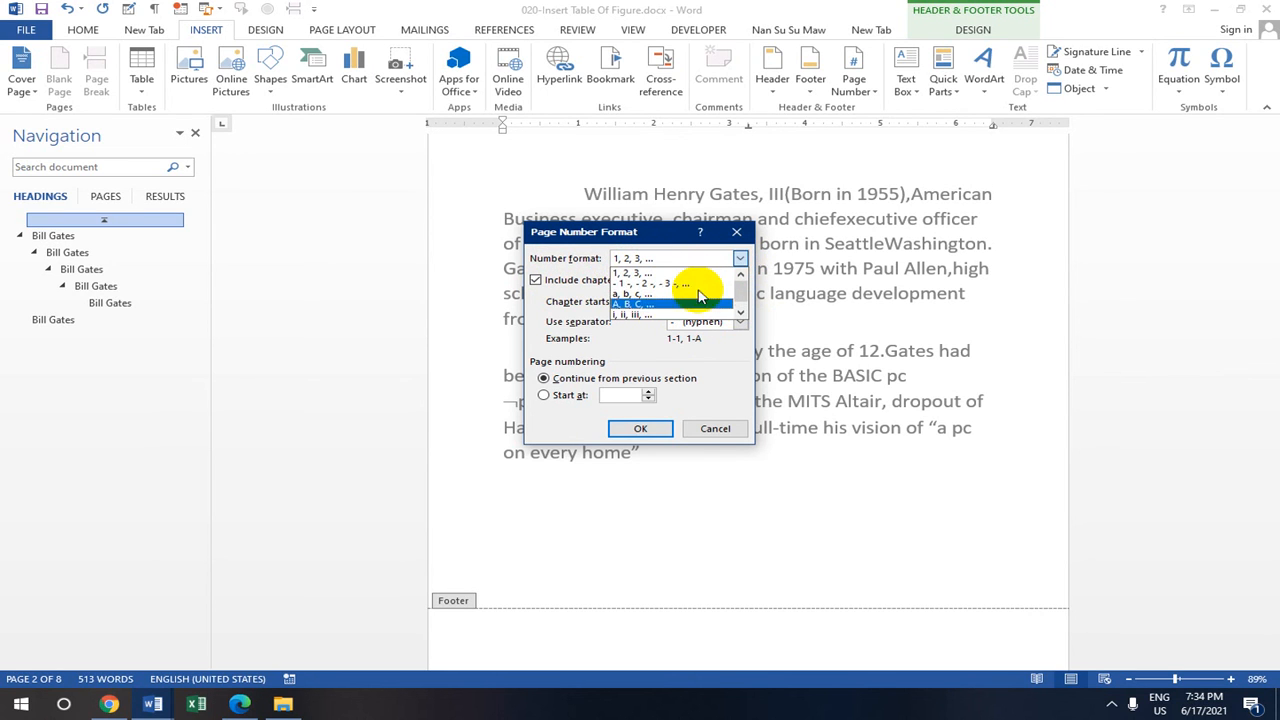
pyautogui.click(686, 274)
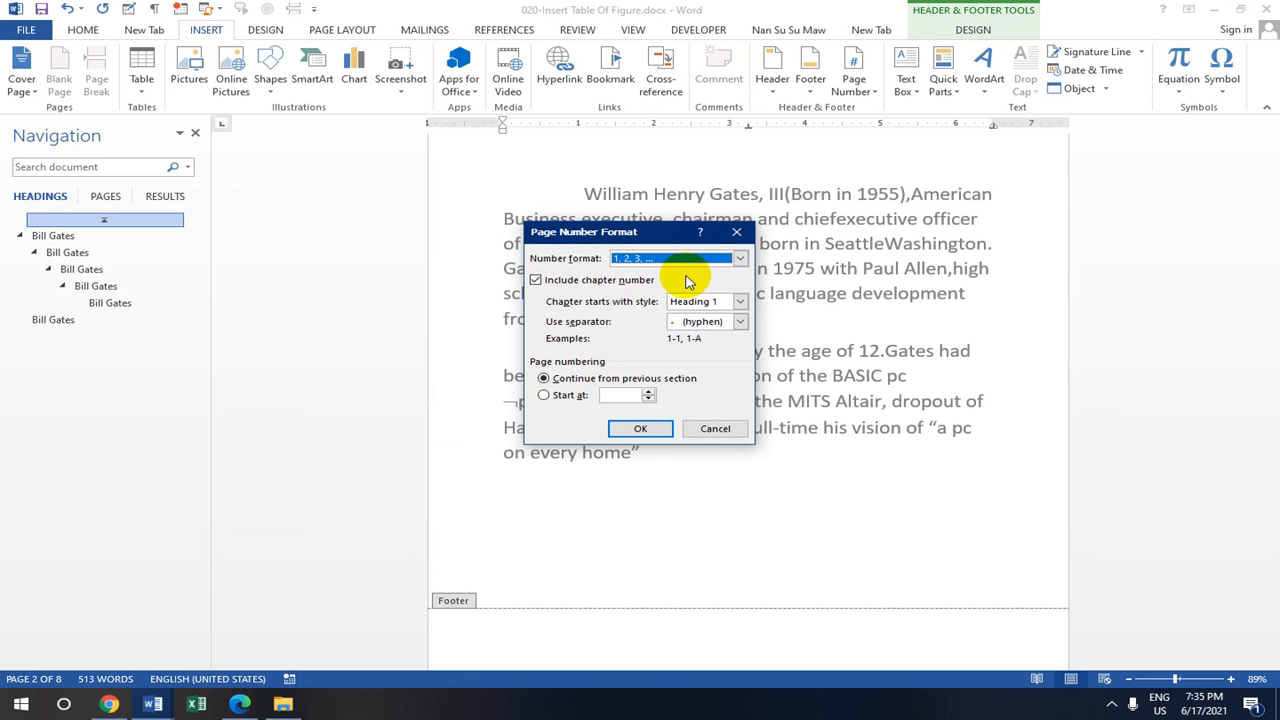
pyautogui.click(640, 430)
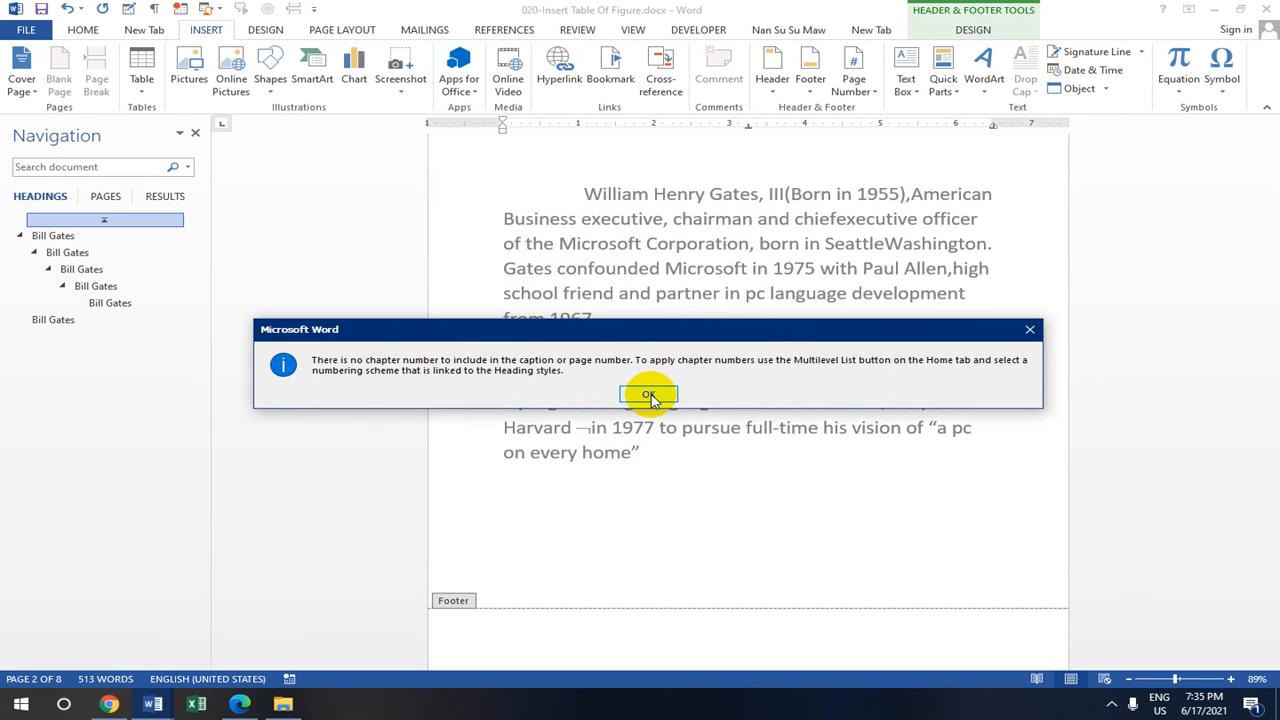
pyautogui.click(648, 395)
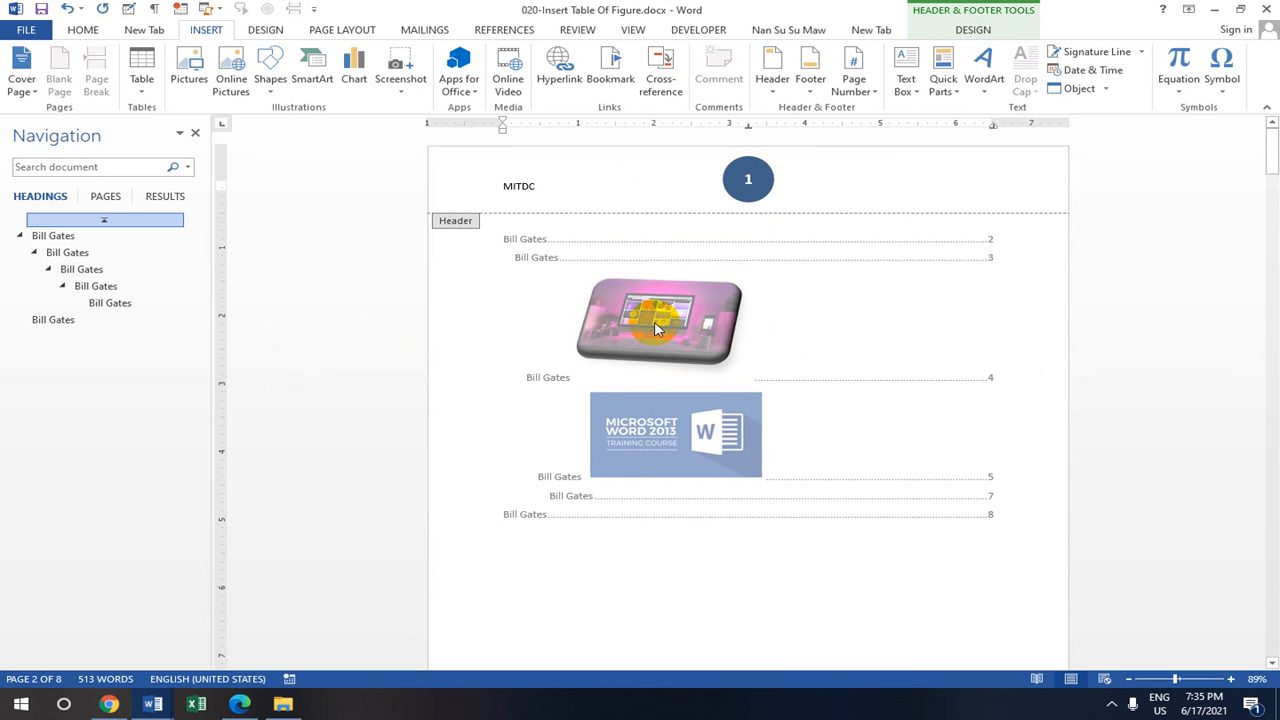
# Examine the page numbers in the headers of the first three pages and the available page number commands
pyautogui.scroll(-3, 750, 210)
pyautogui.scroll(-10, 752, 216)
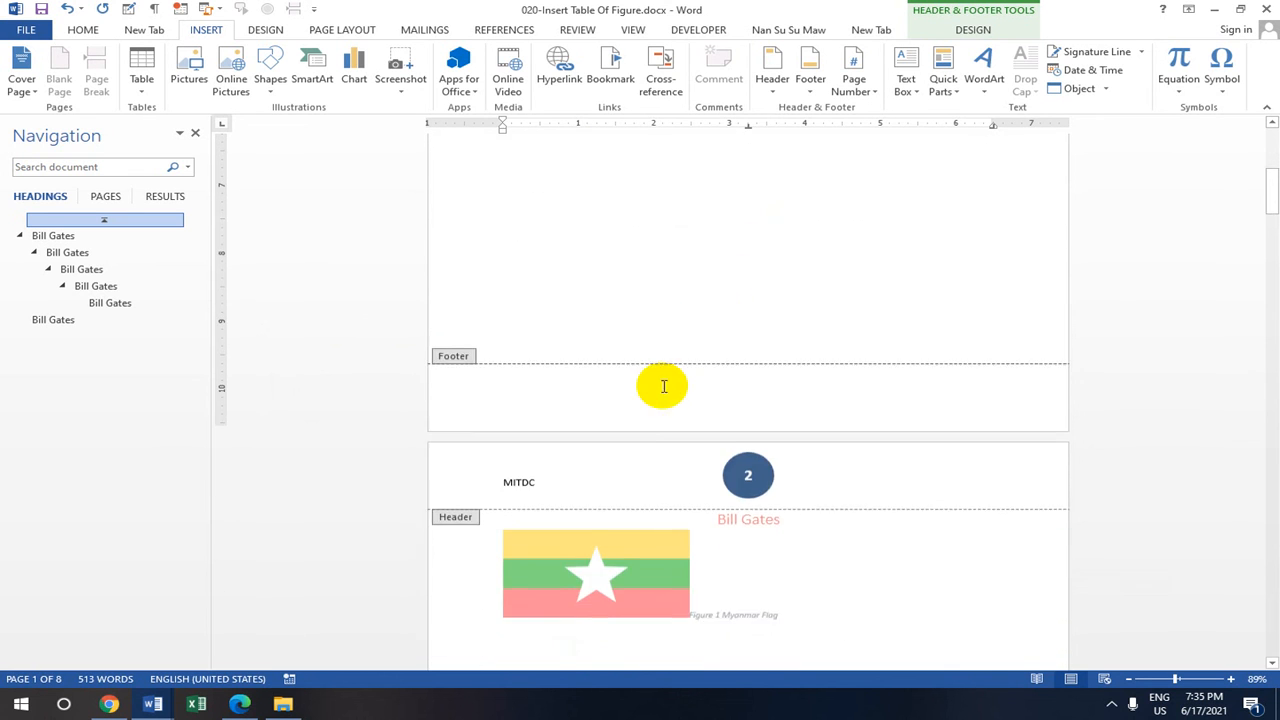
pyautogui.scroll(-11, 636, 433)
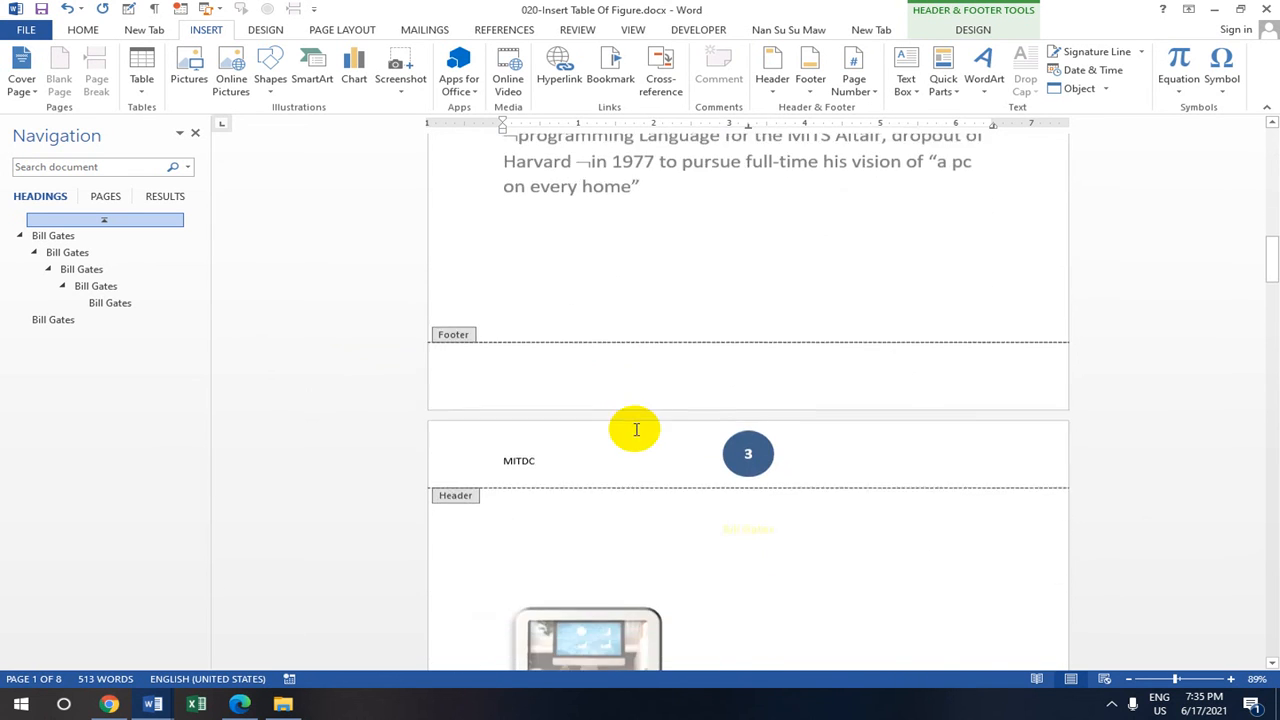
pyautogui.scroll(8, 642, 407)
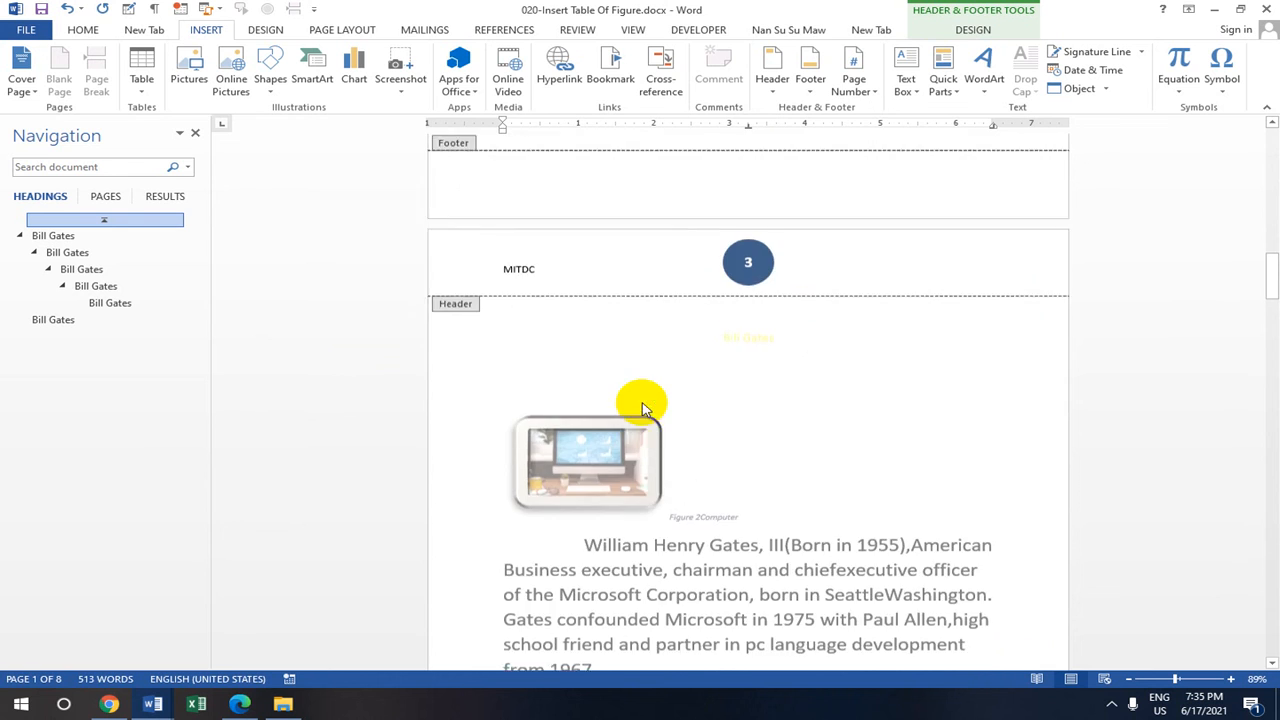
pyautogui.click(872, 90)
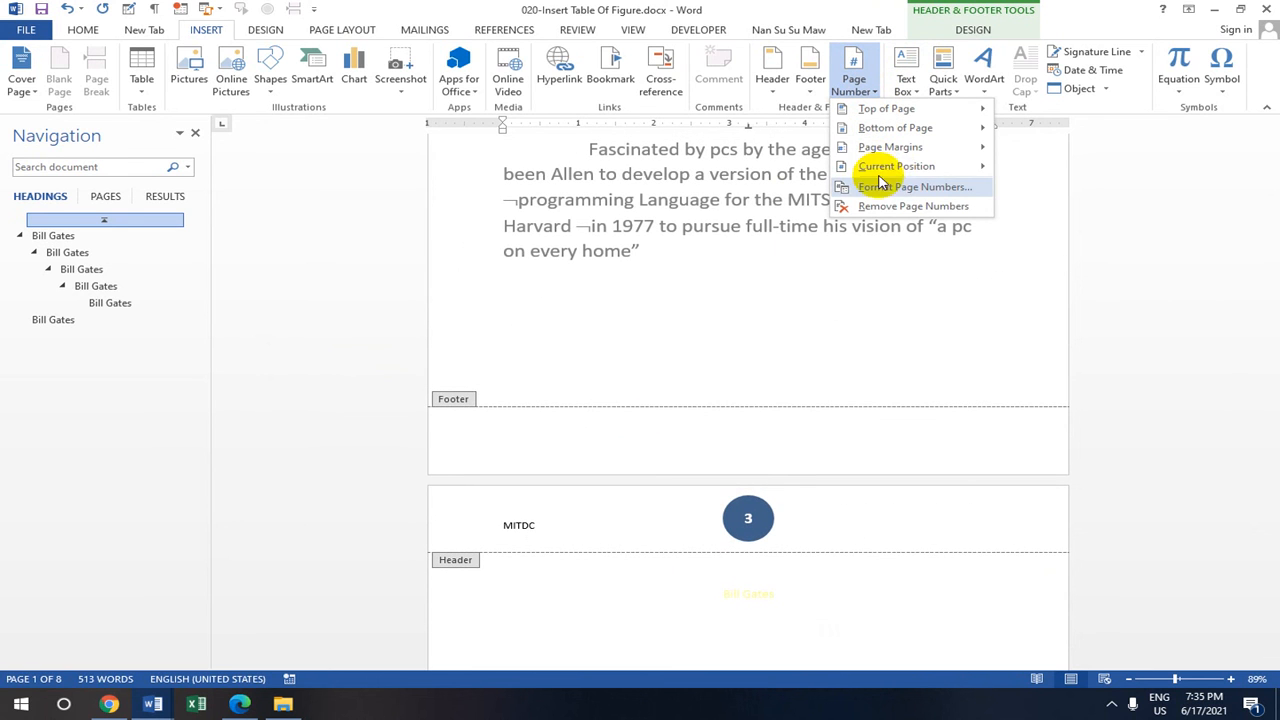
pyautogui.scroll(-3, 623, 251)
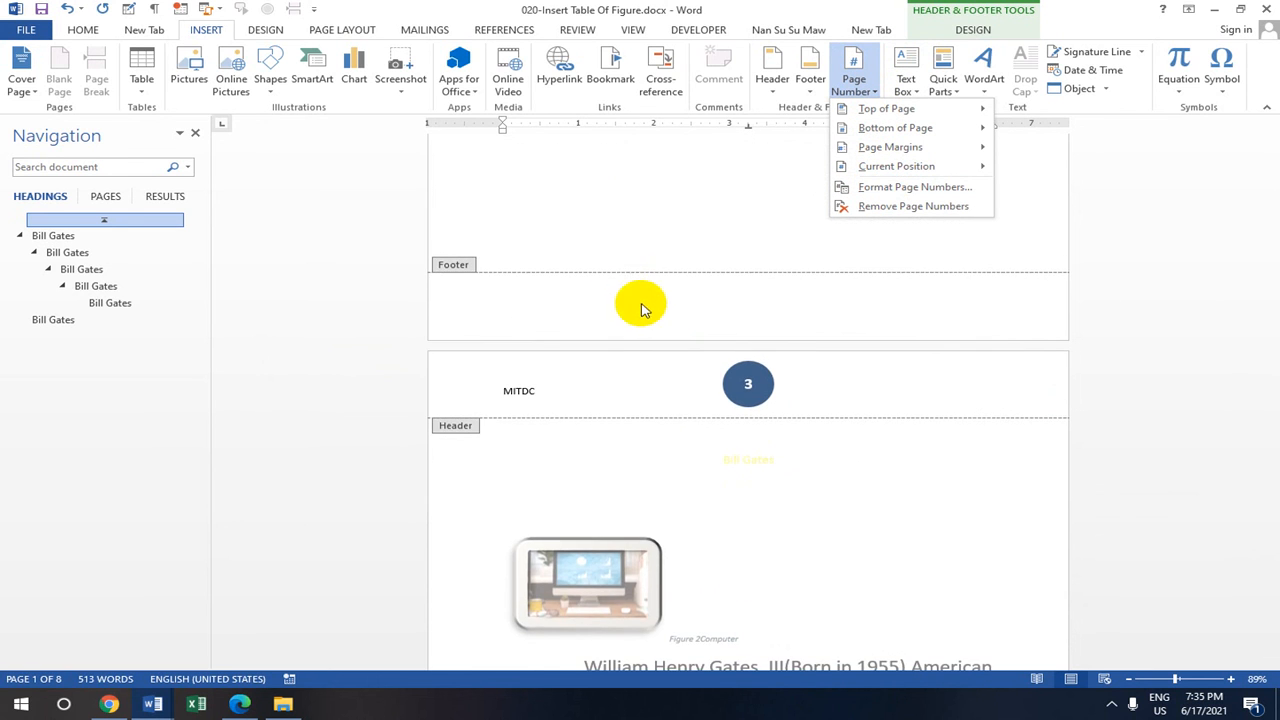
pyautogui.scroll(3, 658, 307)
pyautogui.scroll(3, 655, 290)
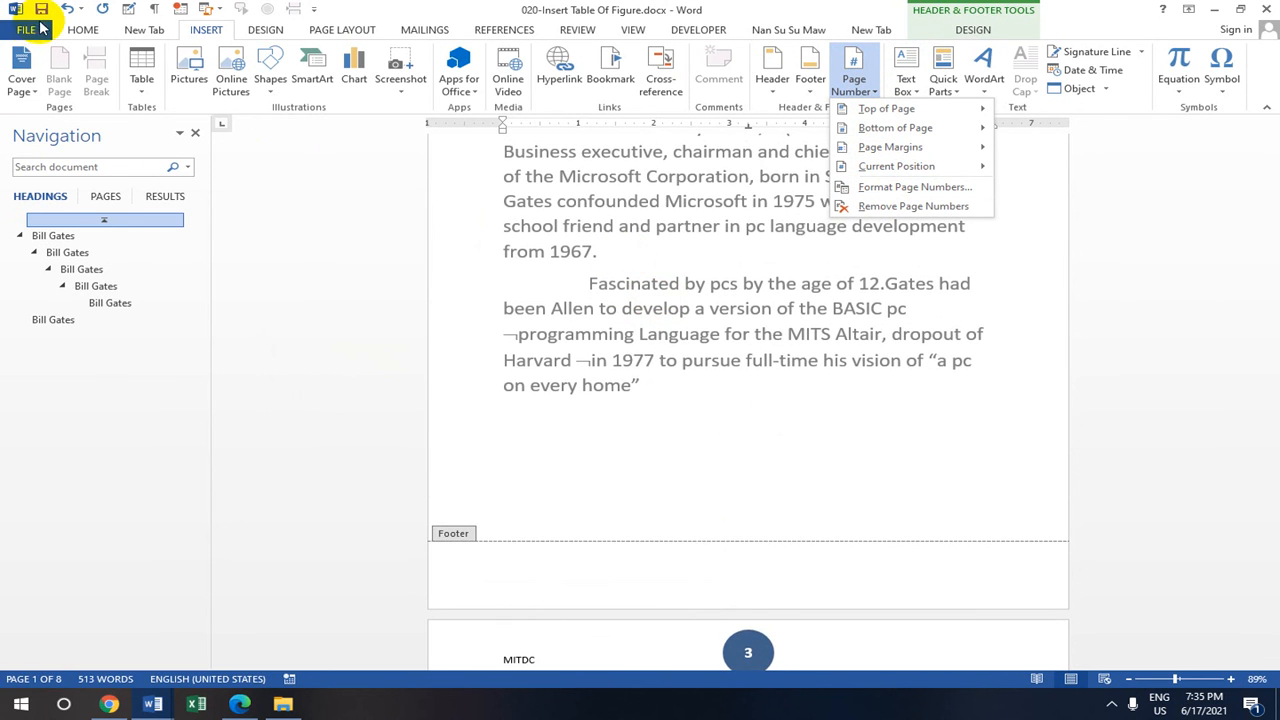
# Save a copy of the document in the lesson folder under the file name 026
pyautogui.click(42, 28)
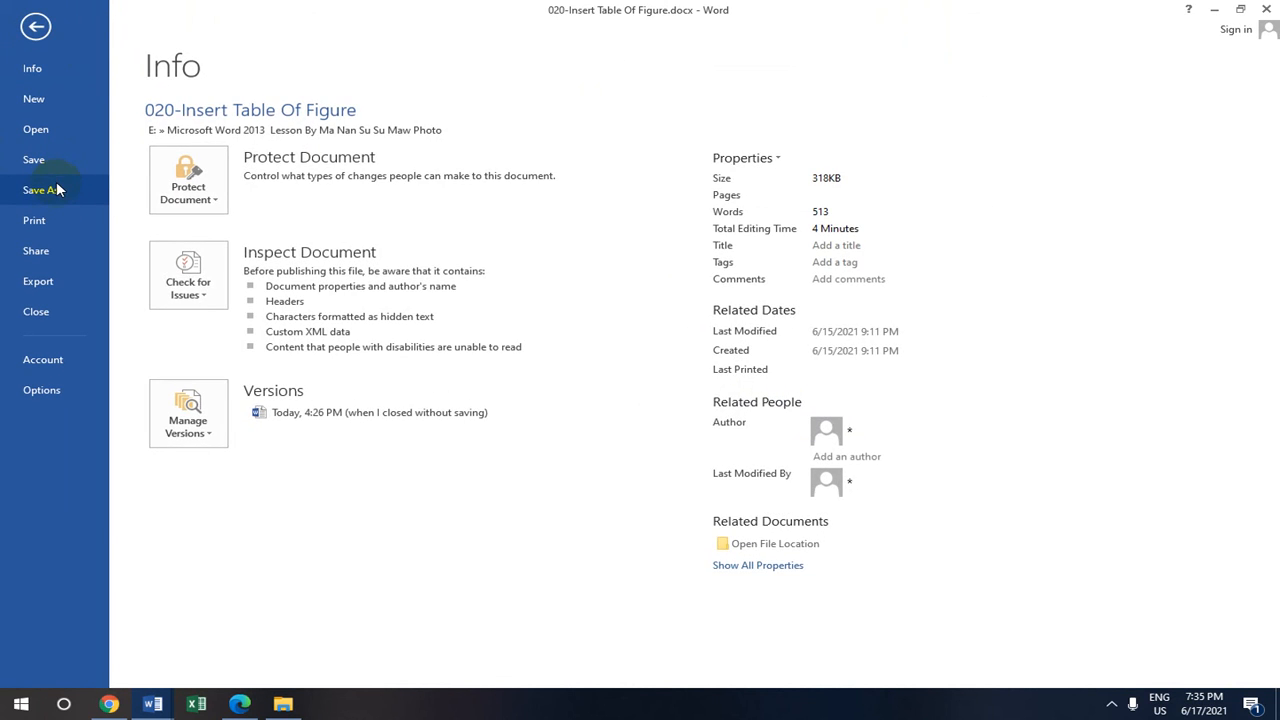
pyautogui.click(57, 189)
pyautogui.click(537, 245)
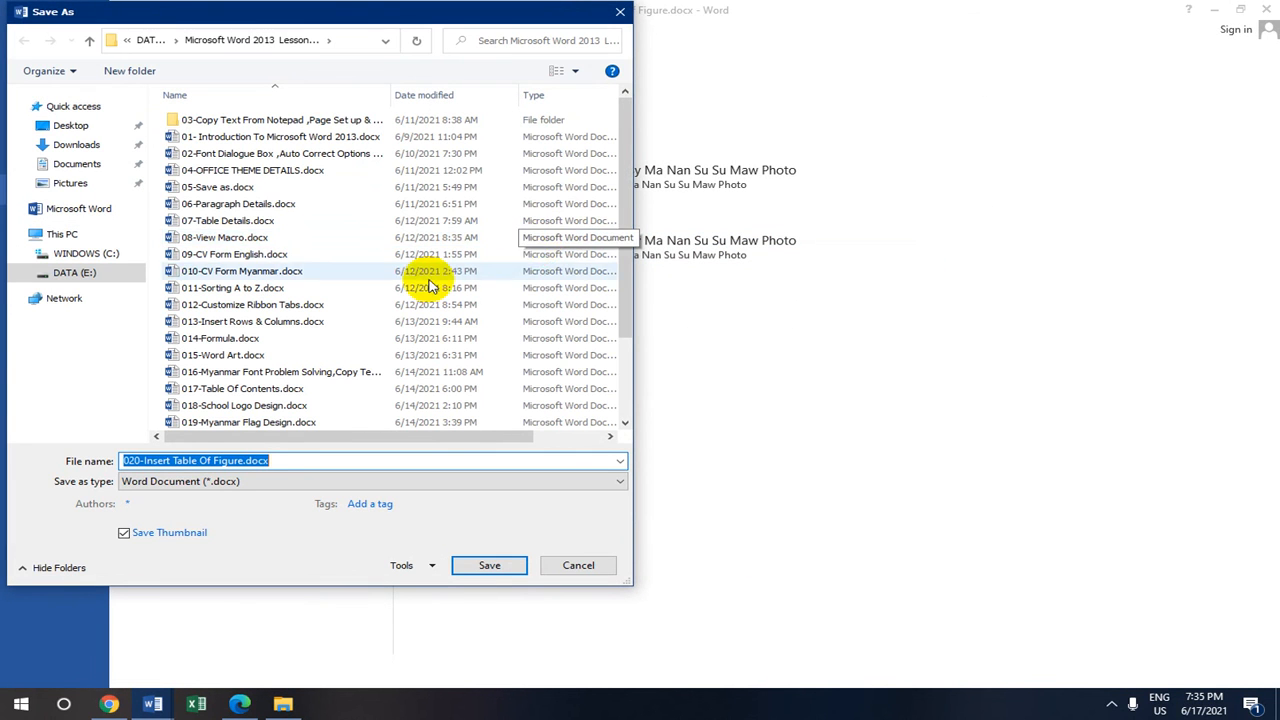
pyautogui.scroll(-2, 400, 292)
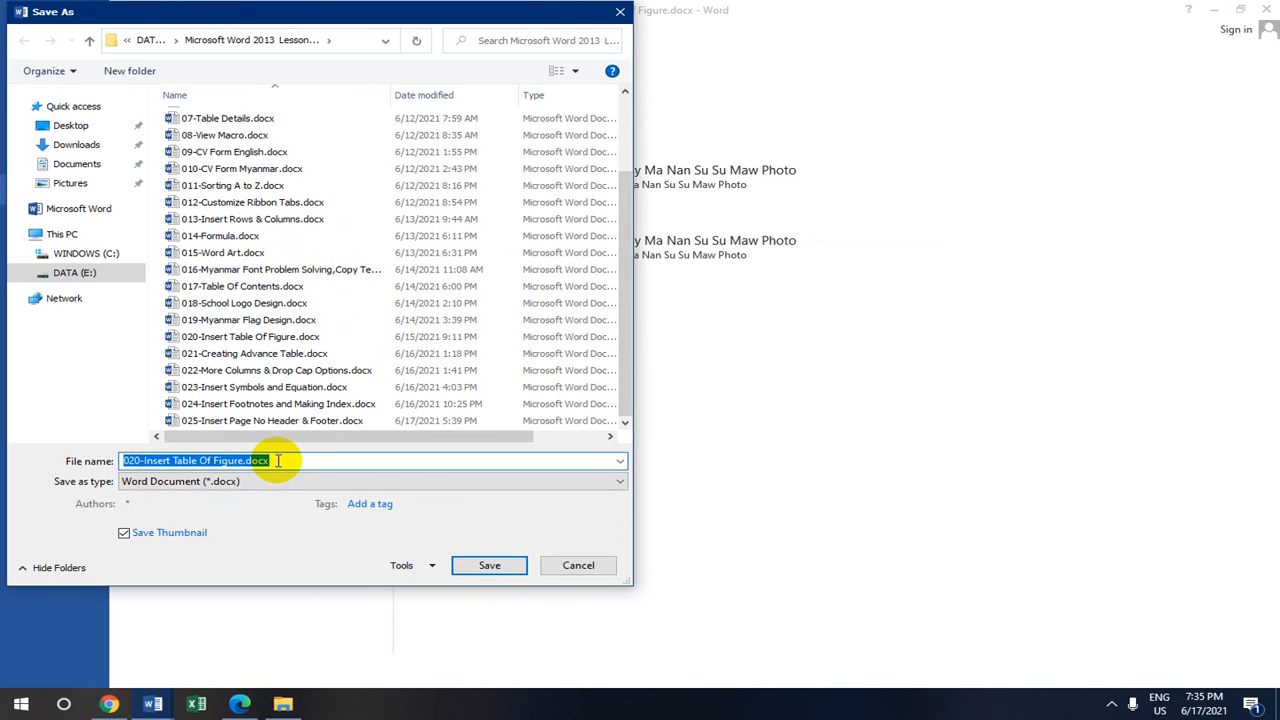
pyautogui.click(120, 461)
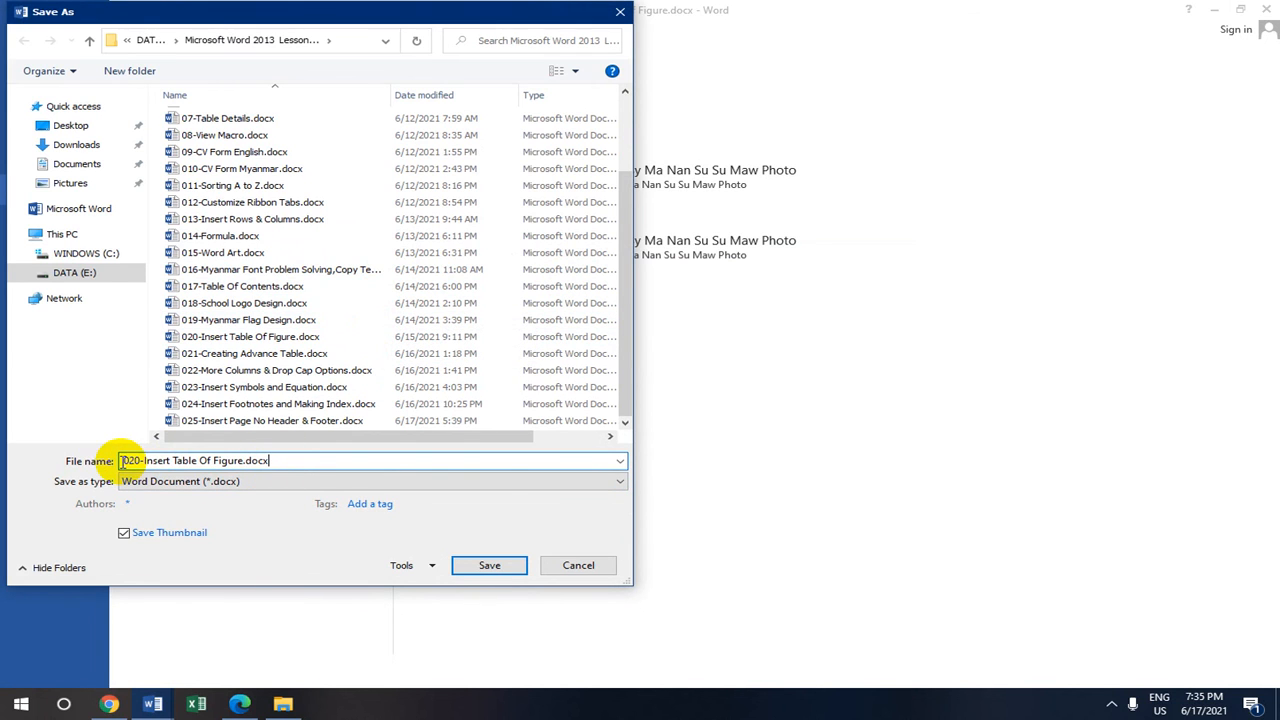
pyautogui.moveTo(270, 462); pyautogui.dragTo(130, 447)
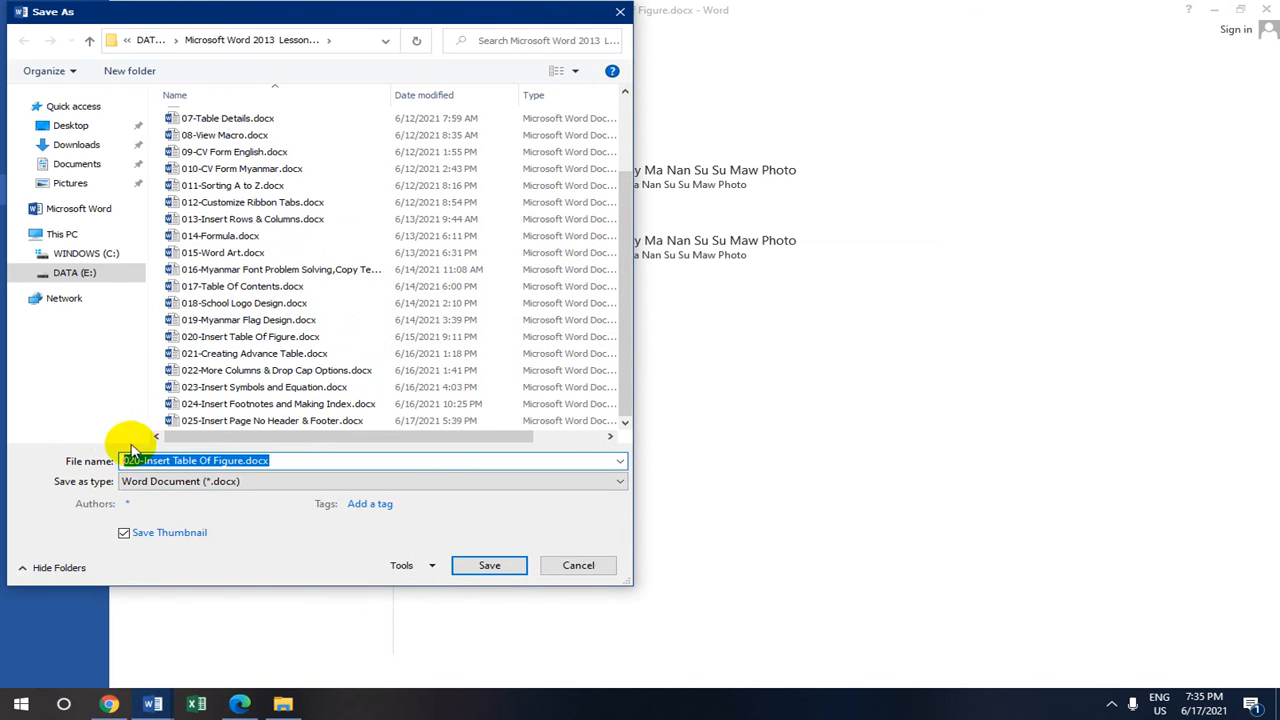
pyautogui.write('026')
pyautogui.click(490, 566)
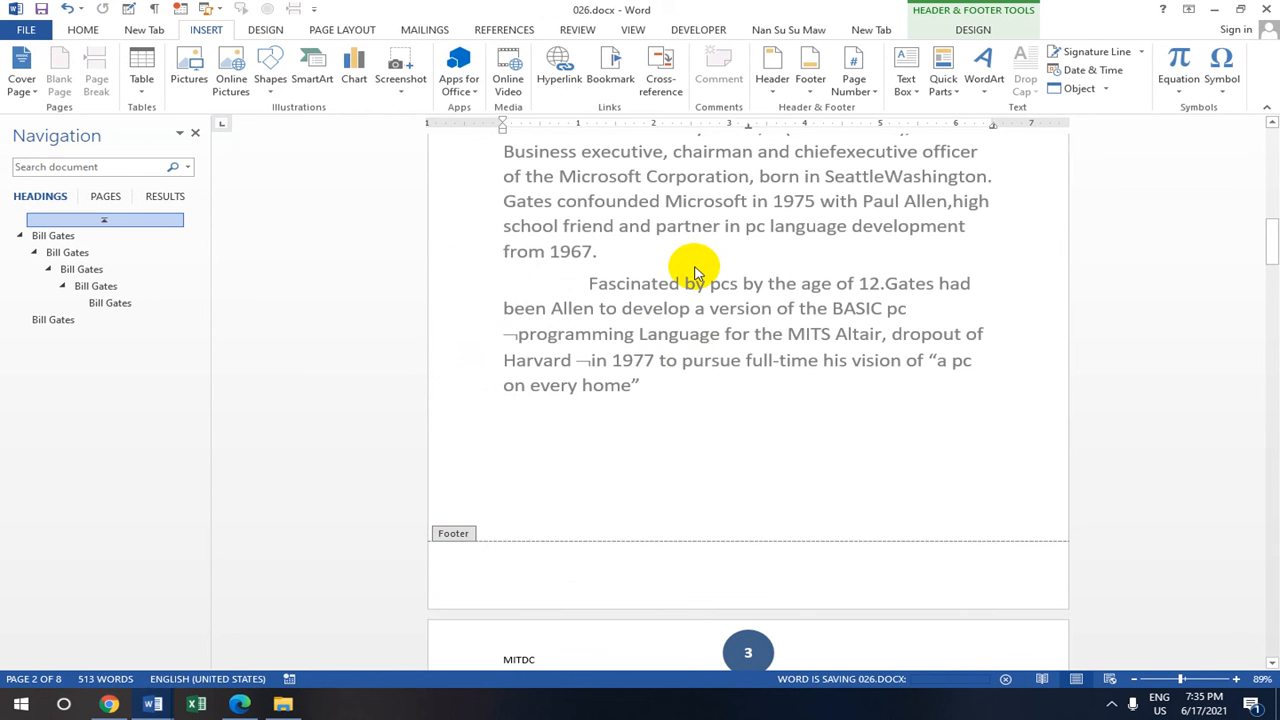
pyautogui.scroll(-5, 697, 272)
pyautogui.scroll(2, 697, 268)
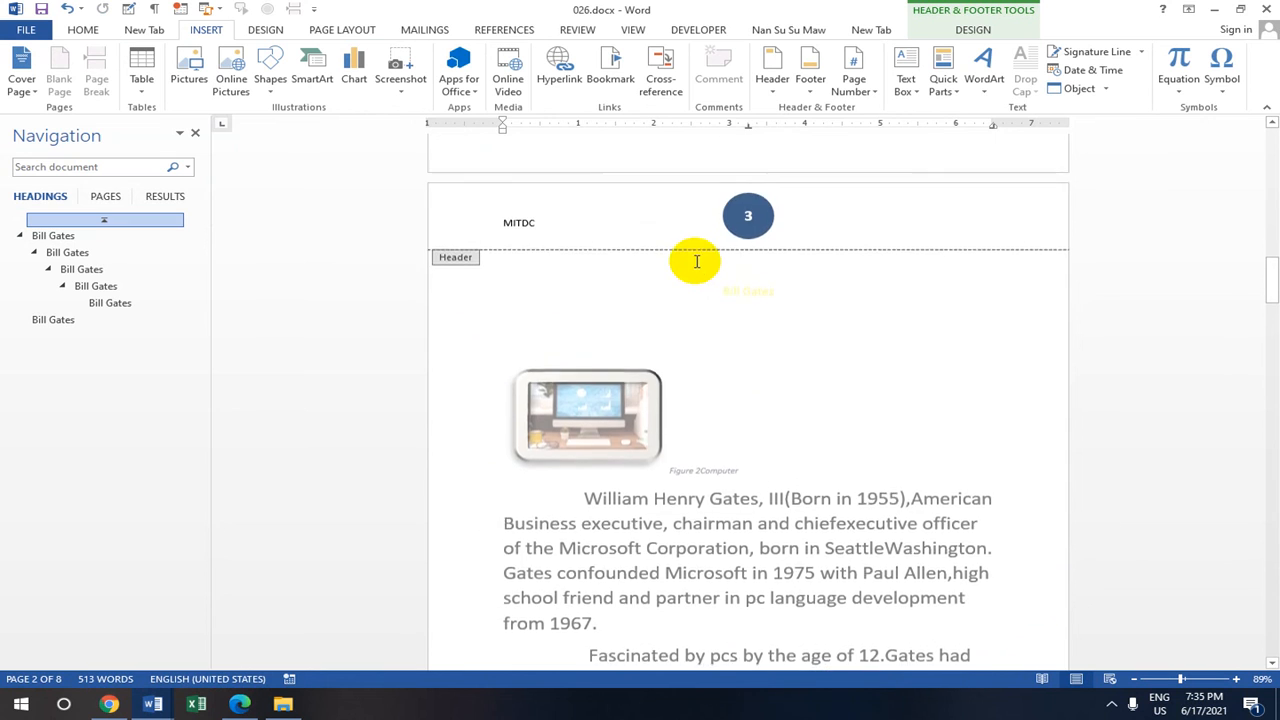
pyautogui.scroll(2, 697, 268)
pyautogui.scroll(4, 697, 268)
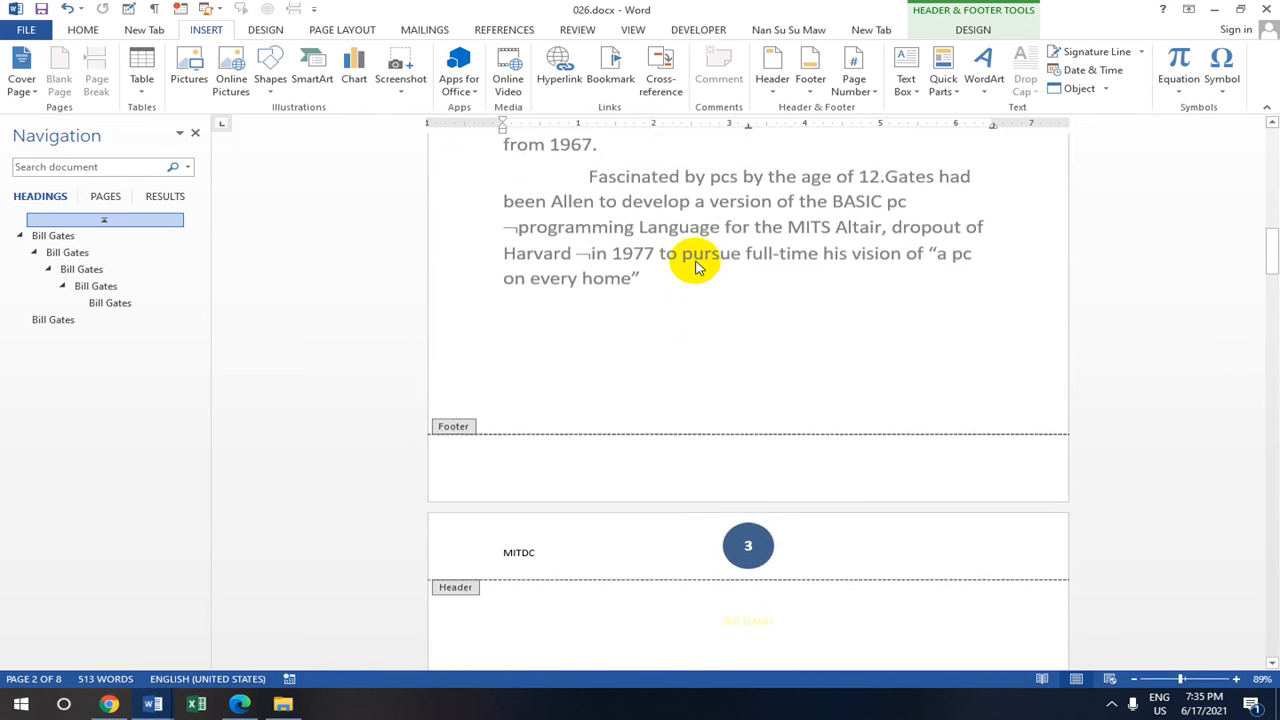